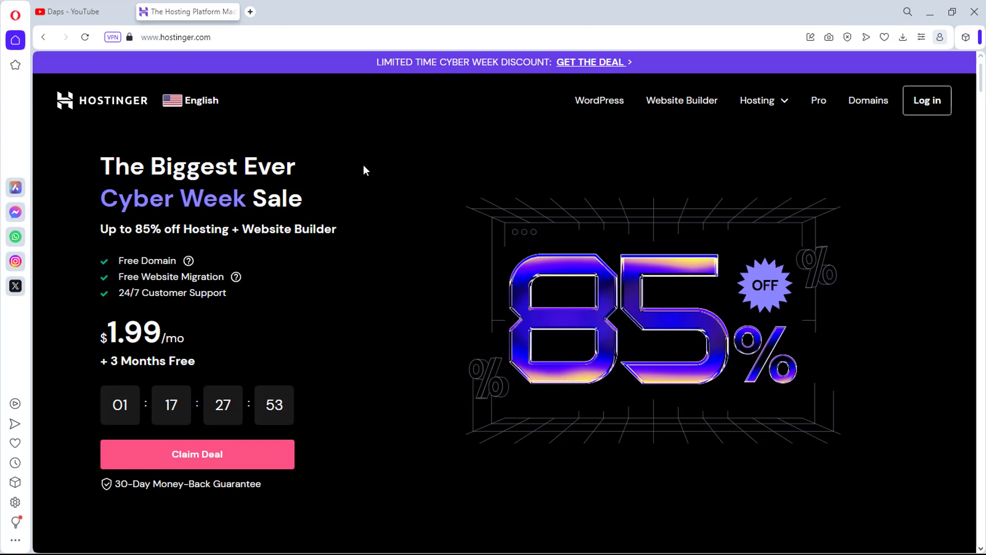
# Step: Open the web hosting plans through the Cyber Week deal on the homepage and reload the page
pyautogui.scroll(-1, 415, 187)
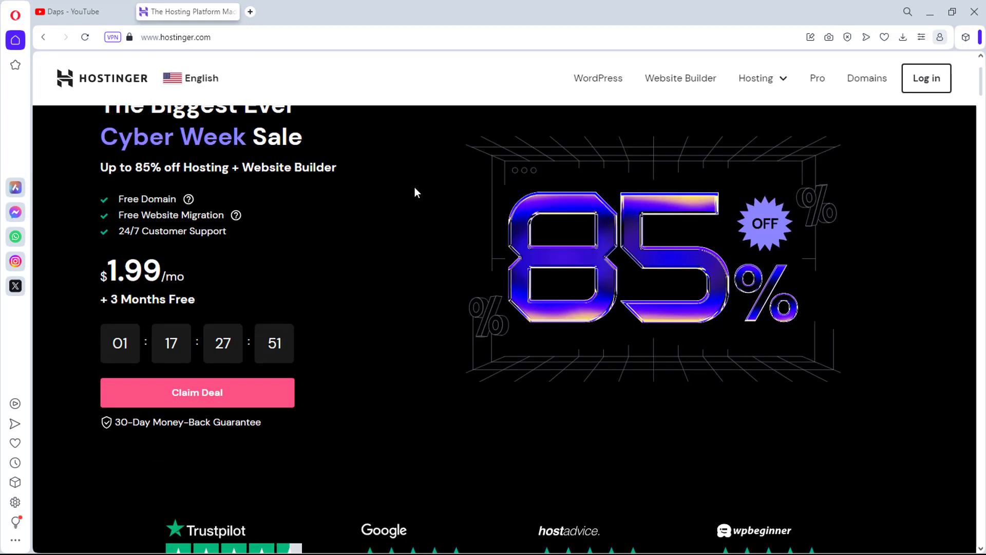
pyautogui.scroll(1, 415, 187)
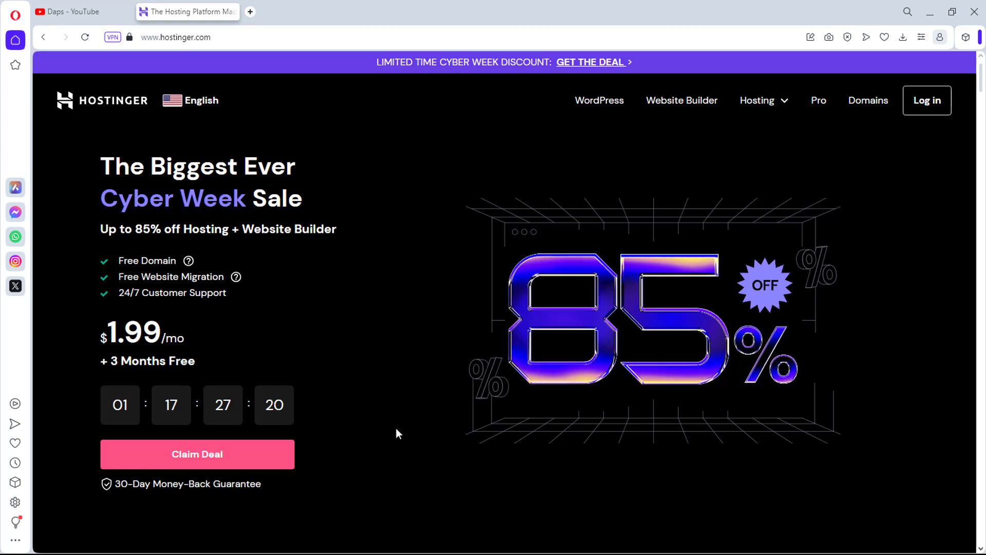
pyautogui.click(210, 454)
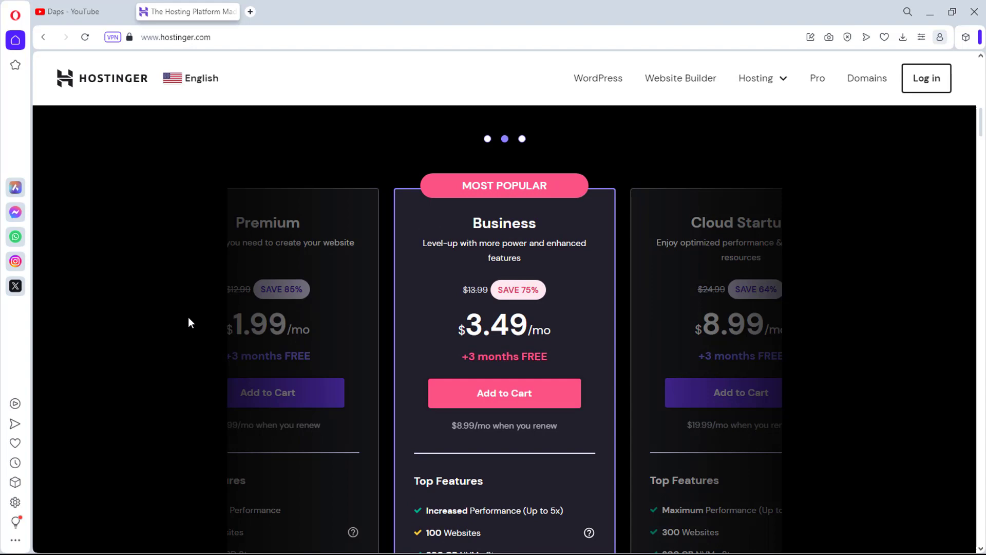
pyautogui.click(85, 38)
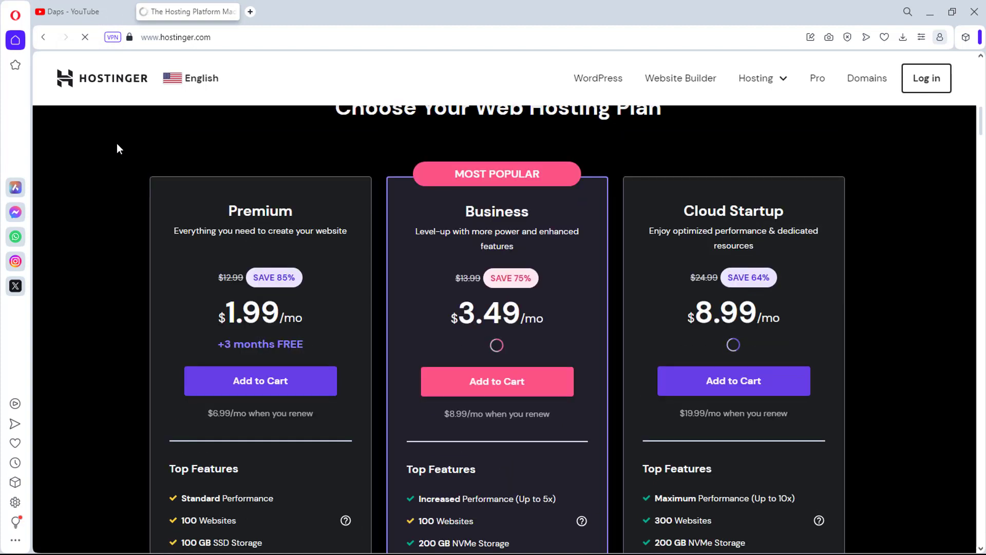
# Step: Compare the features of the hosting plans and add the Premium plan to the cart
pyautogui.scroll(-2, 133, 174)
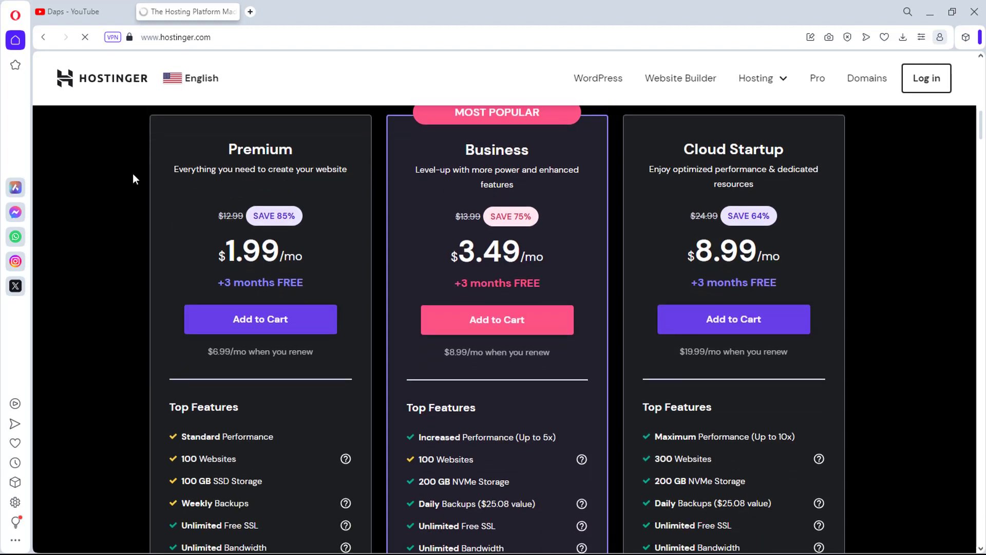
pyautogui.scroll(1, 136, 180)
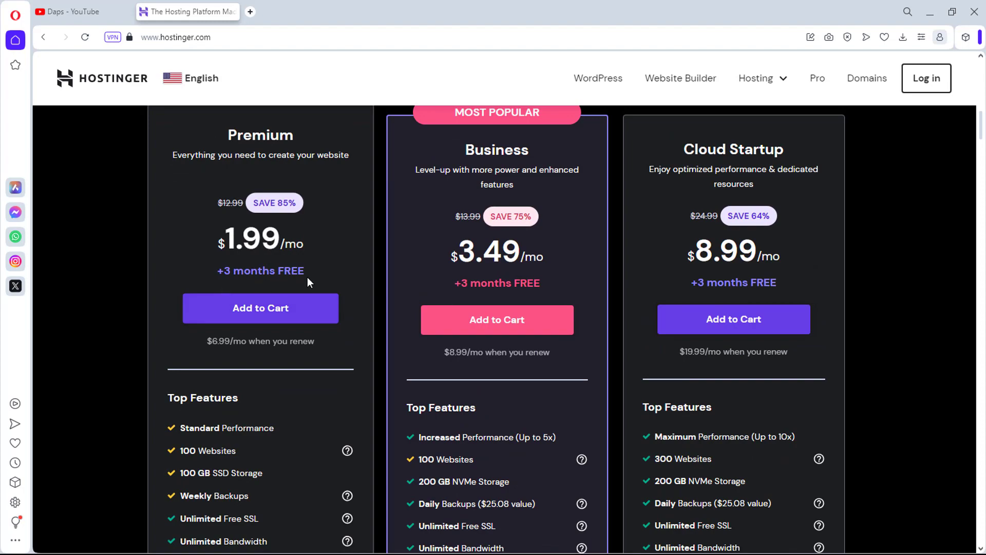
pyautogui.scroll(-5, 305, 282)
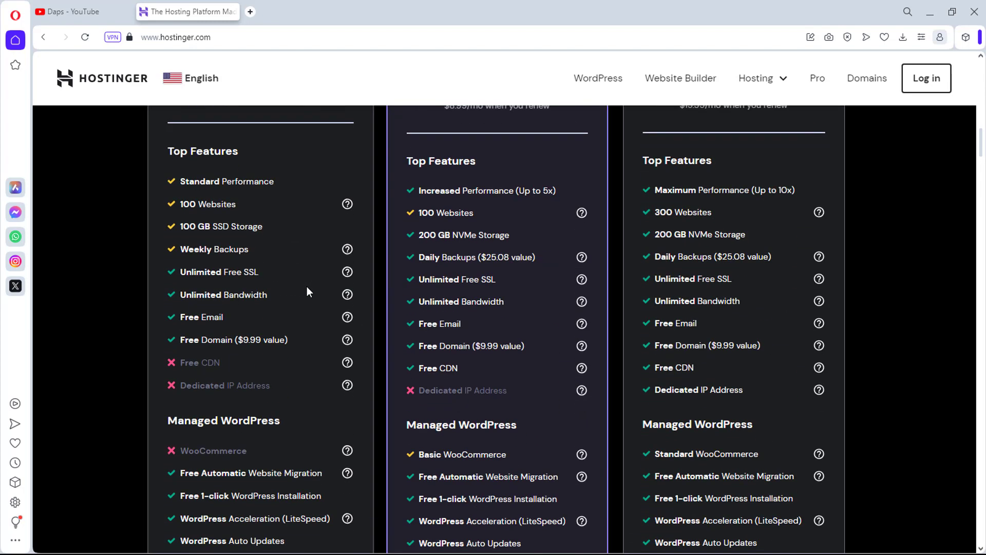
pyautogui.scroll(4, 307, 286)
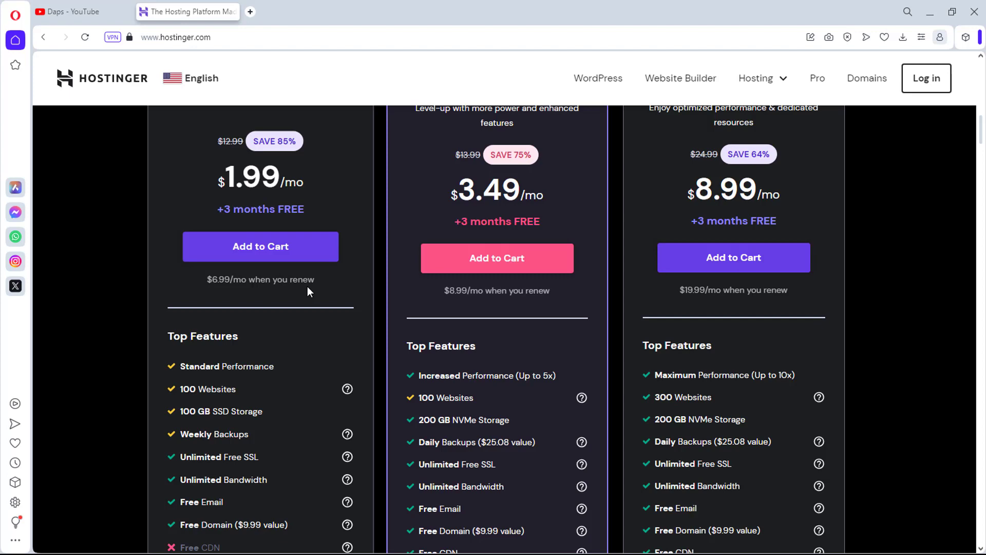
pyautogui.click(260, 247)
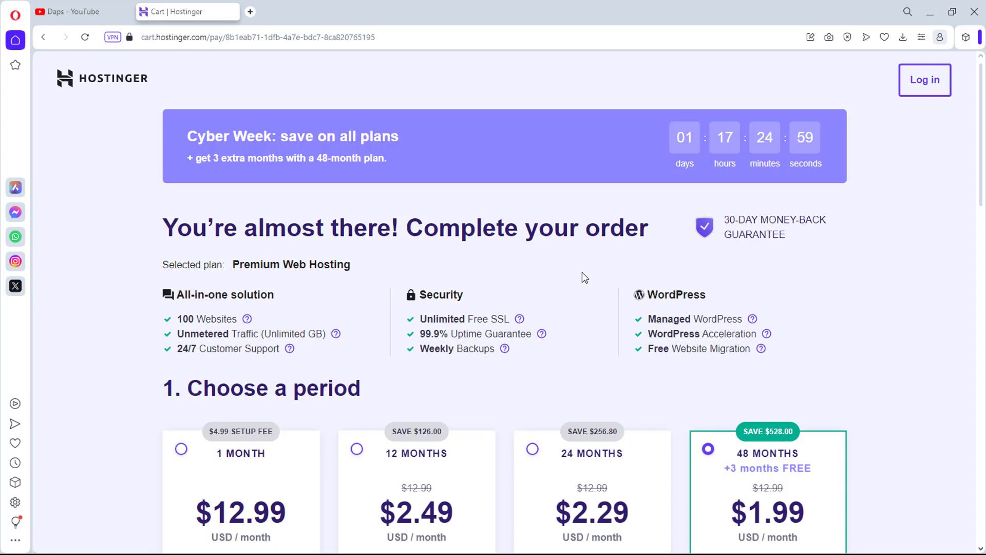
# Step: Apply the coupon code DAPS to the Premium Web Hosting order
pyautogui.scroll(-3, 868, 288)
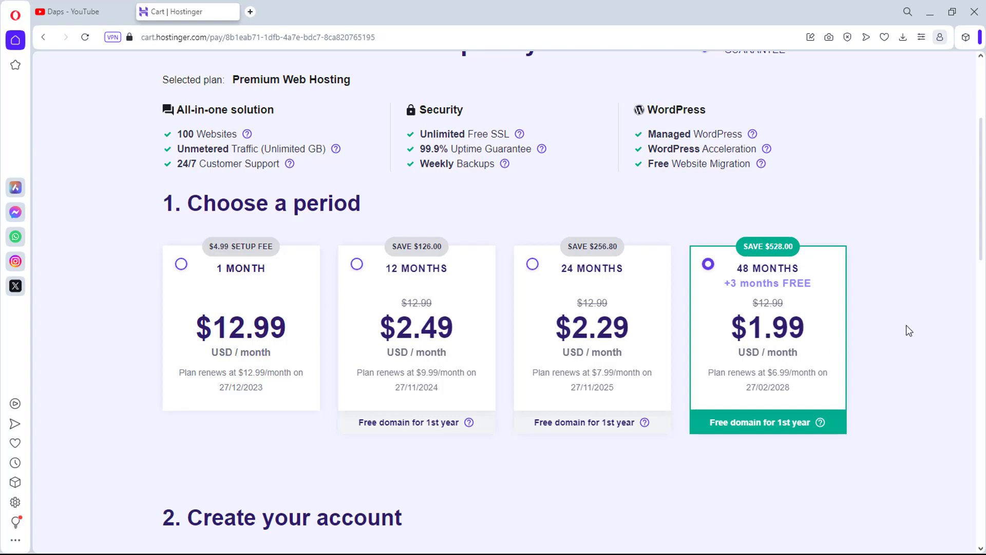
pyautogui.scroll(-10, 909, 330)
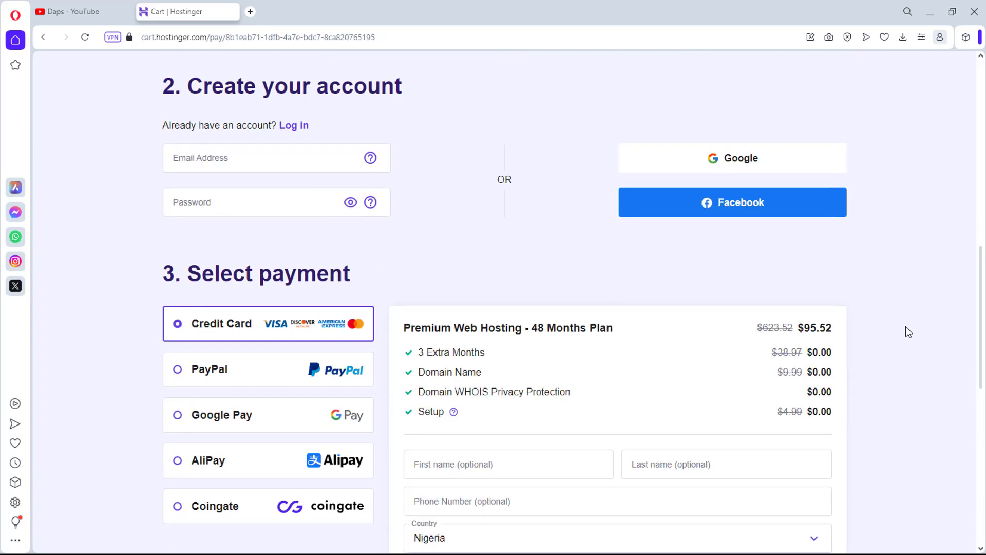
pyautogui.scroll(-3, 906, 328)
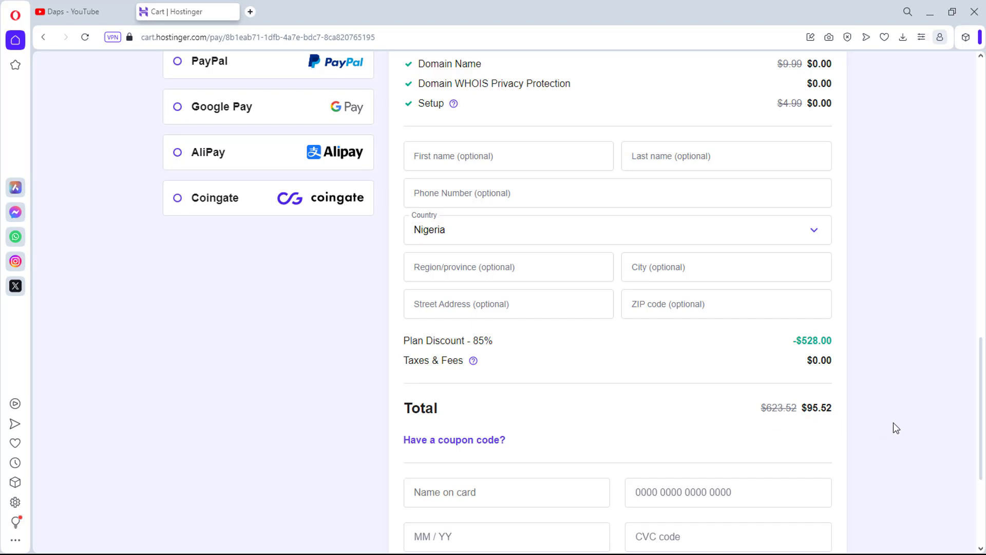
pyautogui.click(473, 443)
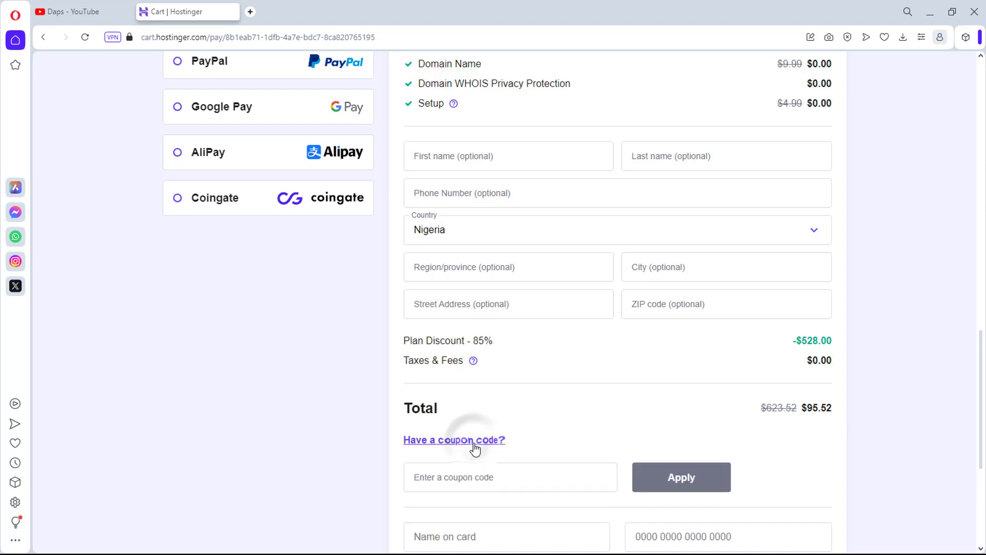
pyautogui.click(480, 483)
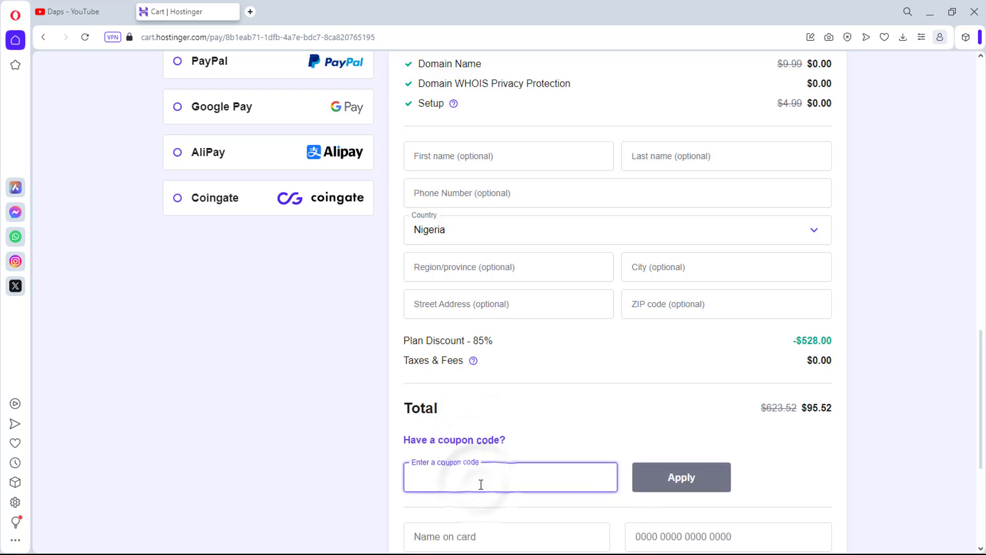
pyautogui.write('DAPS')
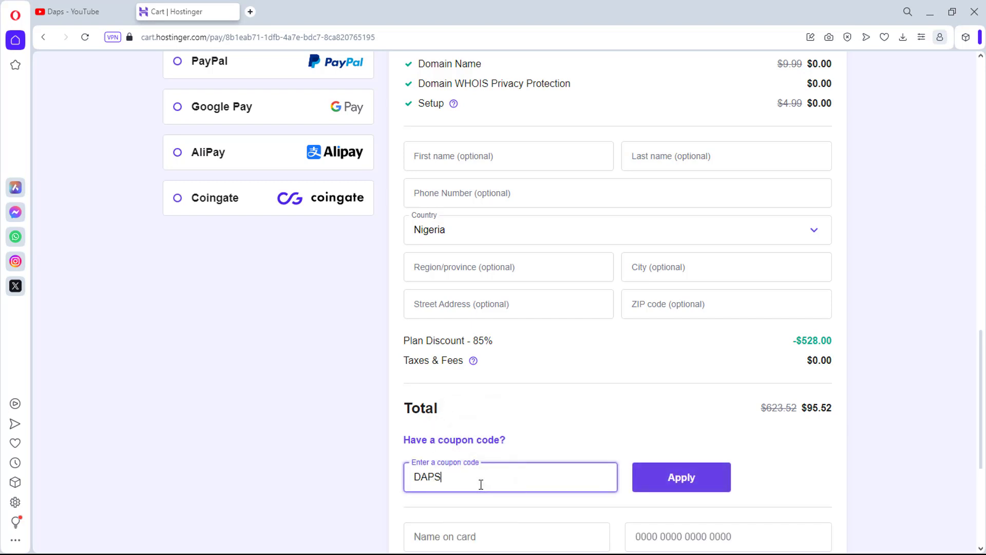
pyautogui.click(671, 476)
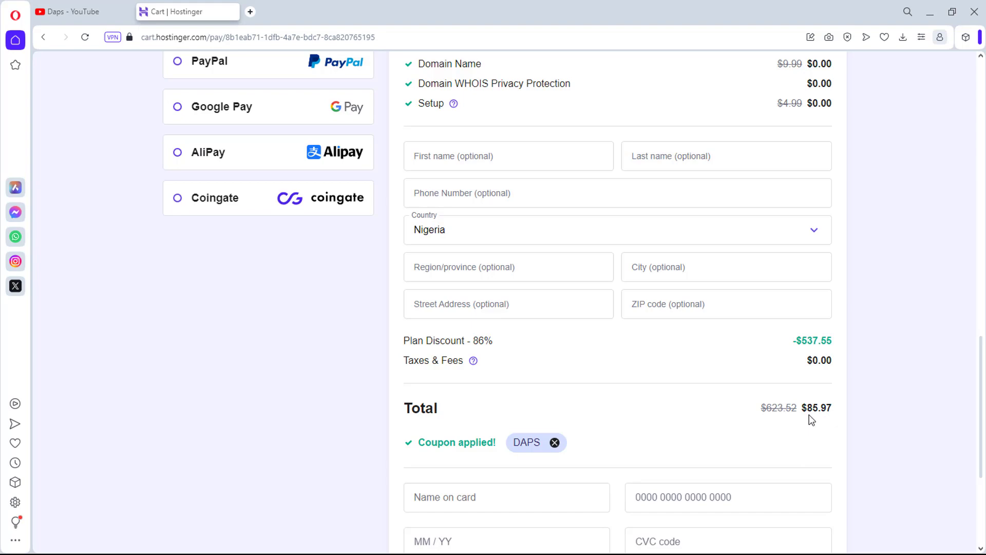
# Step: Switch the Premium plan to the 24-month period and check its discounted total
pyautogui.scroll(-1, 874, 415)
pyautogui.scroll(15, 875, 416)
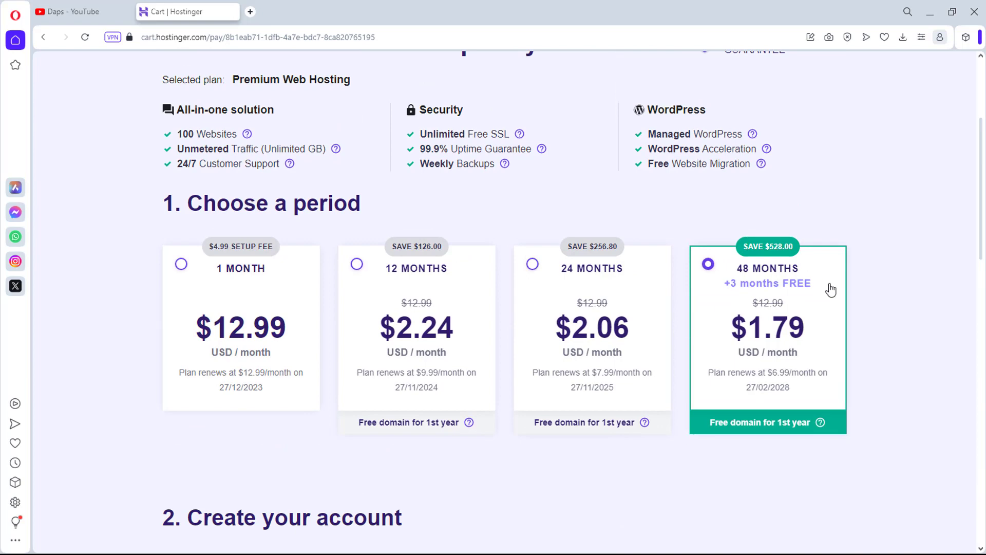
pyautogui.click(590, 346)
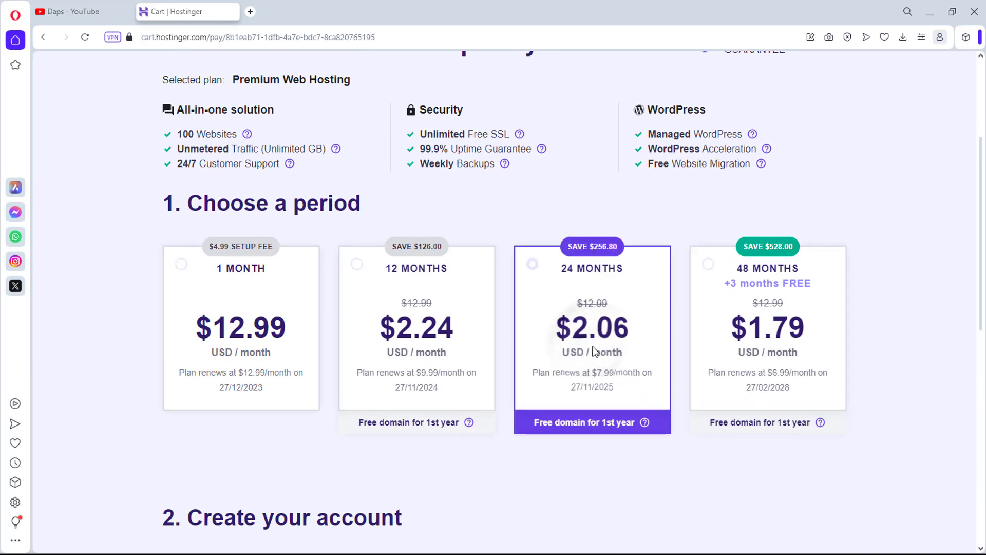
pyautogui.scroll(-10, 881, 302)
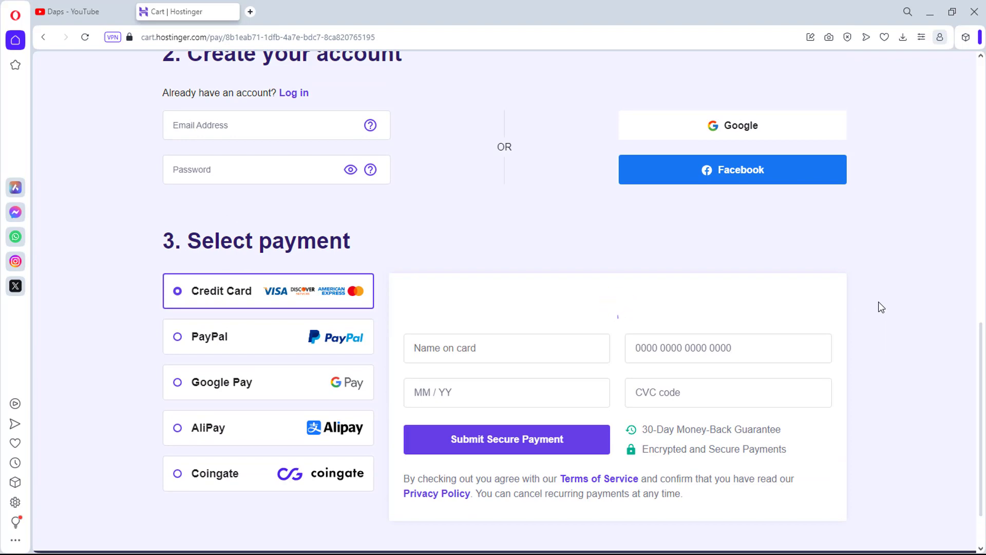
pyautogui.scroll(-3, 893, 333)
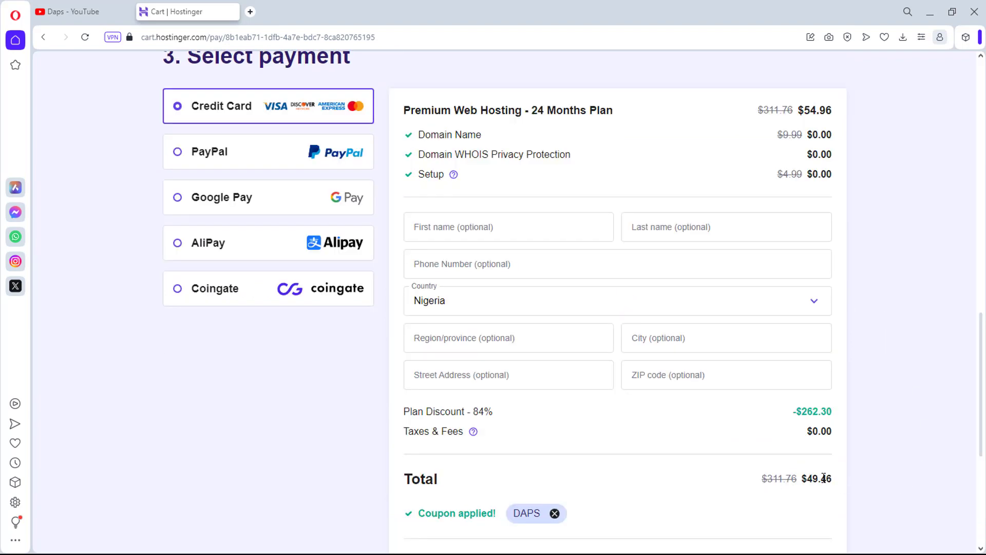
pyautogui.scroll(5, 907, 411)
pyautogui.scroll(4, 908, 412)
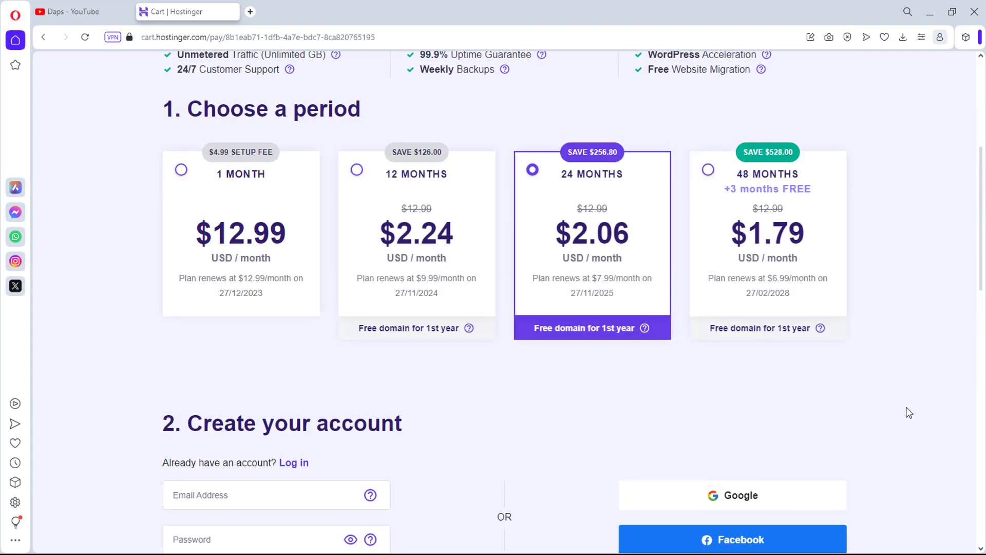
# Step: Switch the Premium plan to the 12-month period and check its discounted total
pyautogui.click(401, 244)
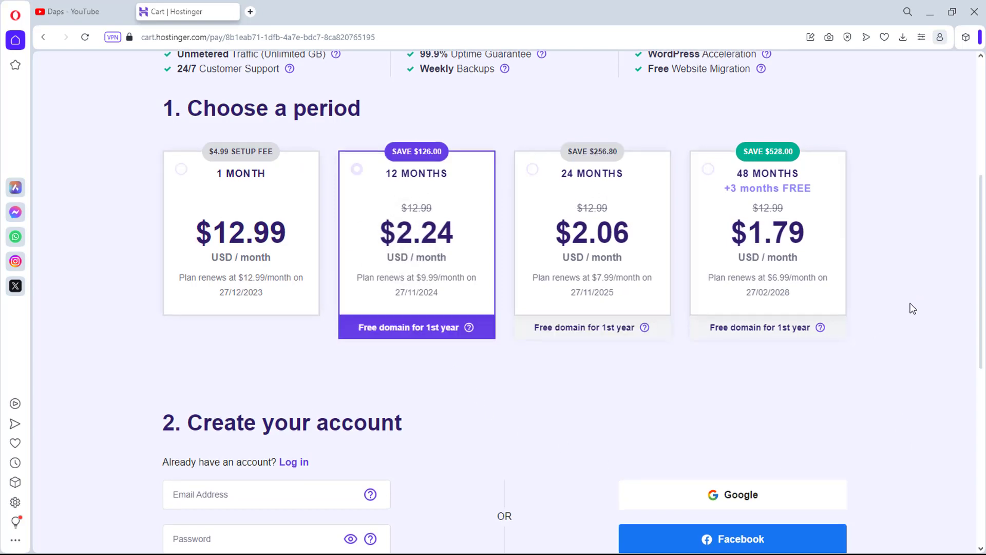
pyautogui.scroll(-7, 912, 308)
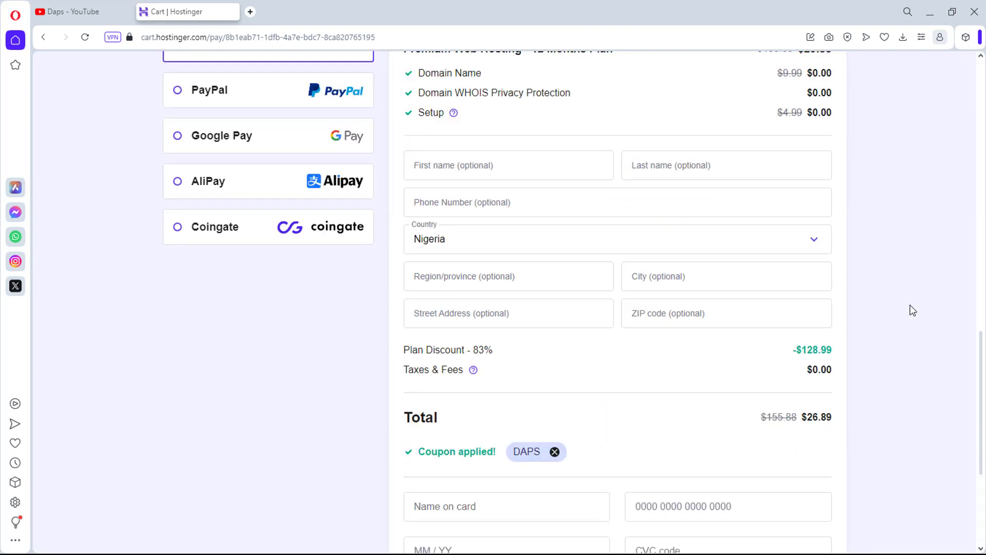
pyautogui.scroll(6, 912, 310)
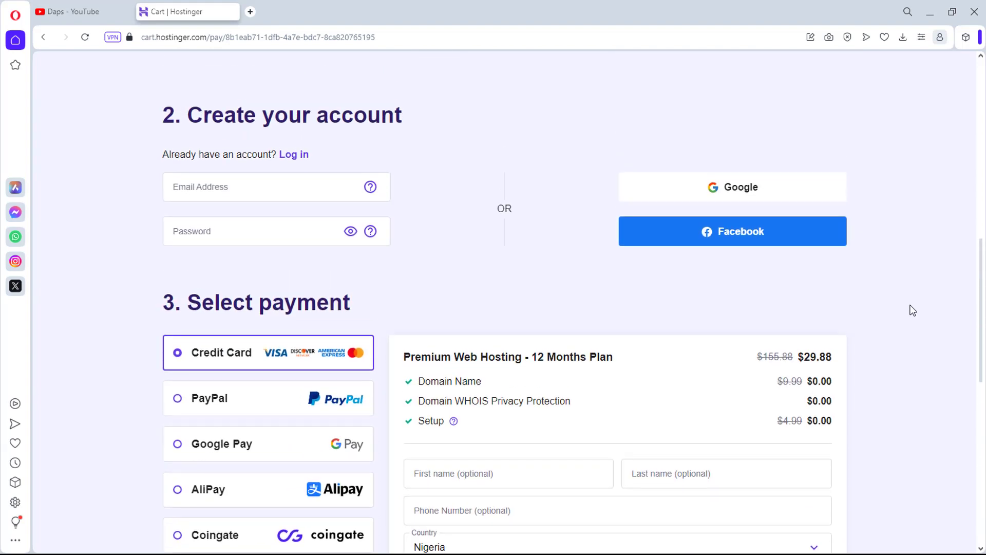
pyautogui.scroll(1, 912, 310)
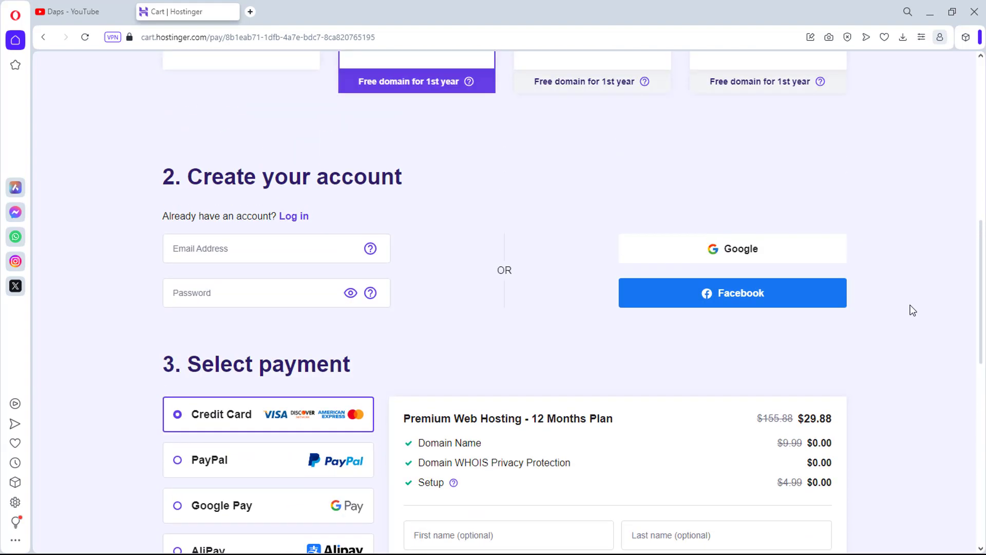
# Step: Select the 48-month period with 3 free months for the Premium plan
pyautogui.click(249, 250)
pyautogui.click(260, 292)
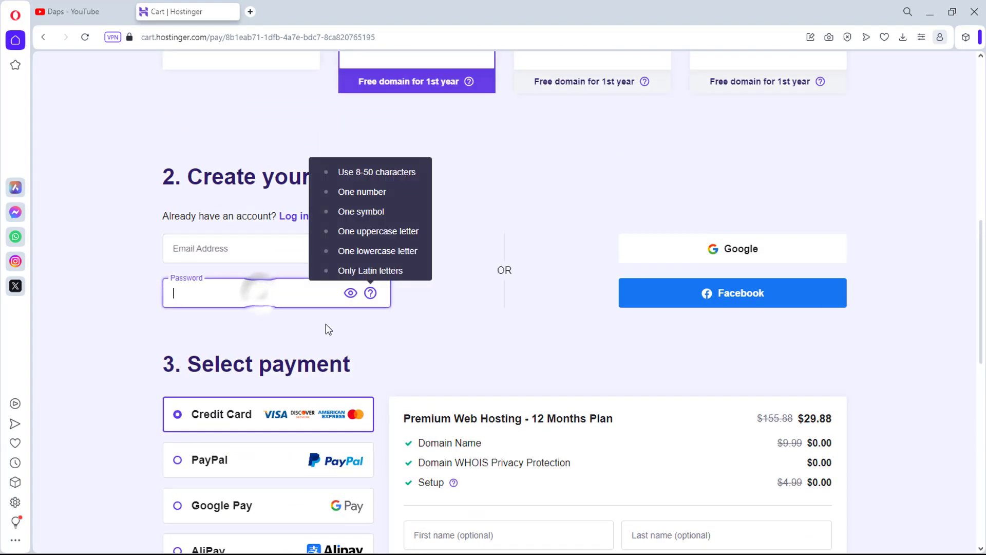
pyautogui.scroll(5, 581, 352)
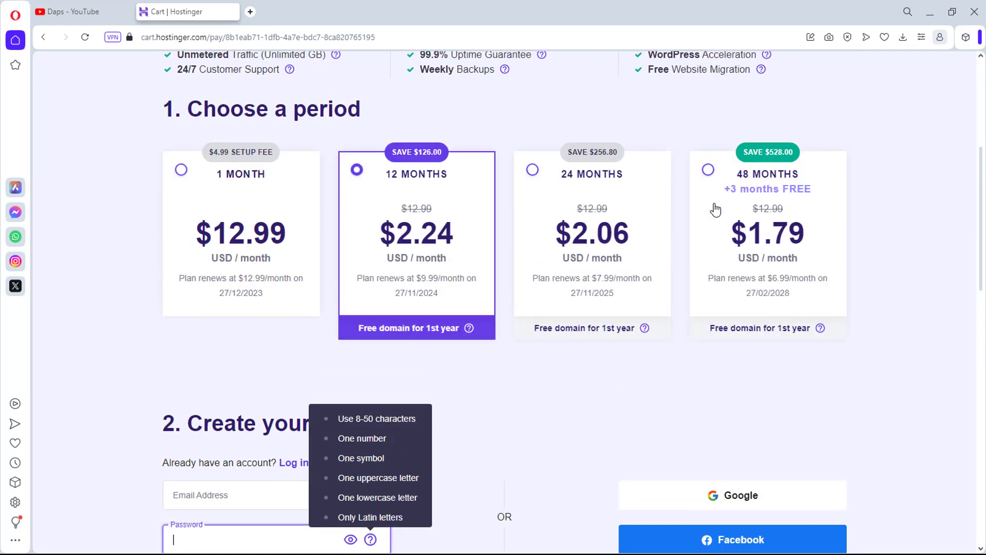
pyautogui.click(714, 208)
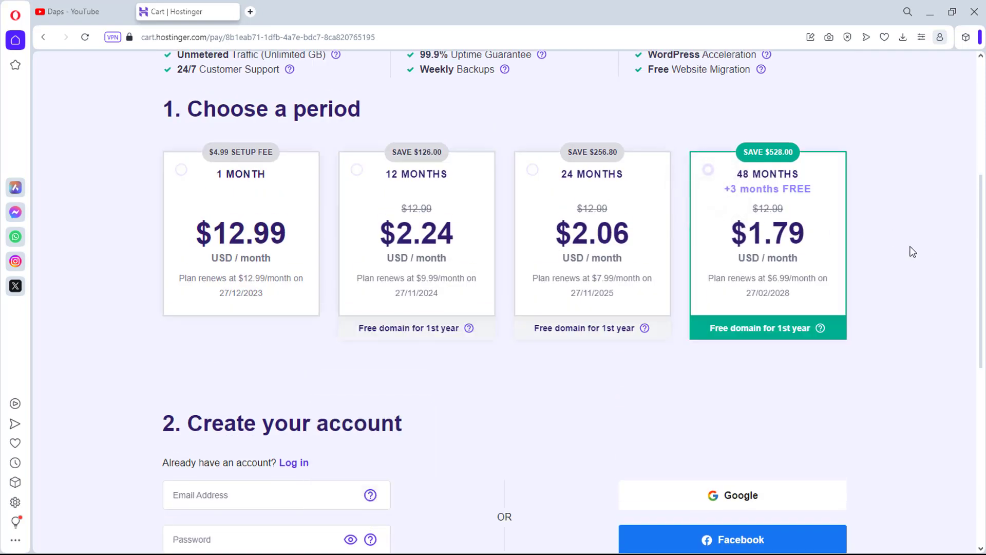
# Step: Choose PayPal as the payment method and submit the secure payment for the 48-month plan
pyautogui.scroll(-6, 913, 251)
pyautogui.scroll(-2, 912, 252)
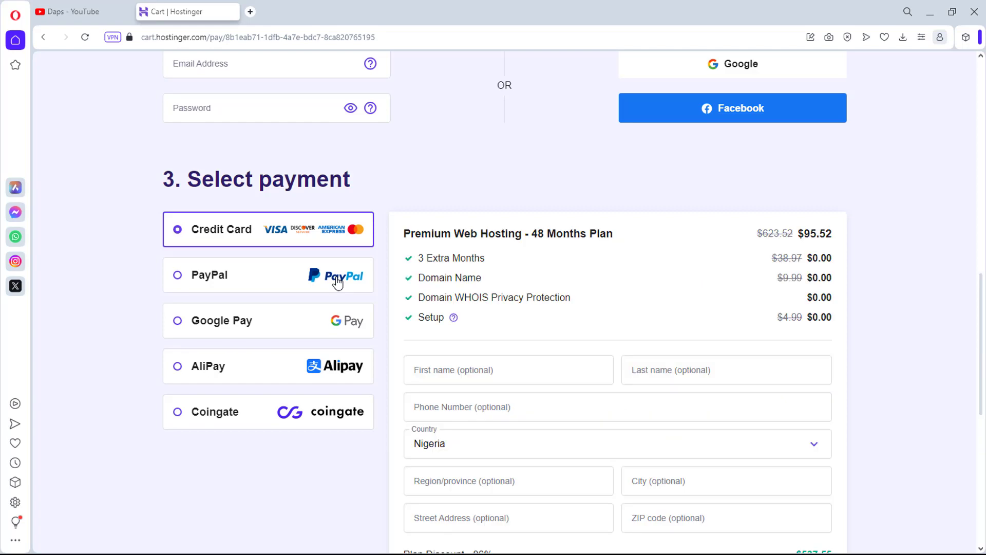
pyautogui.click(337, 282)
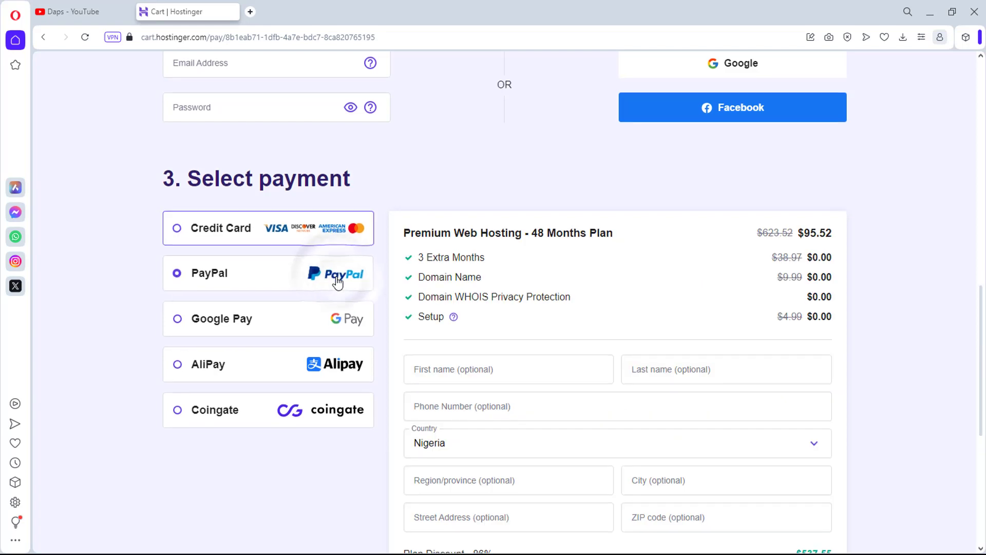
pyautogui.scroll(-3, 338, 283)
pyautogui.scroll(-2, 337, 282)
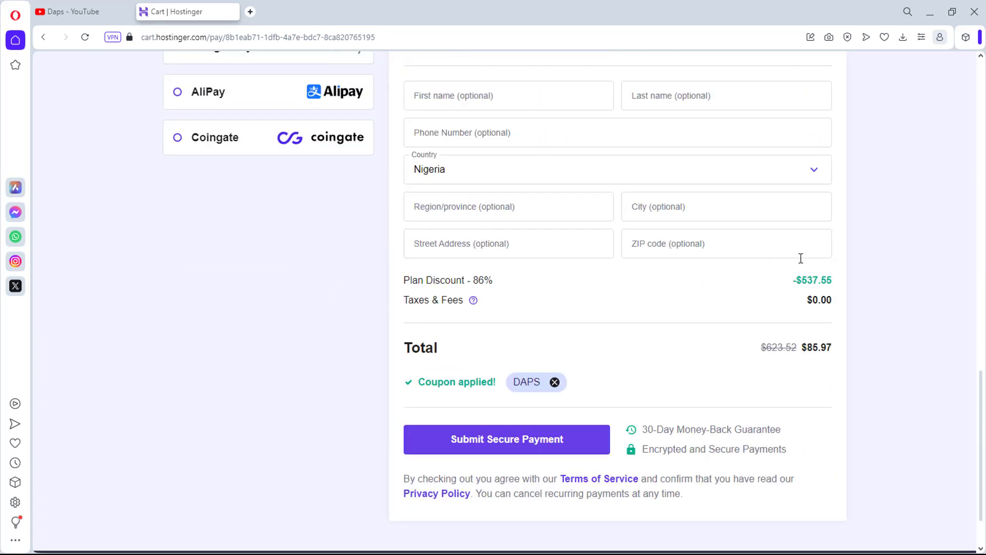
pyautogui.click(506, 441)
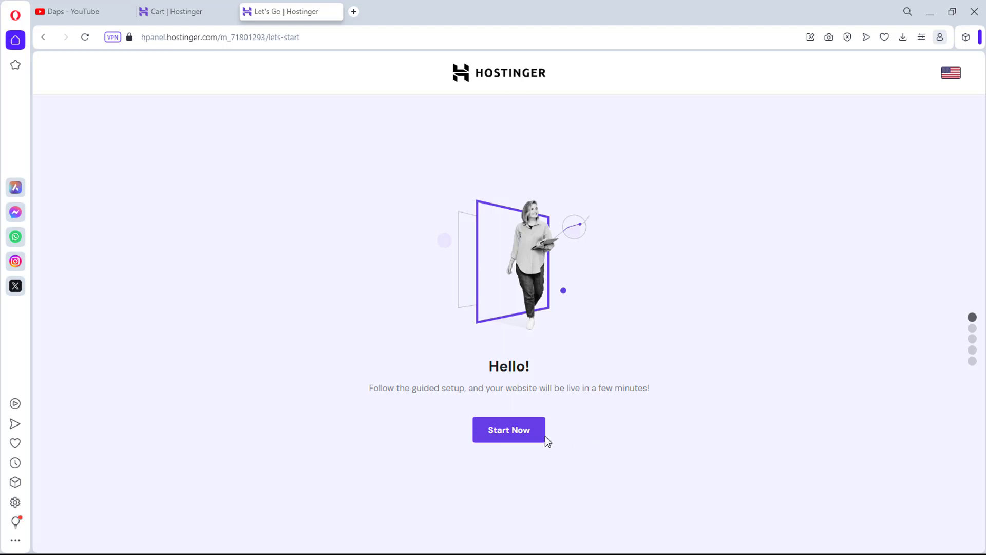
# Step: Start the guided setup, choosing to create a new website with WordPress as the platform
pyautogui.click(516, 434)
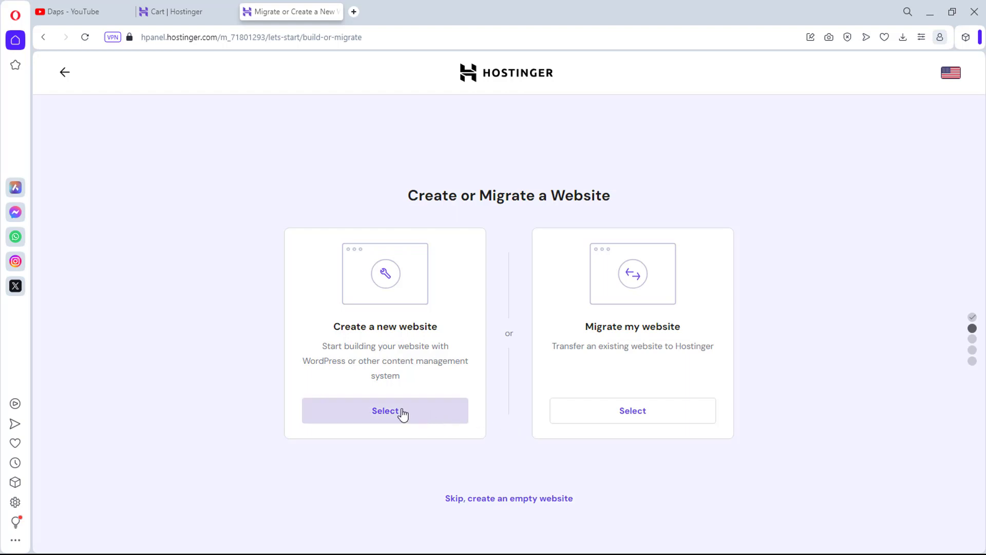
pyautogui.click(362, 412)
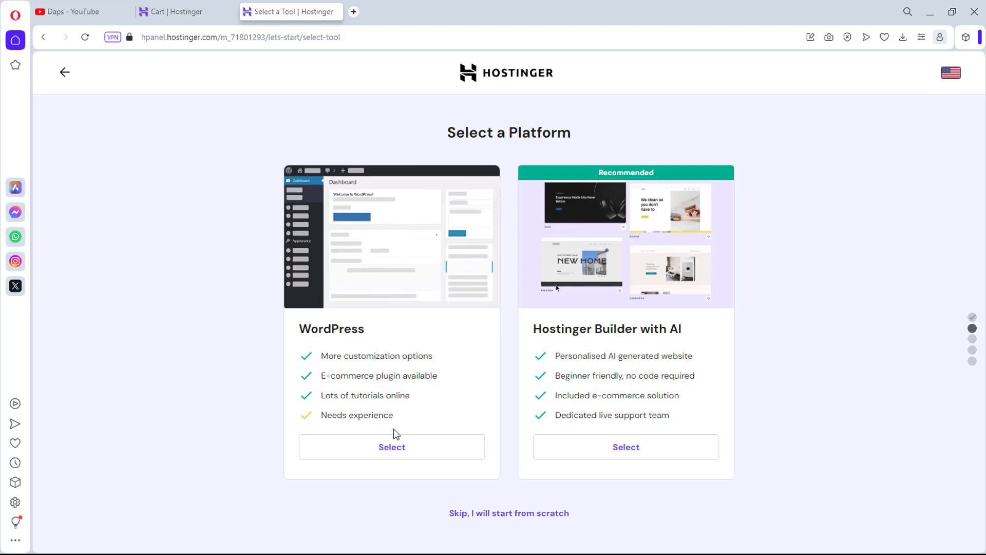
pyautogui.click(397, 448)
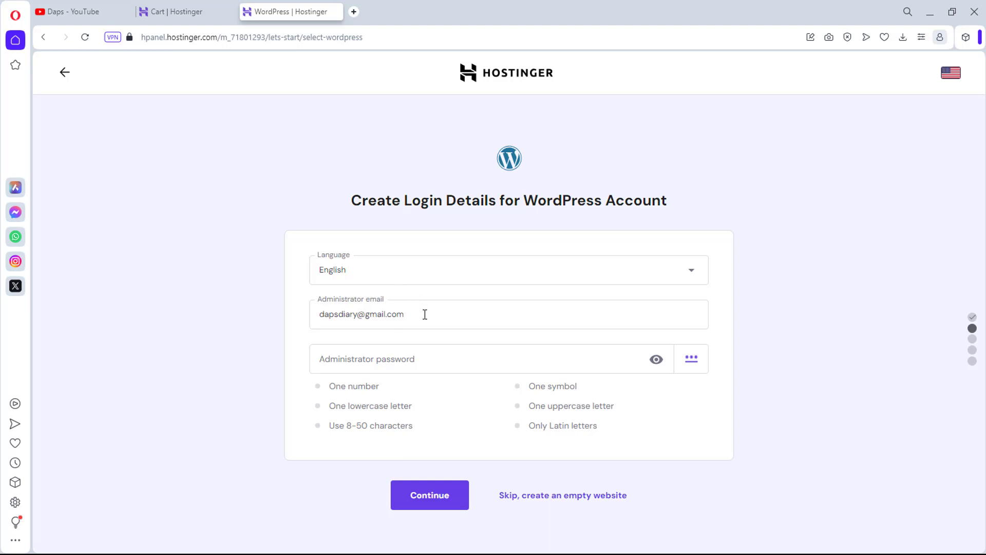
# Step: Enter the administrator password for the WordPress account and continue to the plugin selection
pyautogui.click(408, 359)
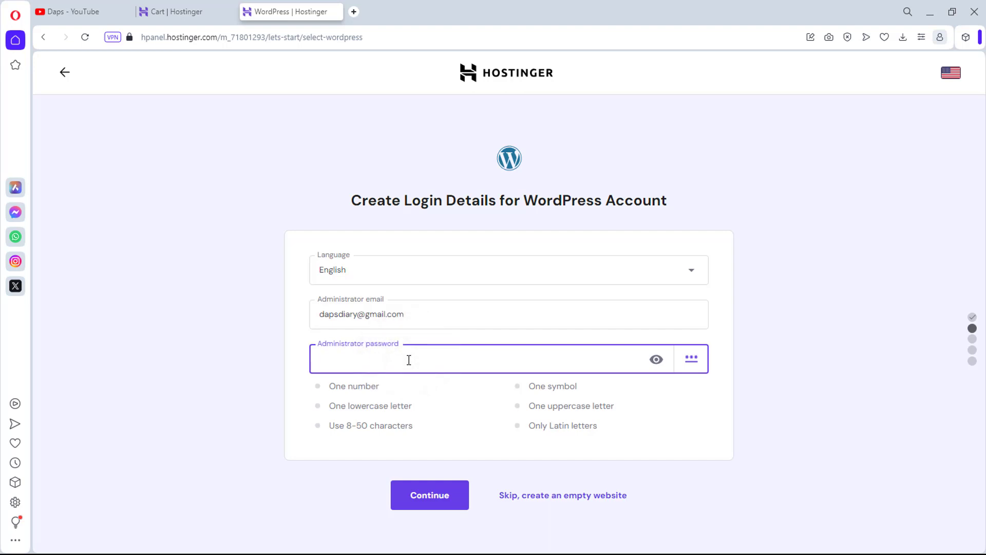
pyautogui.hotkey('ctrl', 'v')
pyautogui.click(423, 497)
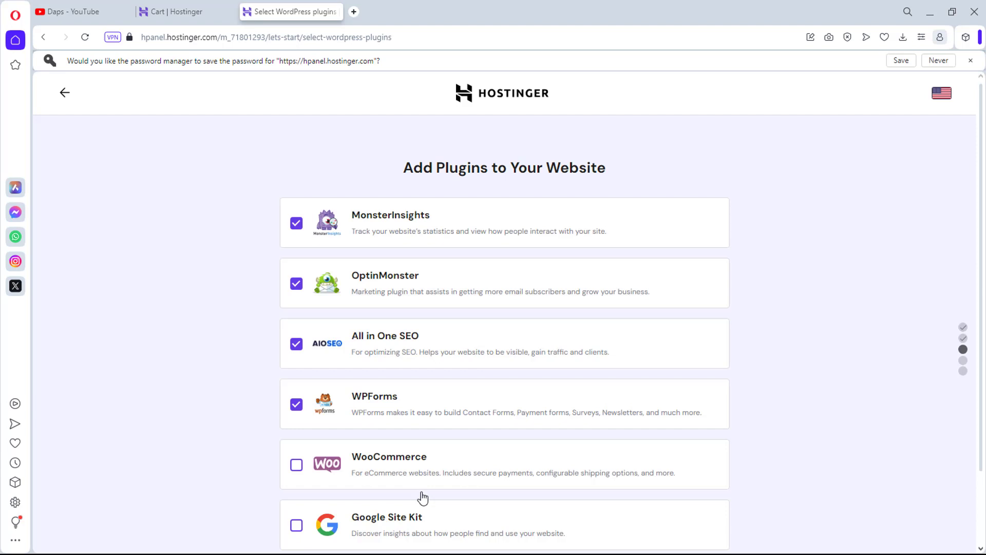
# Step: Skip adding plugins to manage them later and choose the Astra template for the website
pyautogui.scroll(-2, 216, 397)
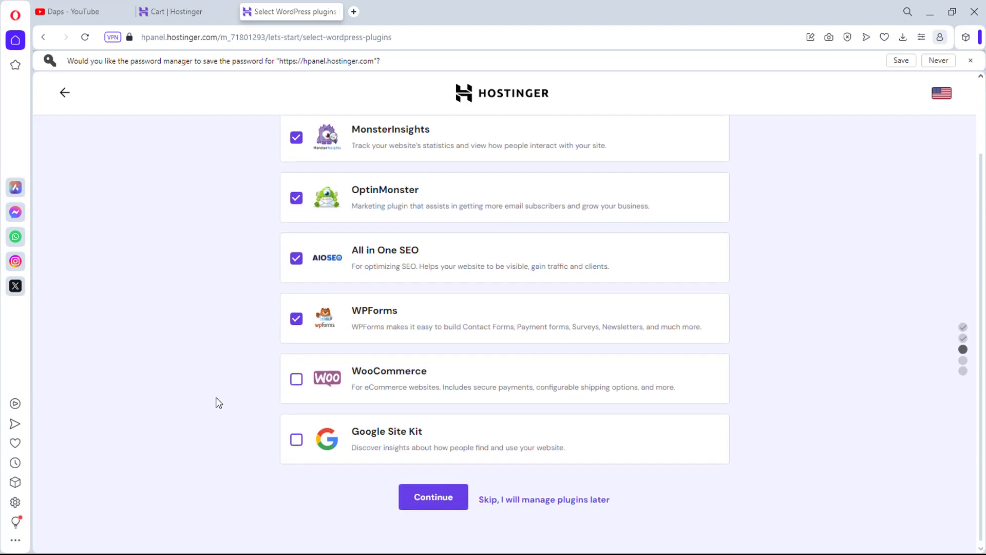
pyautogui.click(550, 504)
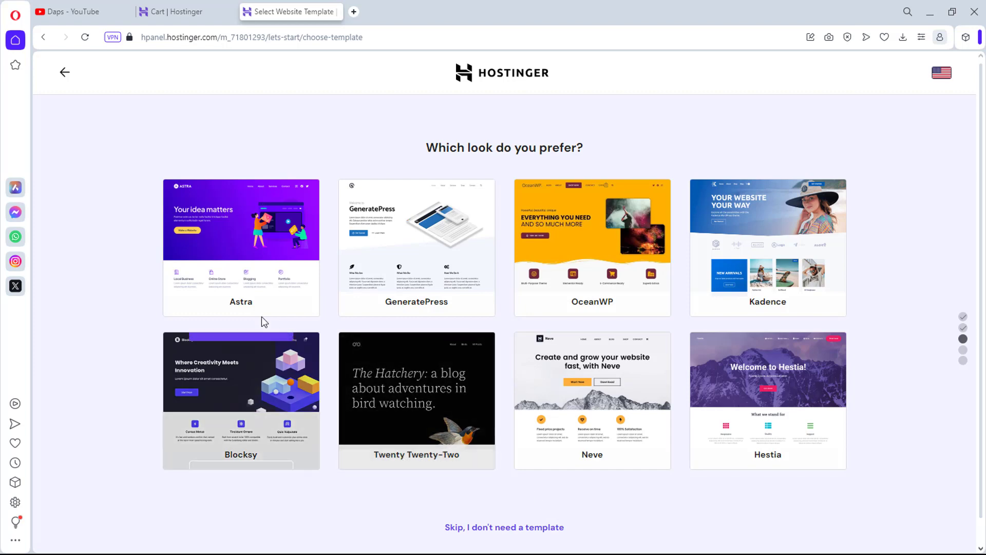
pyautogui.moveTo(242, 255)
pyautogui.click(247, 222)
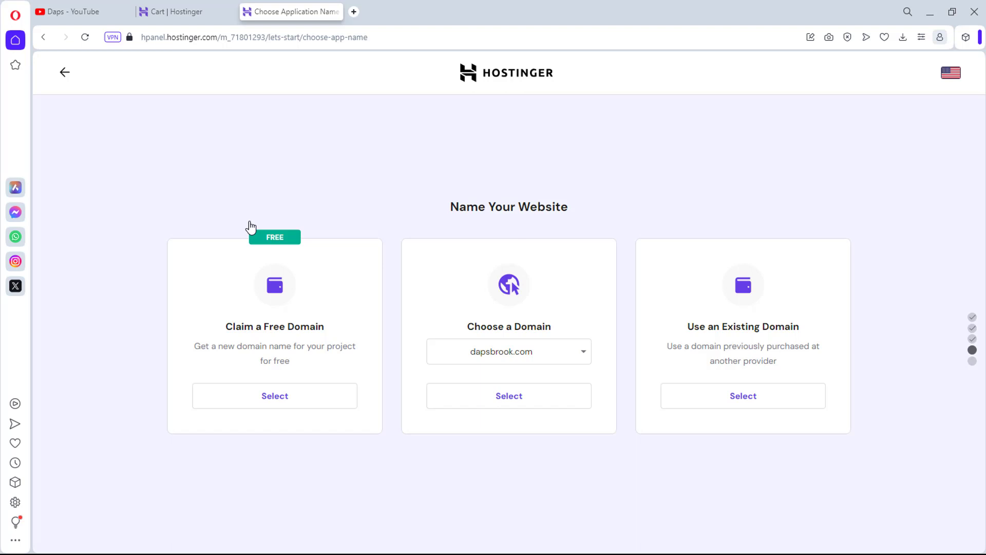
# Step: Select the option to claim a free domain and set its extension to .com
pyautogui.click(284, 399)
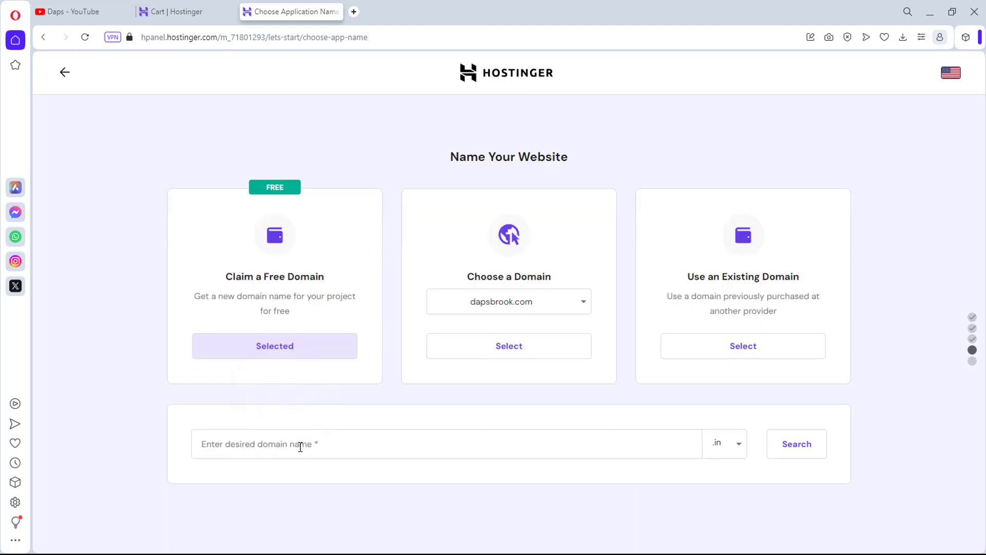
pyautogui.click(300, 445)
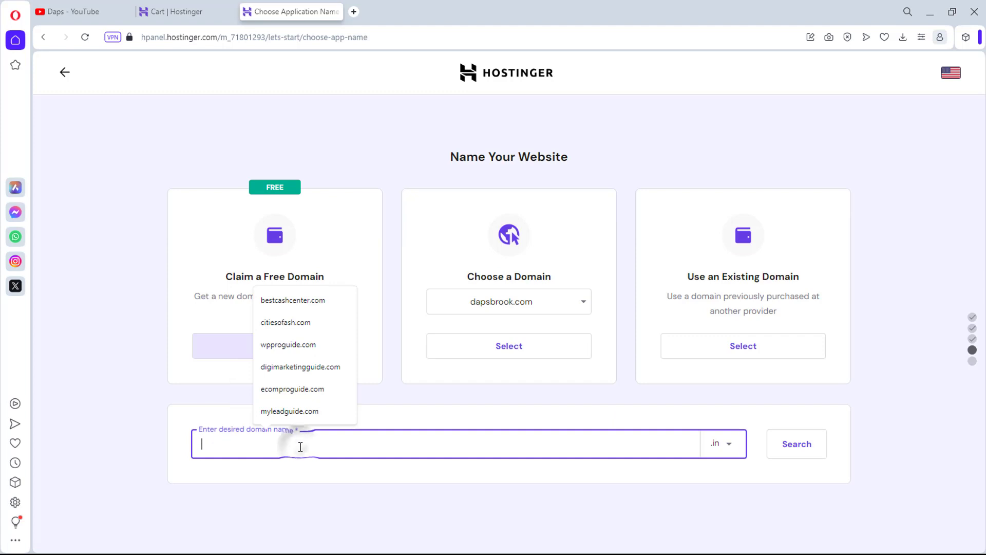
pyautogui.click(727, 446)
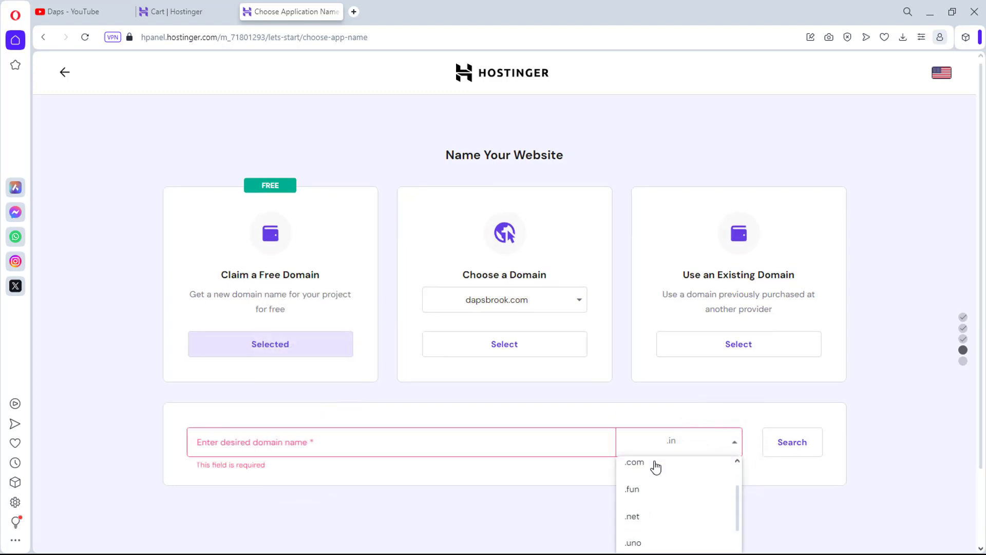
pyautogui.click(646, 467)
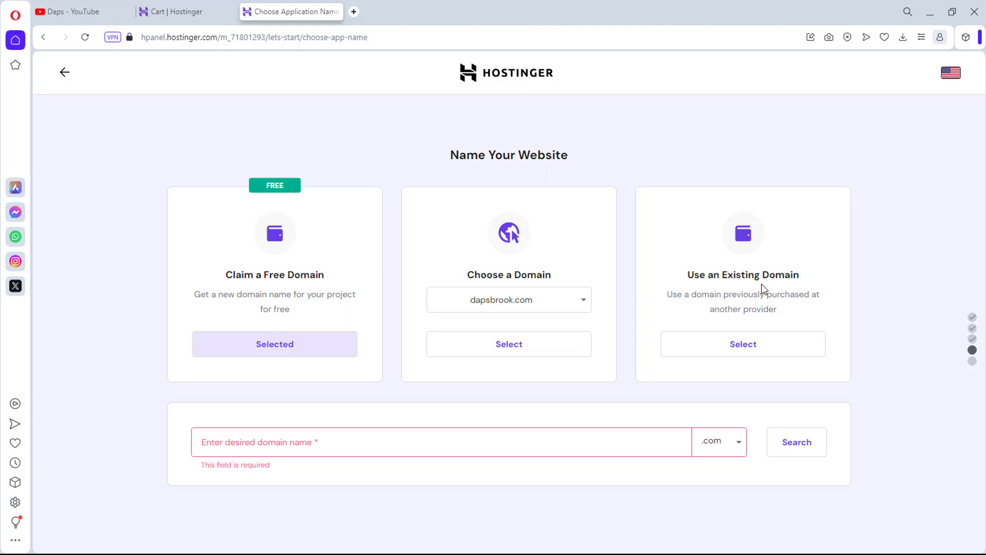
# Step: Use dapsbrook.com as the website's domain and finish the setup with the North America (USA, AZ) server location
pyautogui.click(507, 347)
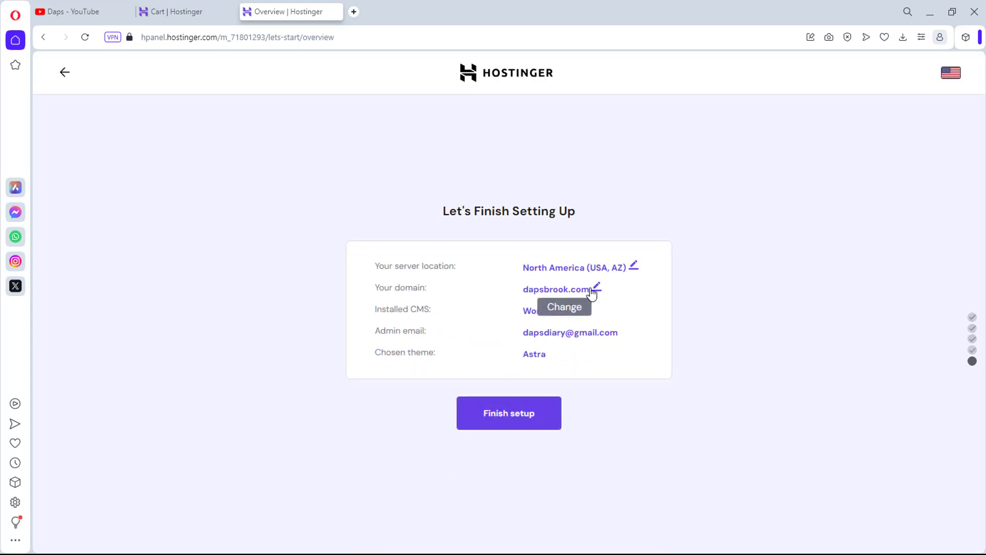
pyautogui.click(633, 266)
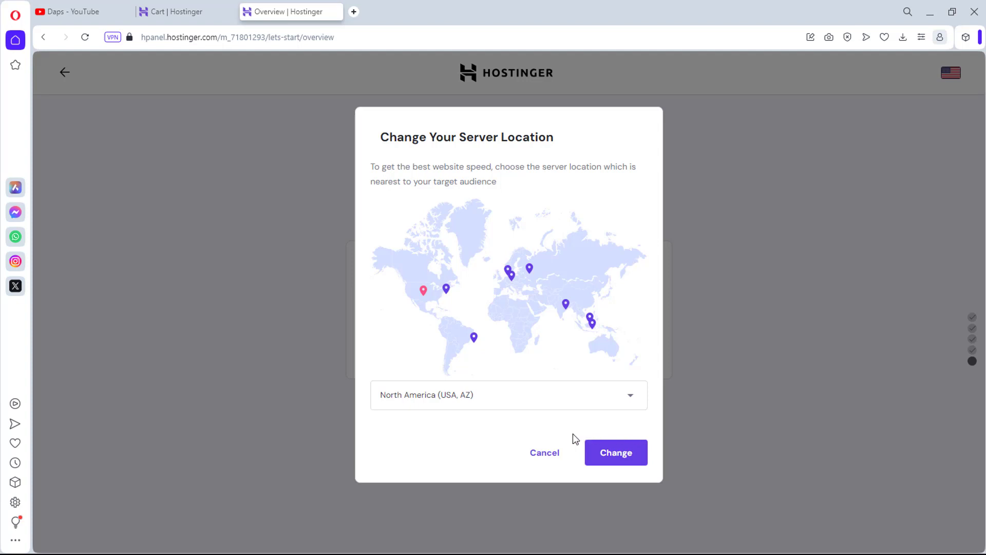
pyautogui.click(546, 454)
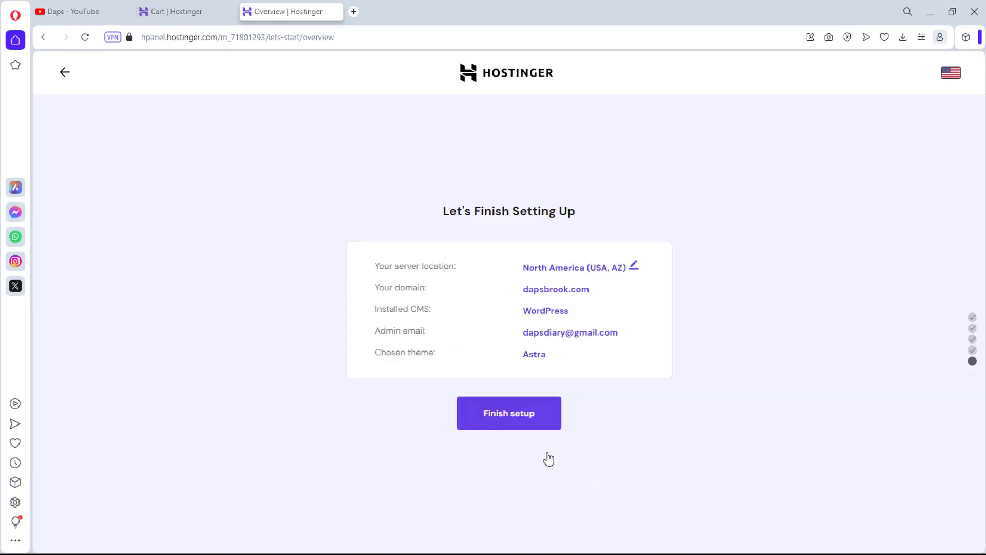
pyautogui.click(521, 419)
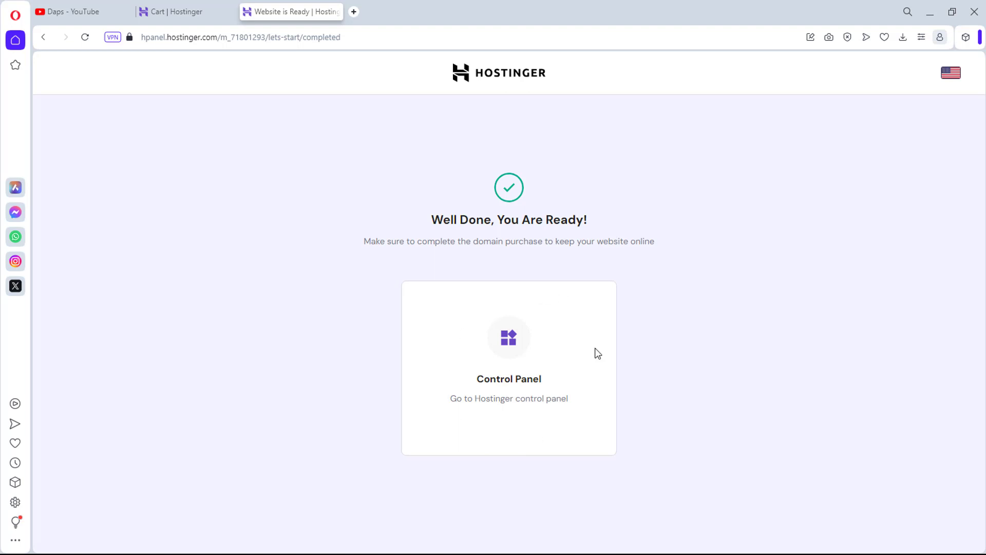
# Step: Open the Hostinger control panel in a new browser tab and switch to it
pyautogui.click(505, 329)
pyautogui.click(488, 379)
pyautogui.rightClick(508, 76)
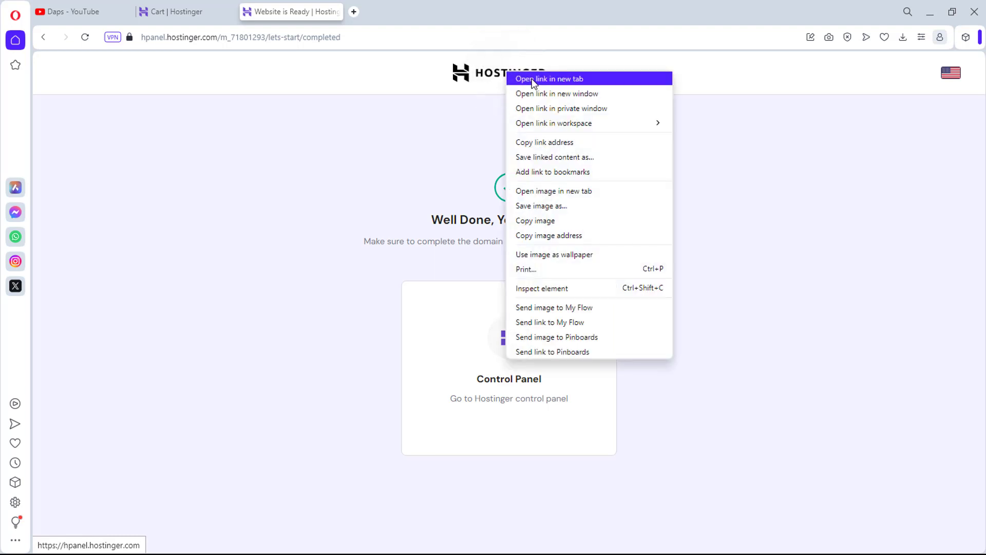
pyautogui.click(532, 81)
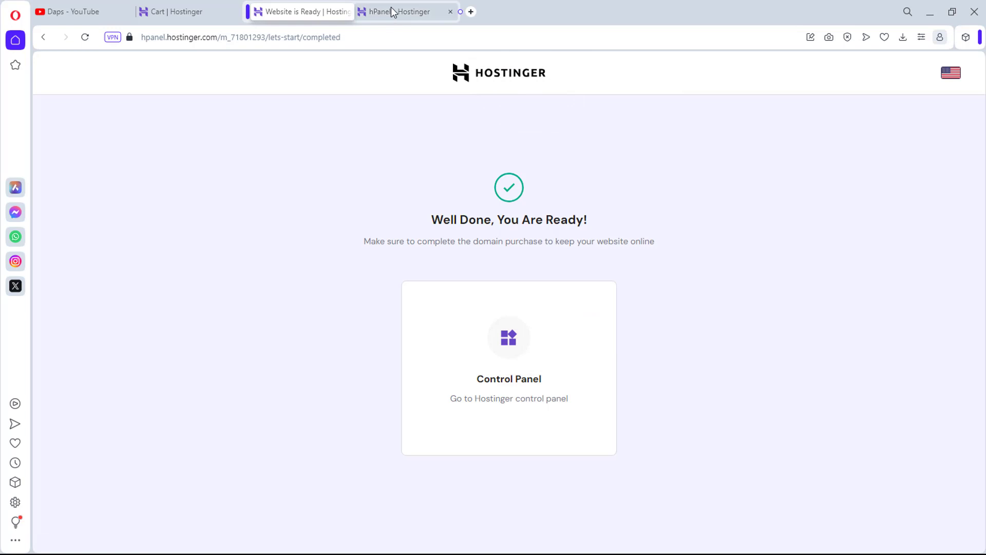
pyautogui.click(391, 8)
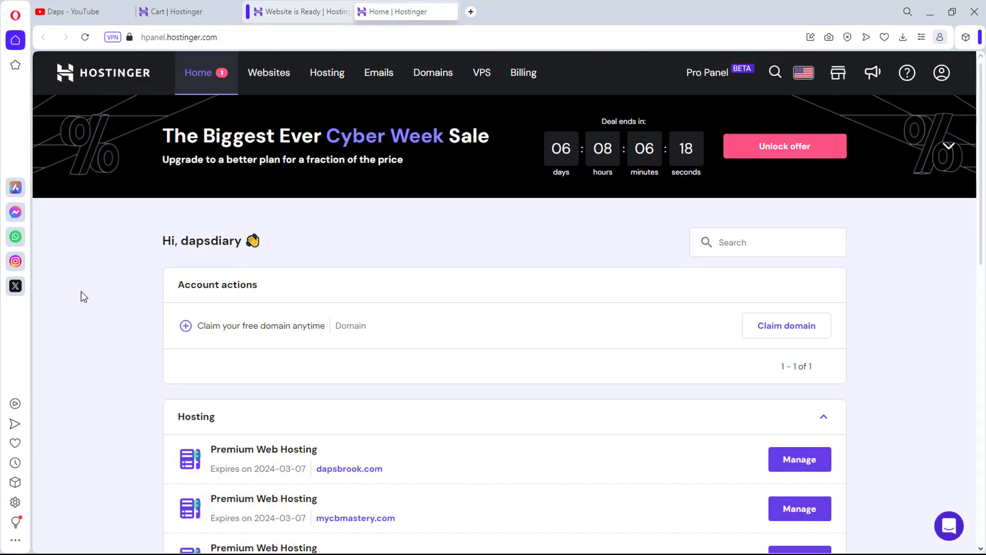
# Step: Open the management dashboard for the dapsbrook.com Premium Web Hosting plan and look over its overview
pyautogui.scroll(-1, 195, 480)
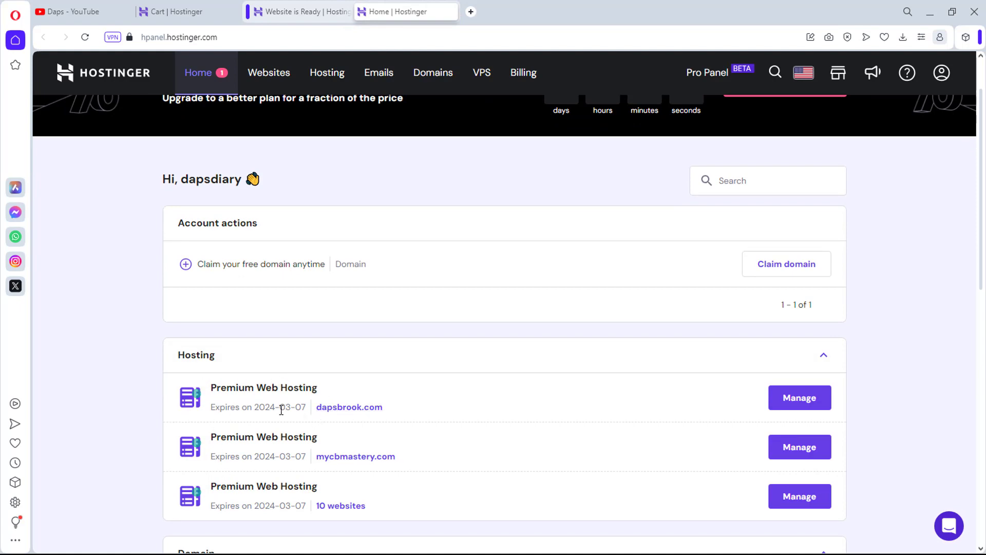
pyautogui.click(804, 400)
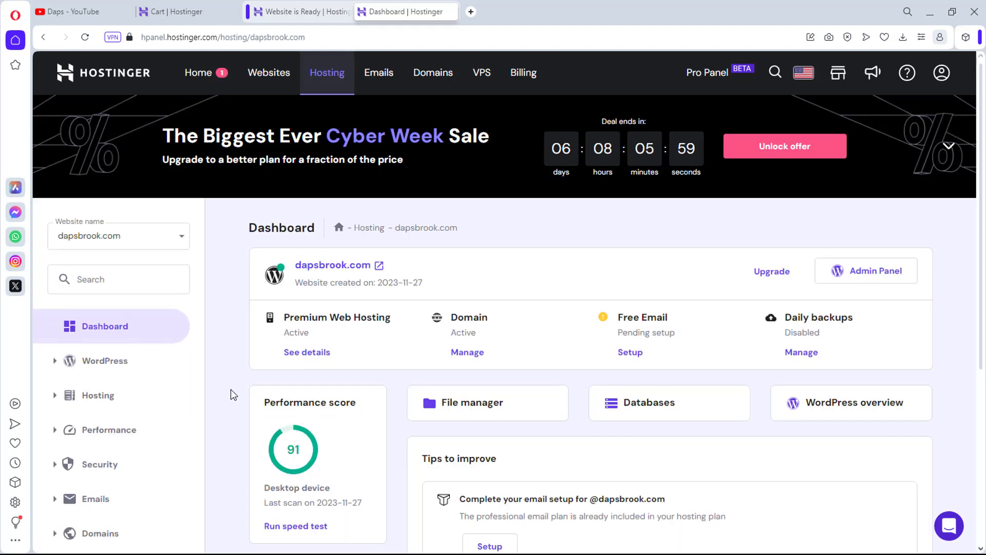
pyautogui.scroll(-2, 231, 390)
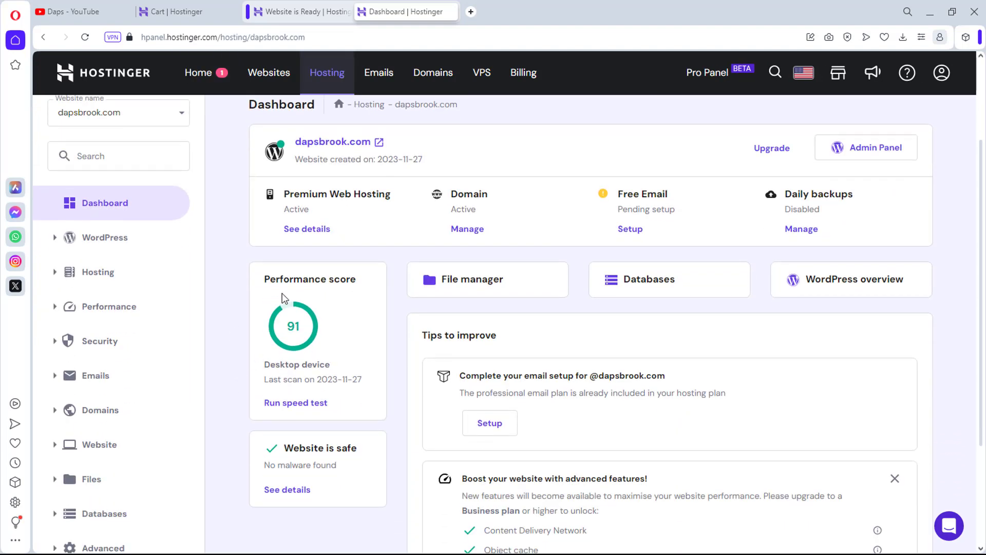
pyautogui.scroll(1, 349, 316)
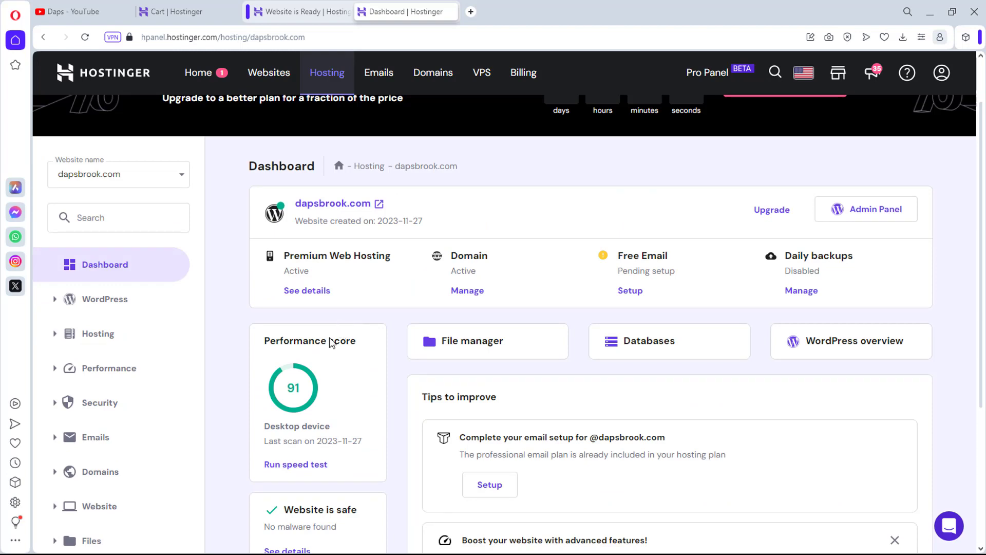
# Step: Check the SSL certificate status of dapsbrook.com and return to its hosting dashboard
pyautogui.click(54, 411)
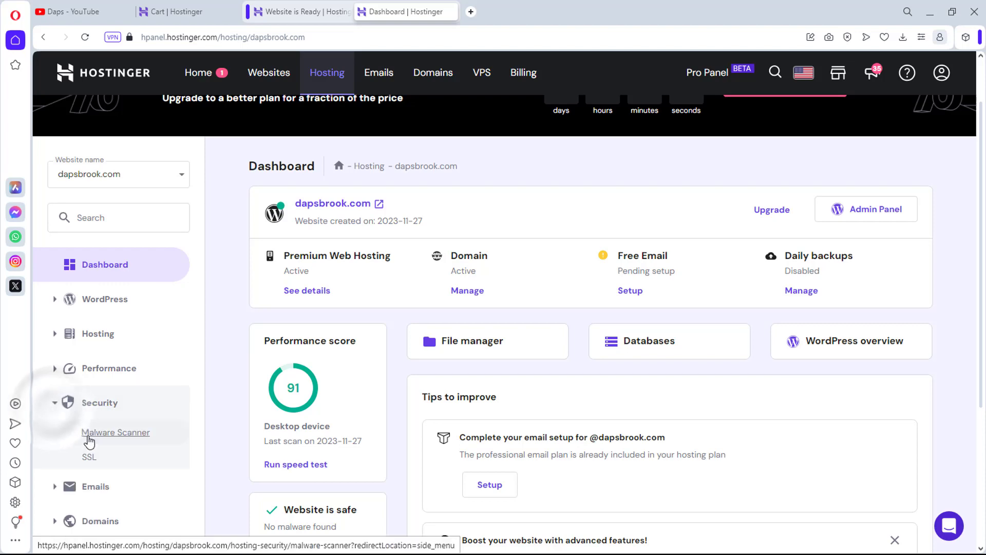
pyautogui.click(90, 457)
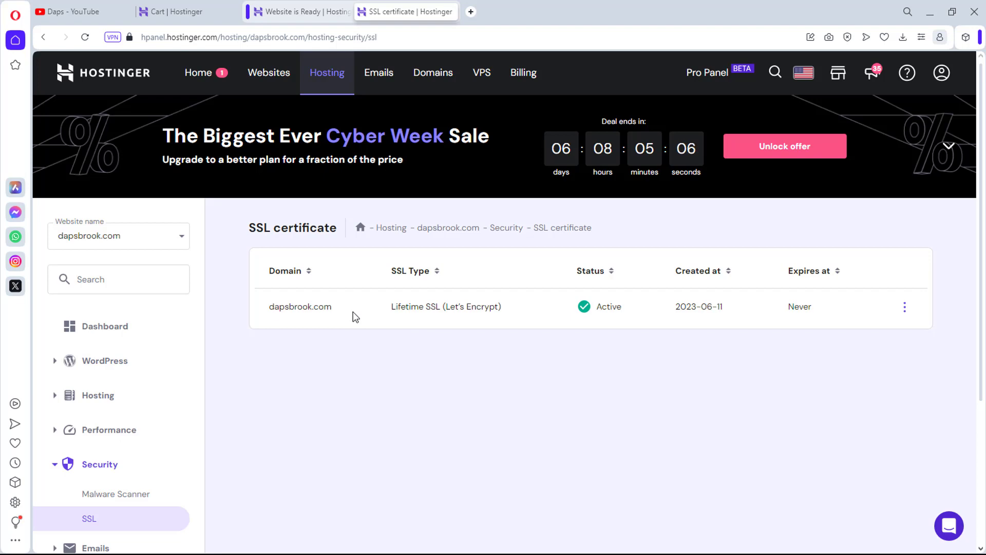
pyautogui.click(99, 332)
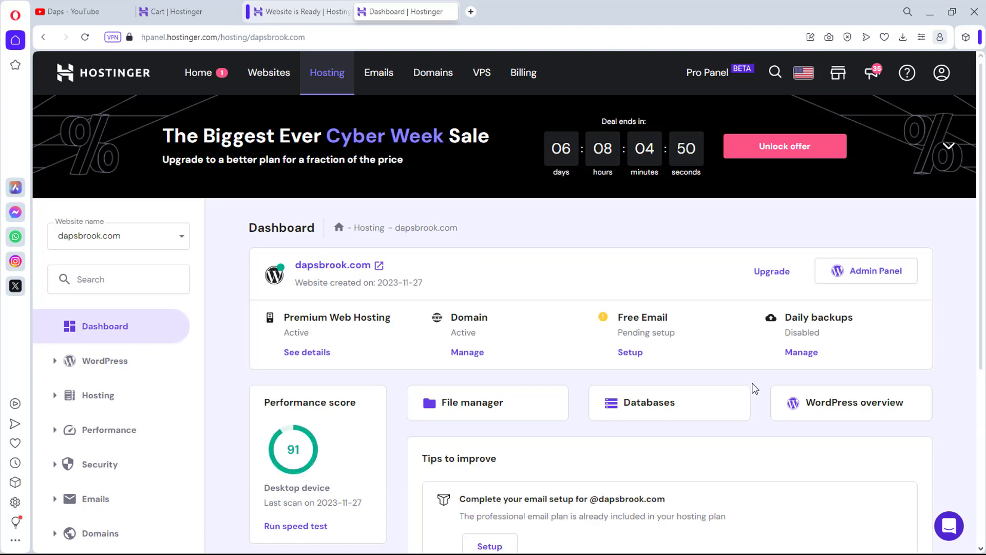
# Step: Open the WordPress admin panel of dapsbrook.com and go to its Dashboard home page
pyautogui.click(857, 273)
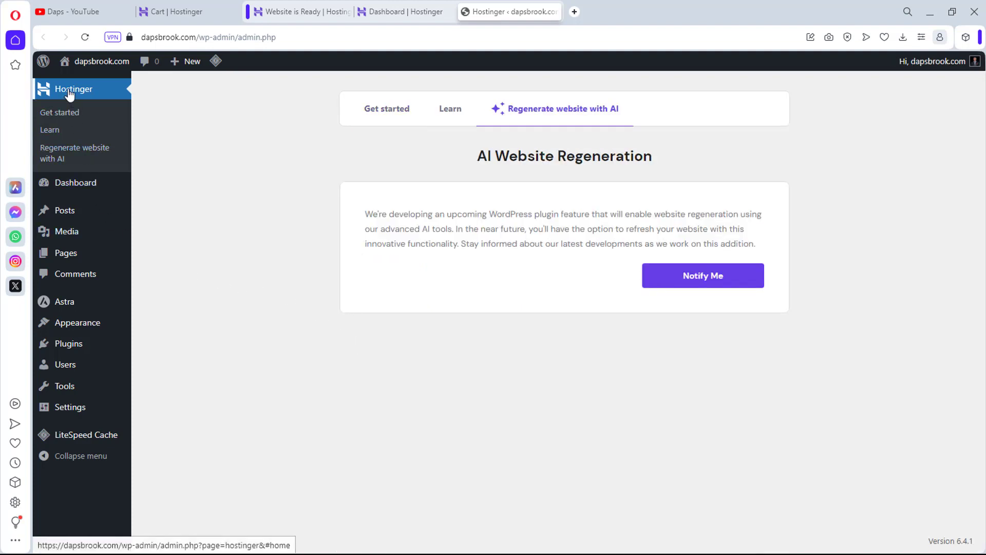
pyautogui.moveTo(78, 186)
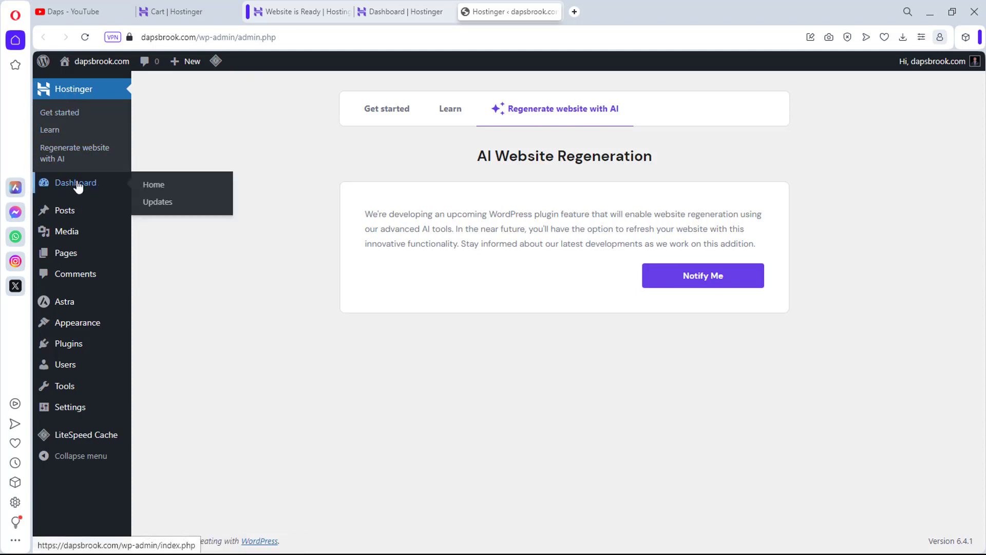
pyautogui.click(78, 186)
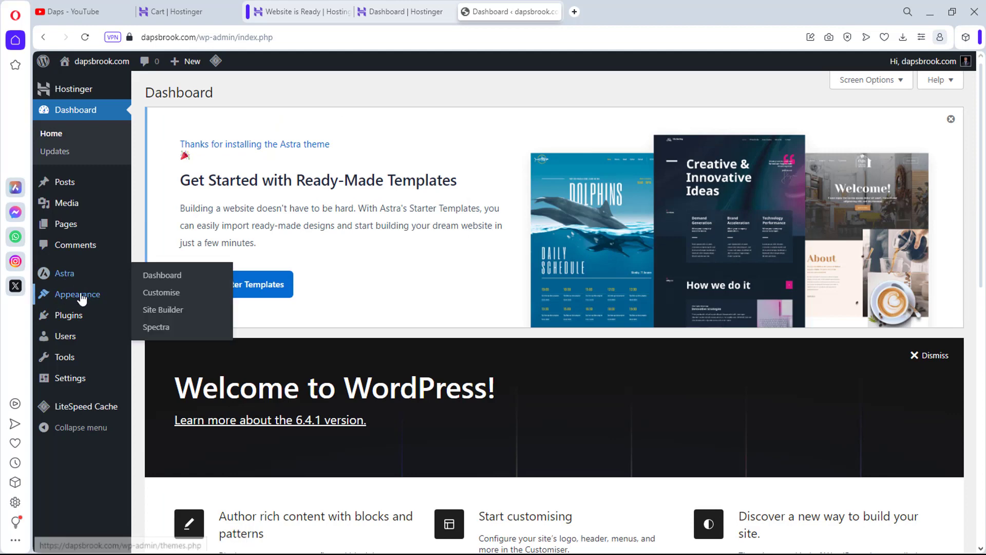
# Step: Examine the options in the WordPress admin sections and review the list of installed plugins
pyautogui.moveTo(77, 301)
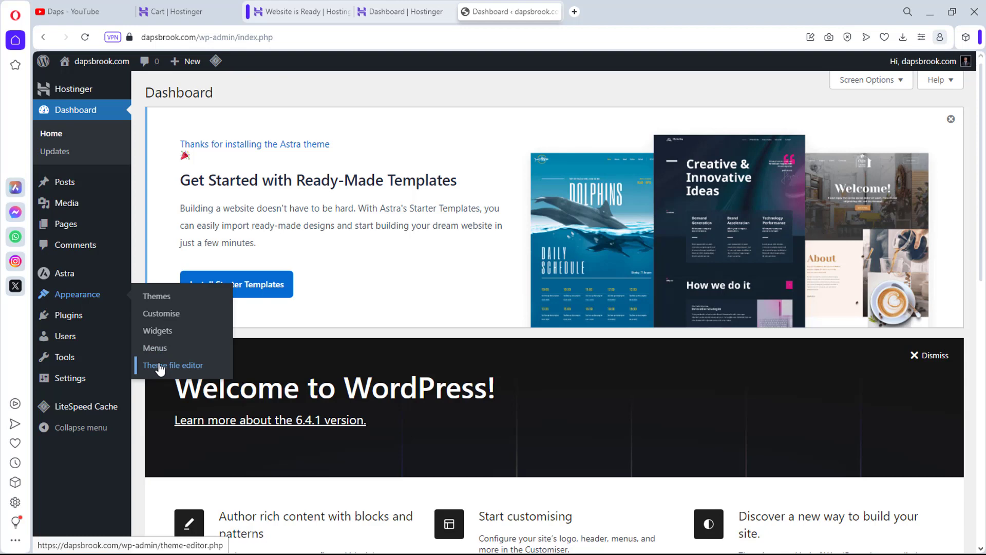
pyautogui.moveTo(64, 315)
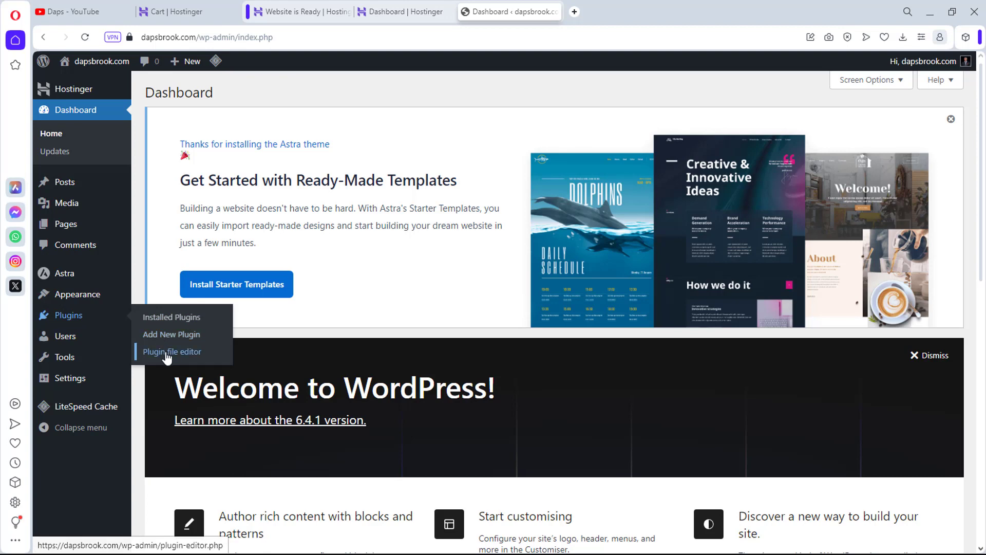
pyautogui.moveTo(68, 342)
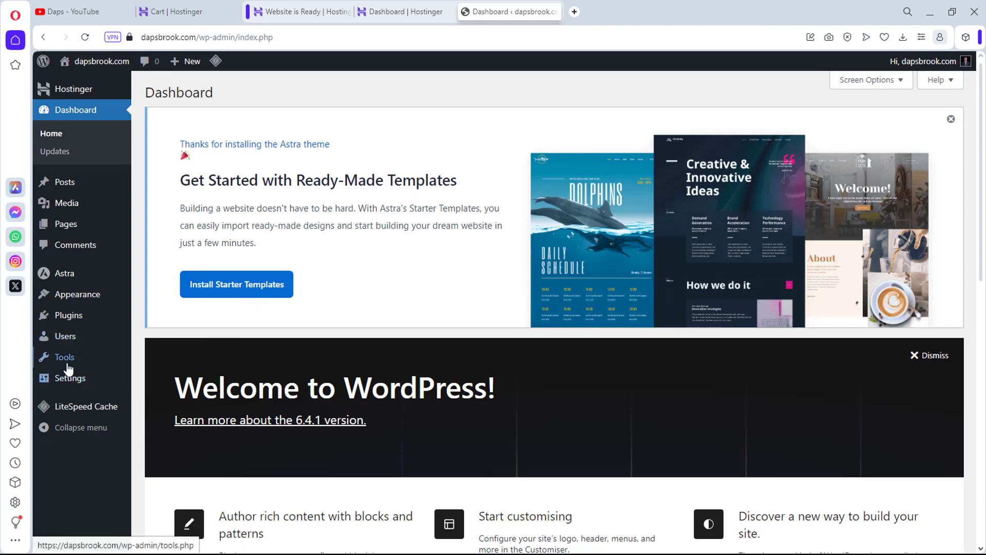
pyautogui.moveTo(70, 382)
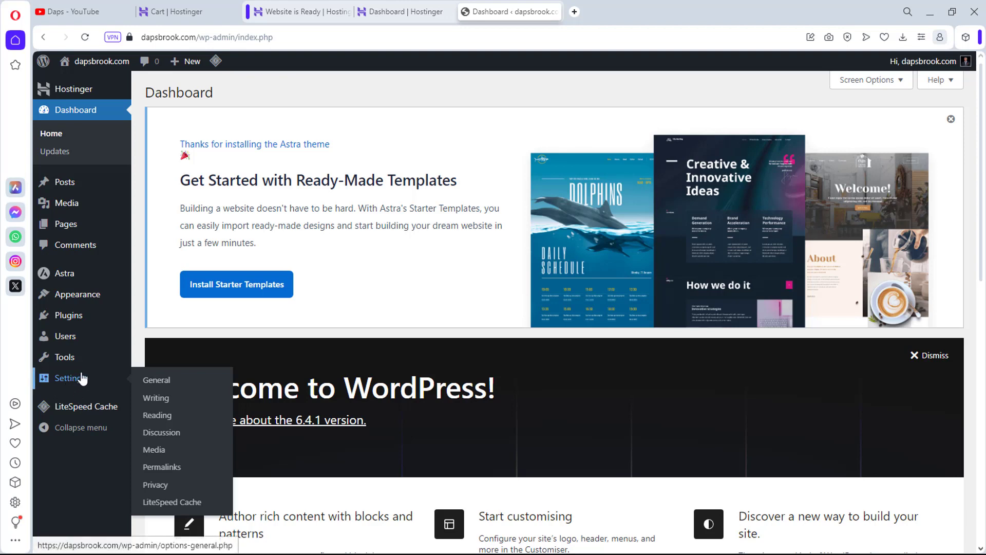
pyautogui.moveTo(93, 411)
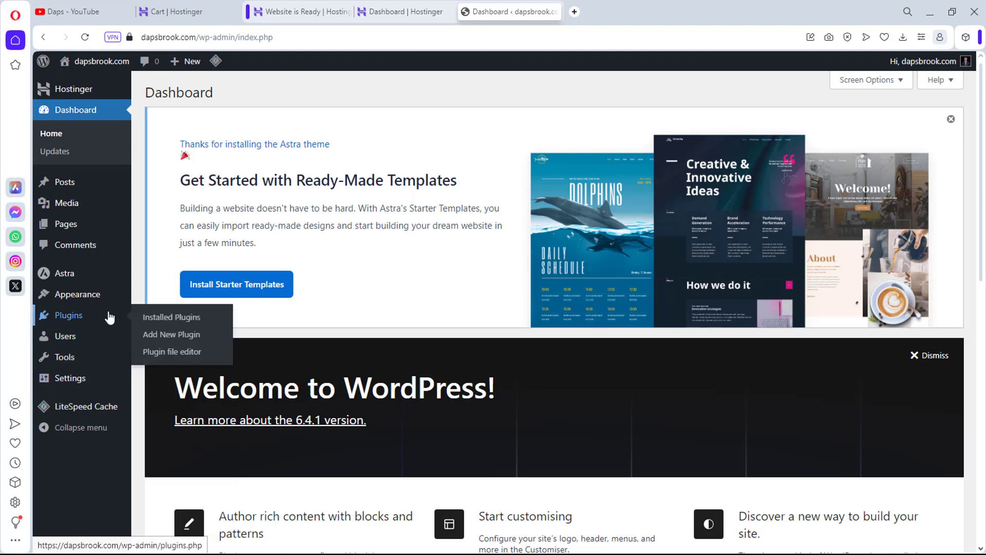
pyautogui.click(155, 319)
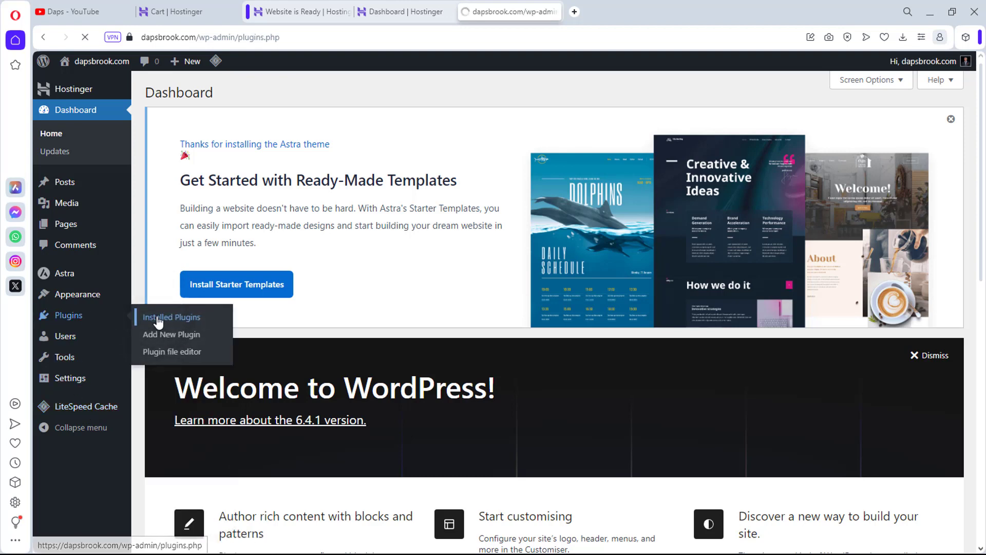
pyautogui.scroll(-2, 436, 260)
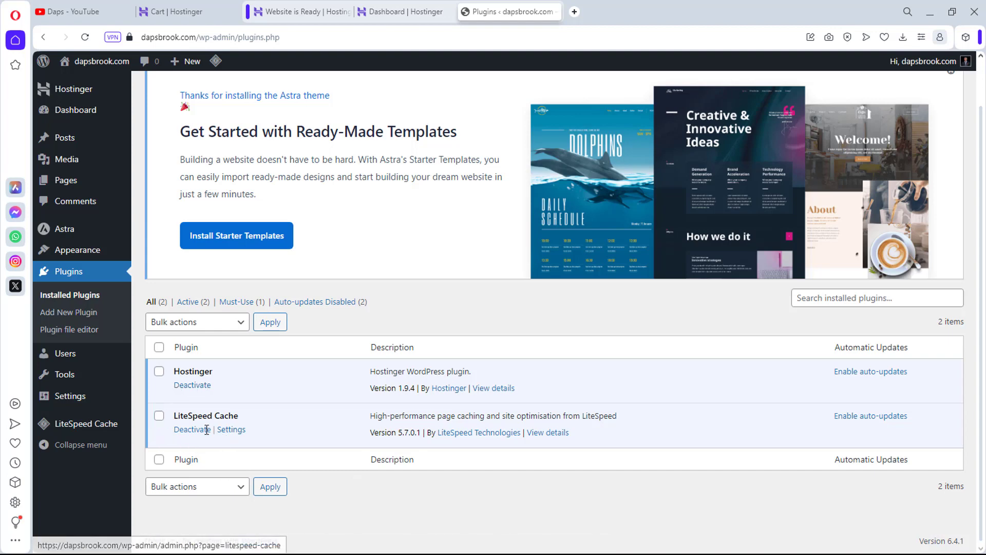
pyautogui.moveTo(78, 429)
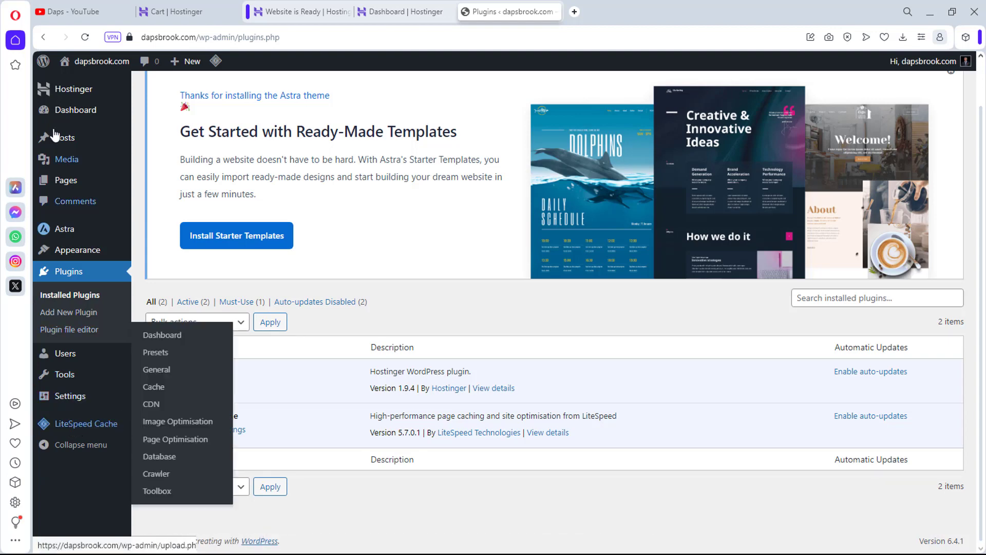
pyautogui.moveTo(73, 97)
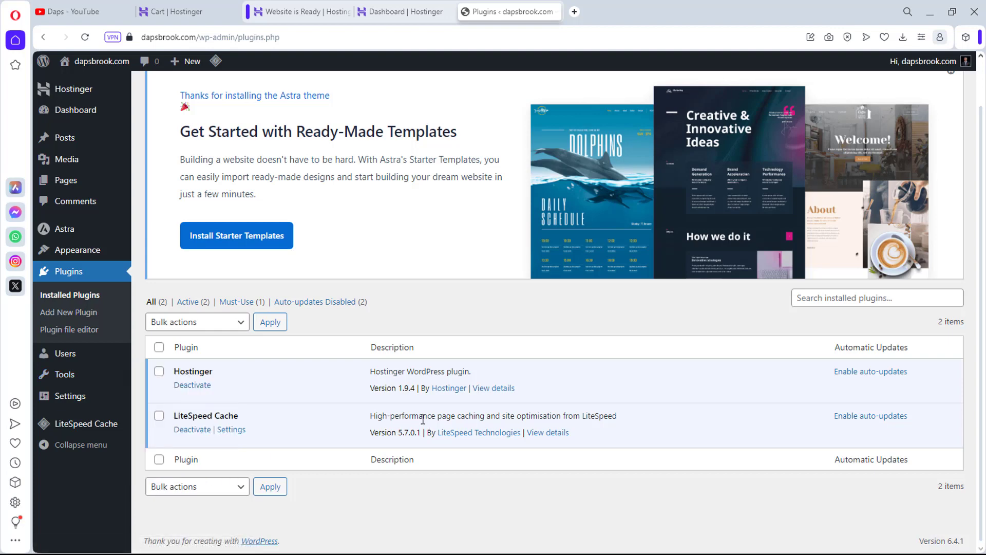
# Step: Deactivate the Hostinger and LiteSpeed Cache plugins together with a bulk action
pyautogui.click(160, 371)
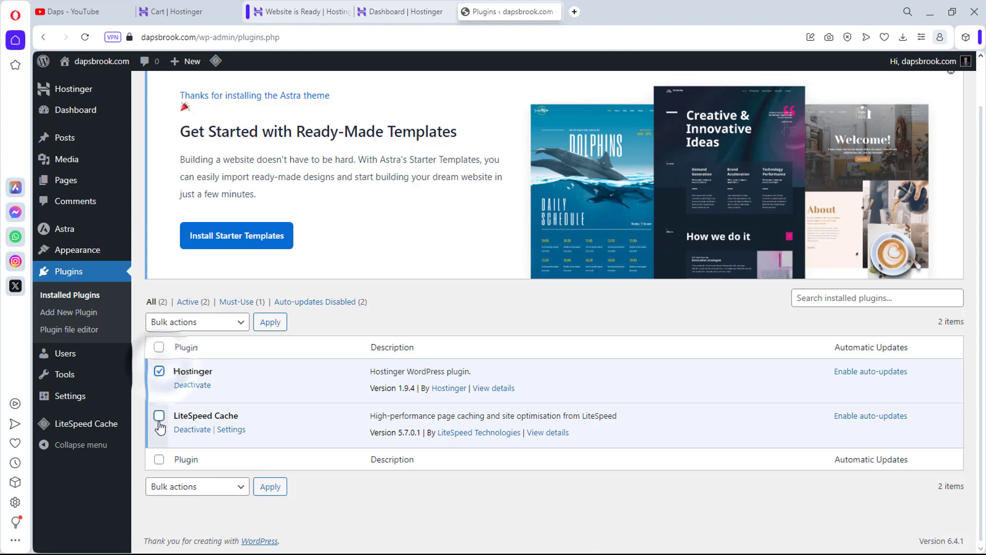
pyautogui.click(159, 415)
pyautogui.click(222, 323)
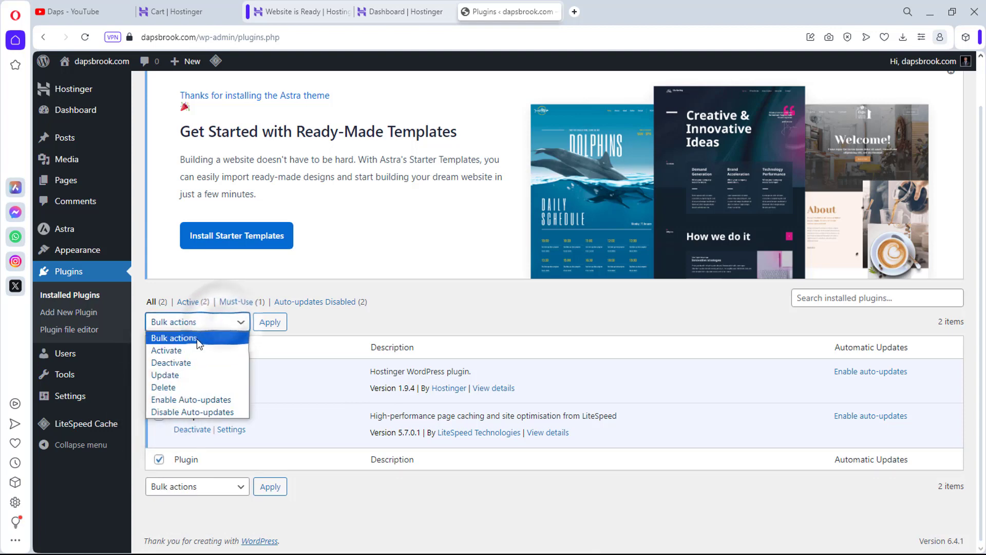
pyautogui.click(175, 363)
pyautogui.click(266, 324)
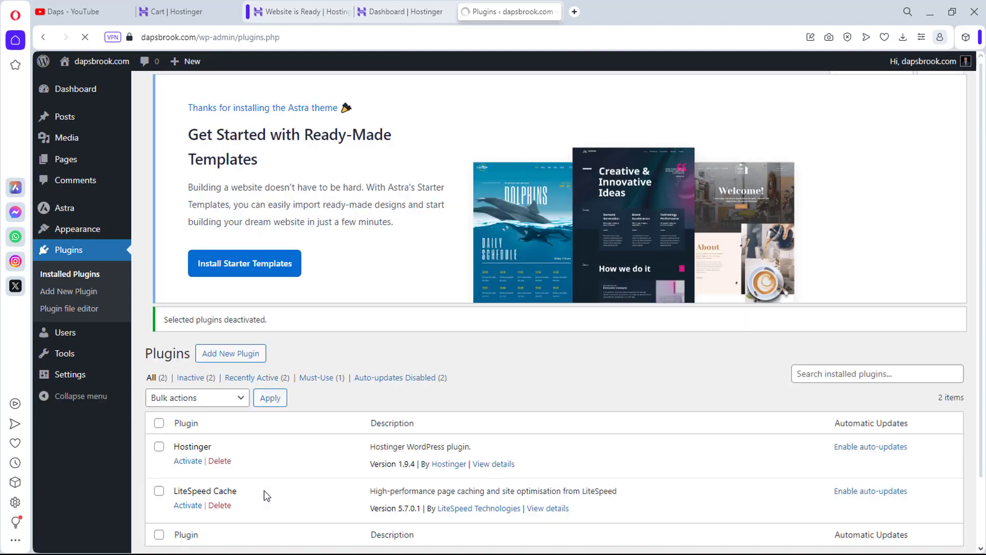
pyautogui.scroll(-1, 396, 438)
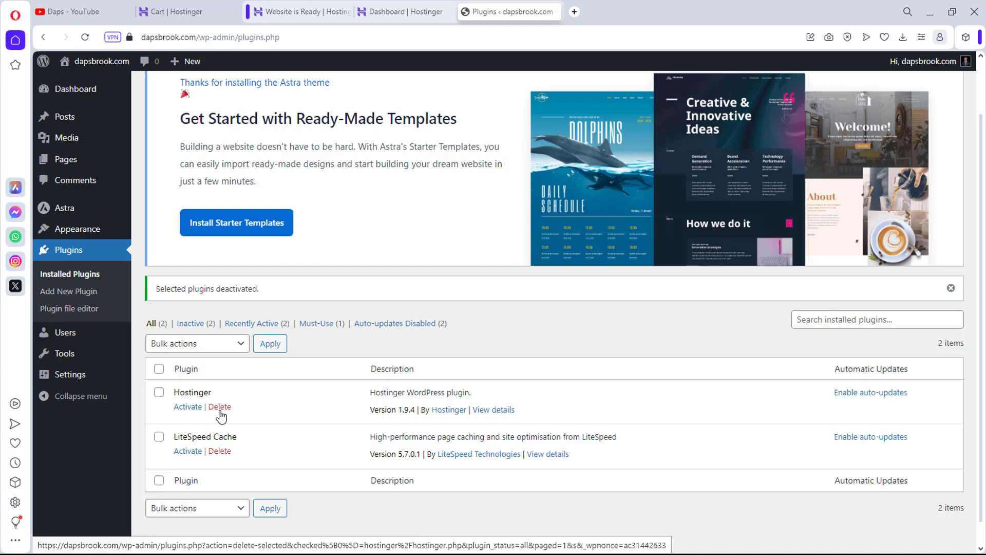
# Step: View the live dapsbrook.com site in a separate tab and return to the WordPress plugins page
pyautogui.scroll(2, 226, 414)
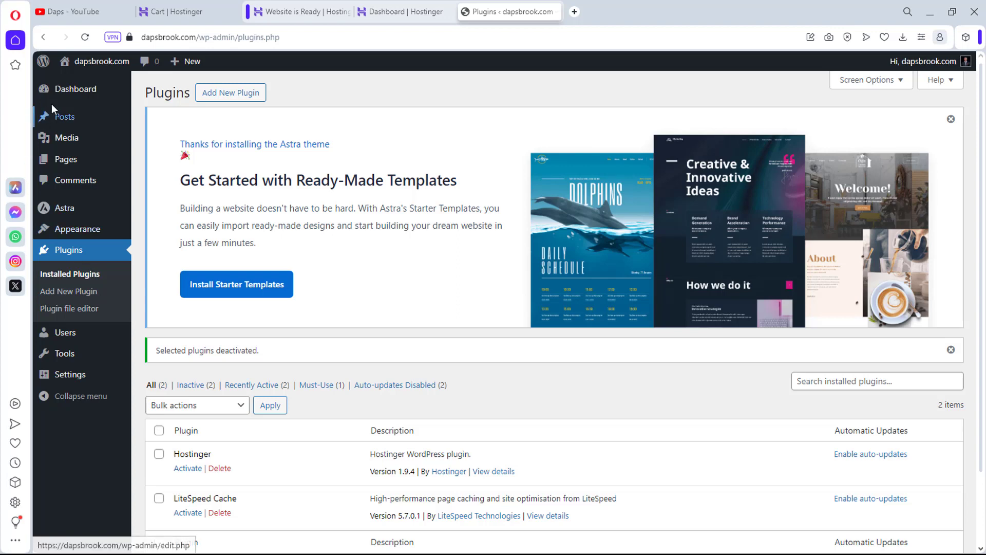
pyautogui.moveTo(91, 64)
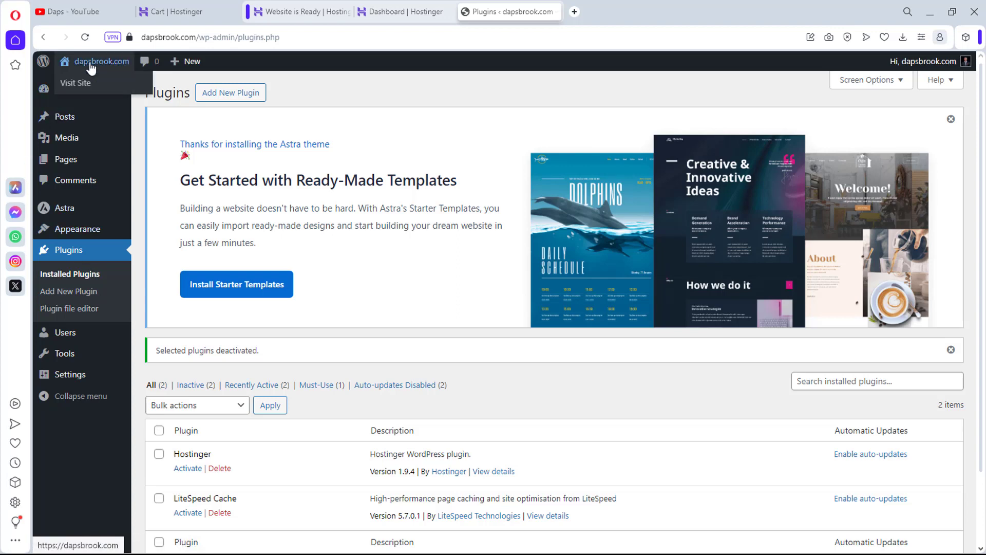
pyautogui.rightClick(75, 85)
pyautogui.click(94, 91)
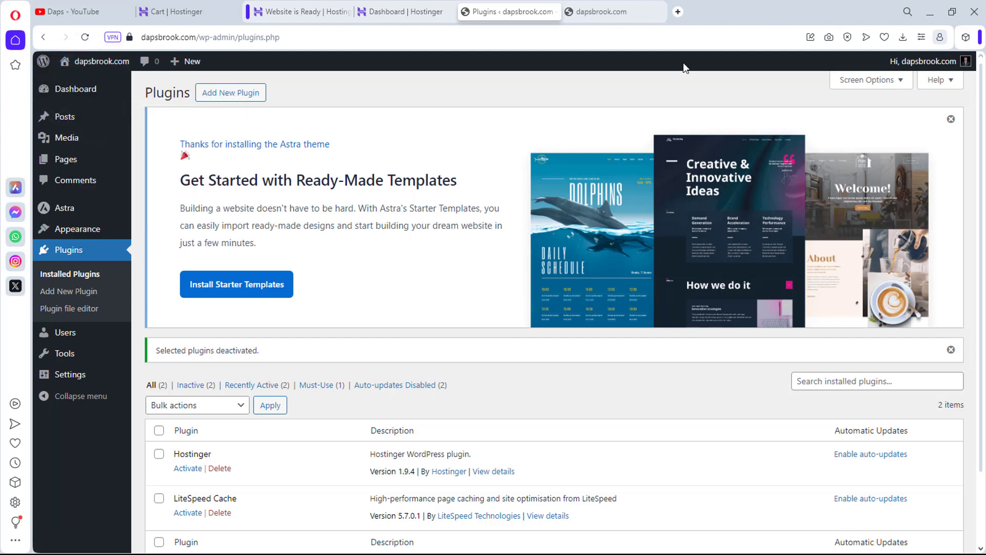
pyautogui.click(611, 17)
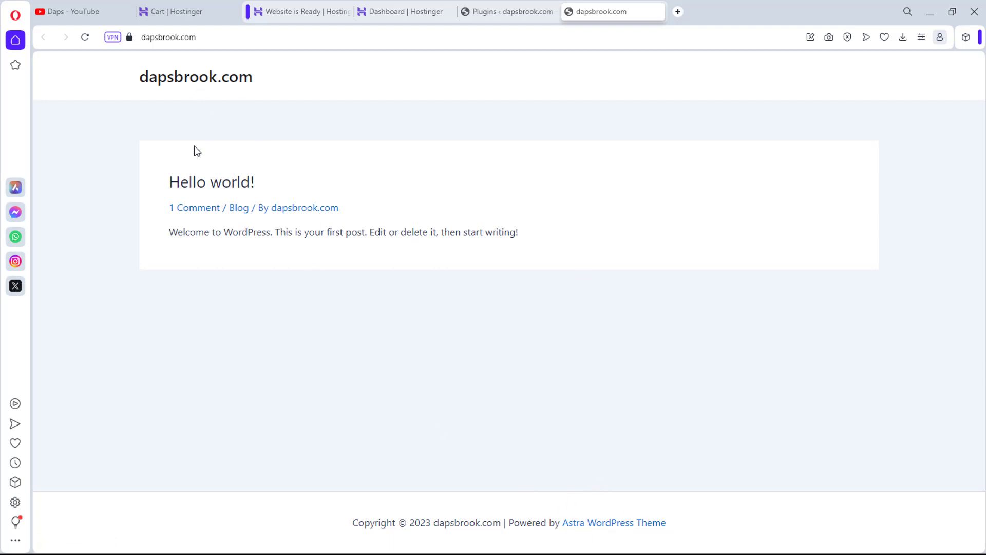
pyautogui.click(487, 8)
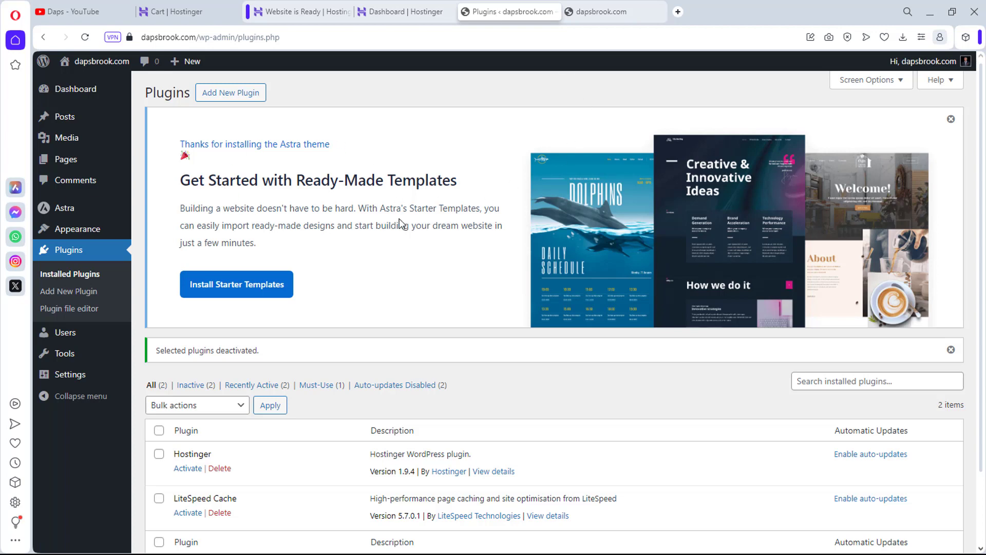
# Step: Install Astra's Starter Templates, choose Elementor as the page builder, and browse the template gallery
pyautogui.click(235, 285)
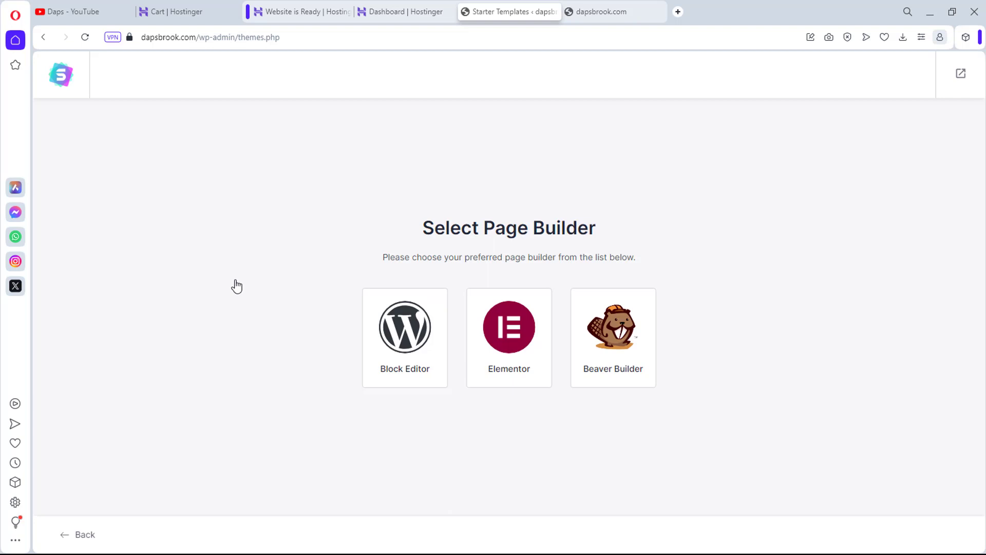
pyautogui.click(496, 343)
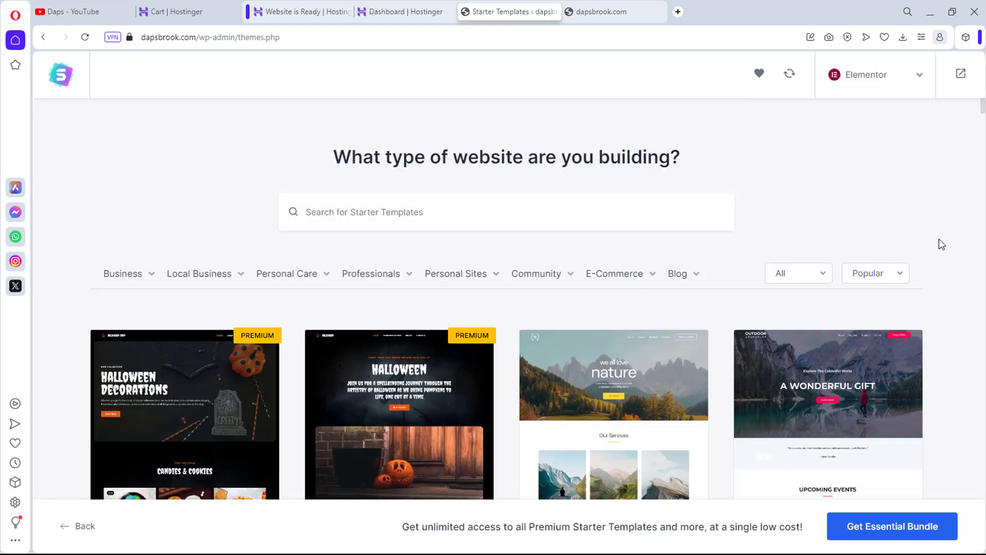
pyautogui.scroll(-5, 958, 232)
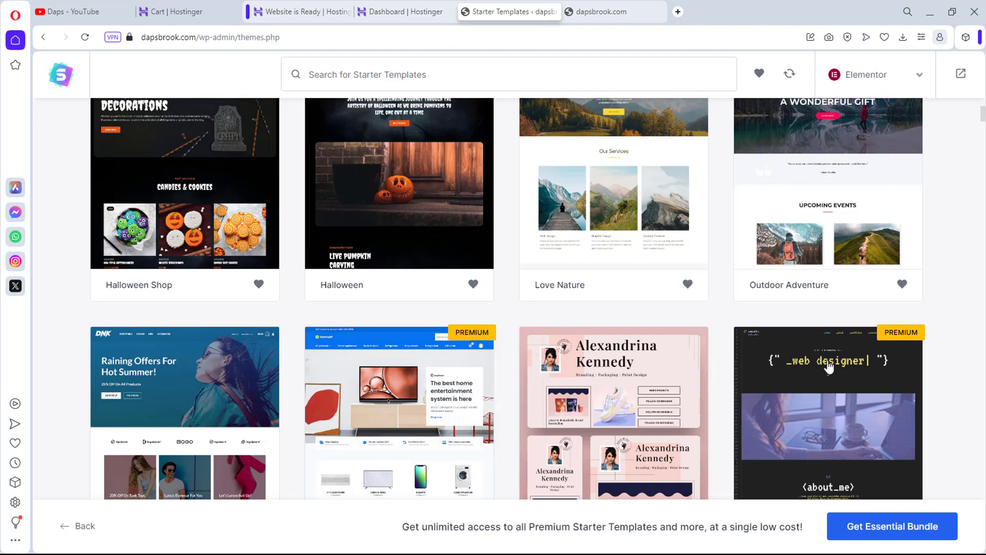
pyautogui.scroll(-5, 954, 293)
pyautogui.scroll(-1, 954, 297)
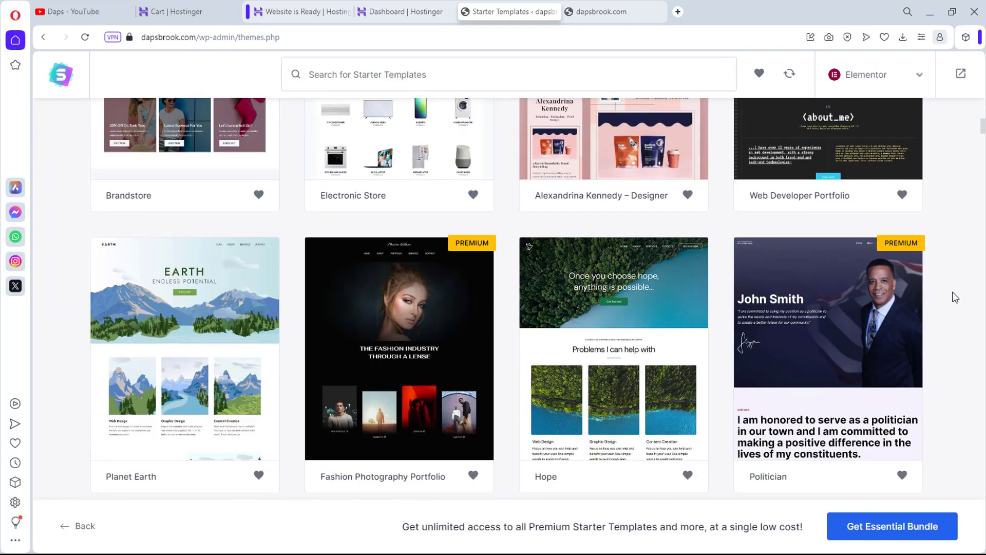
pyautogui.scroll(-6, 954, 297)
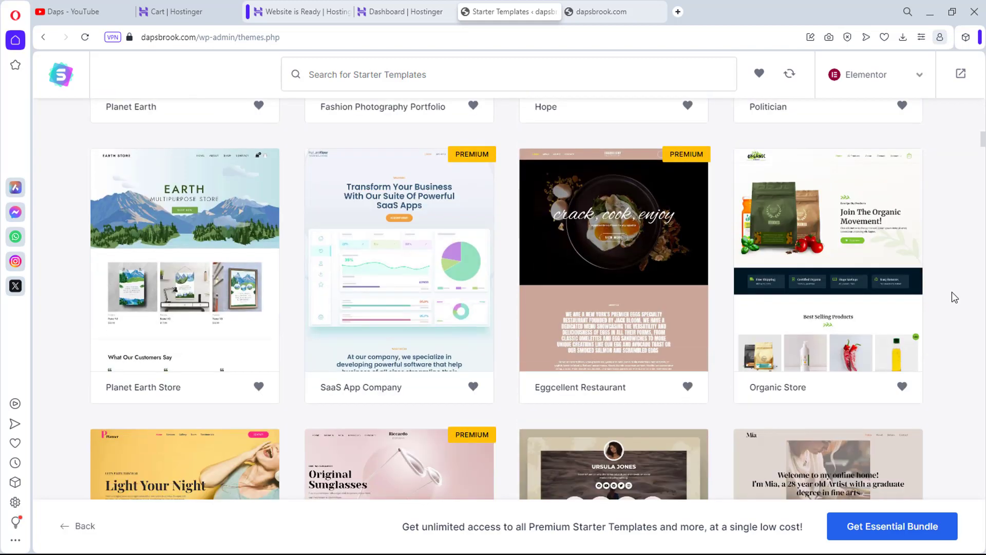
pyautogui.scroll(-10, 951, 292)
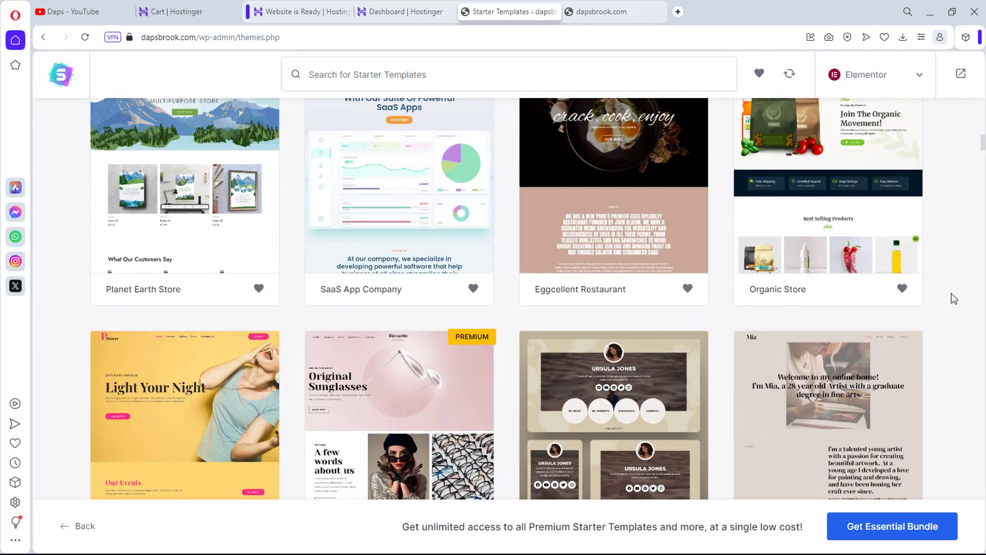
pyautogui.scroll(8, 945, 292)
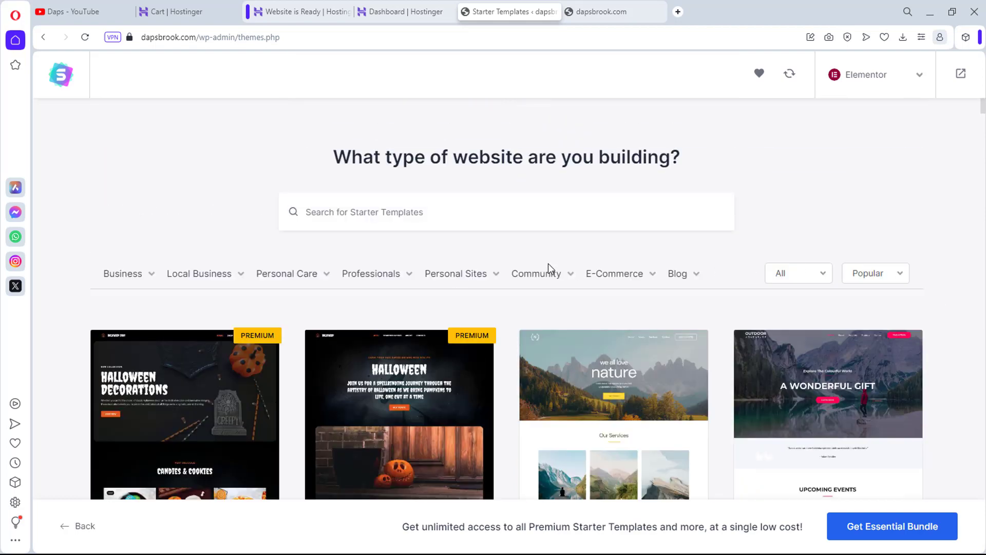
# Step: Look through the website categories and filter the starter templates to Musician under Personal Sites
pyautogui.moveTo(154, 276)
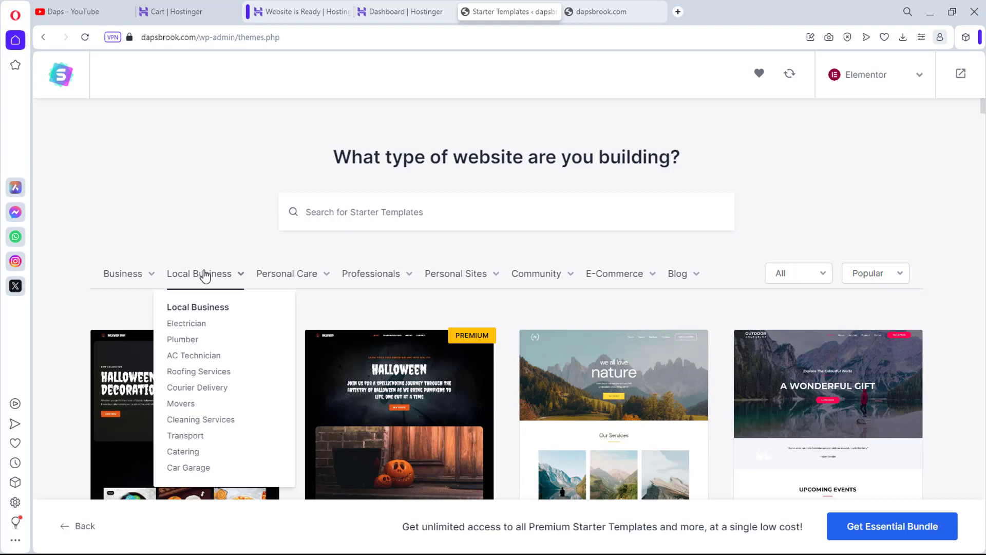
pyautogui.moveTo(384, 280)
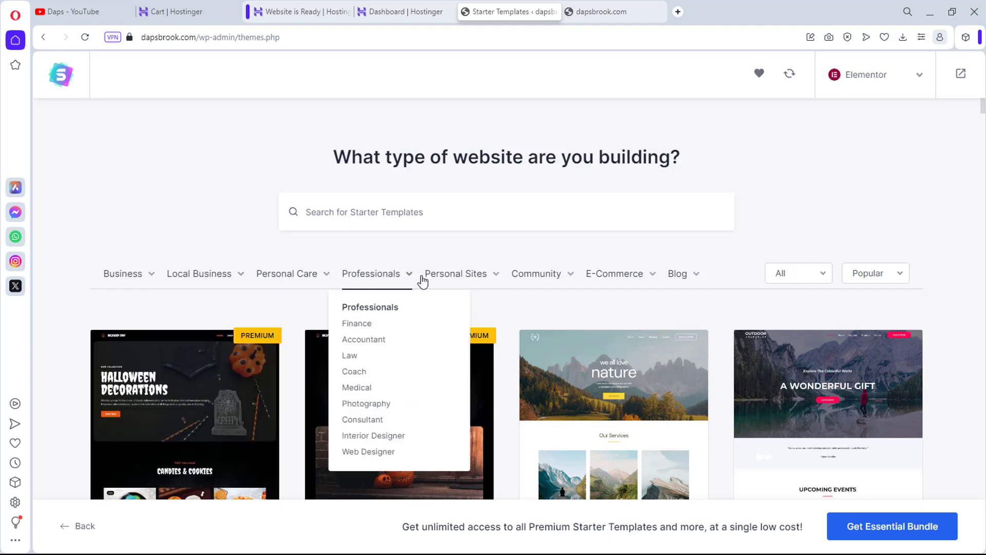
pyautogui.moveTo(462, 280)
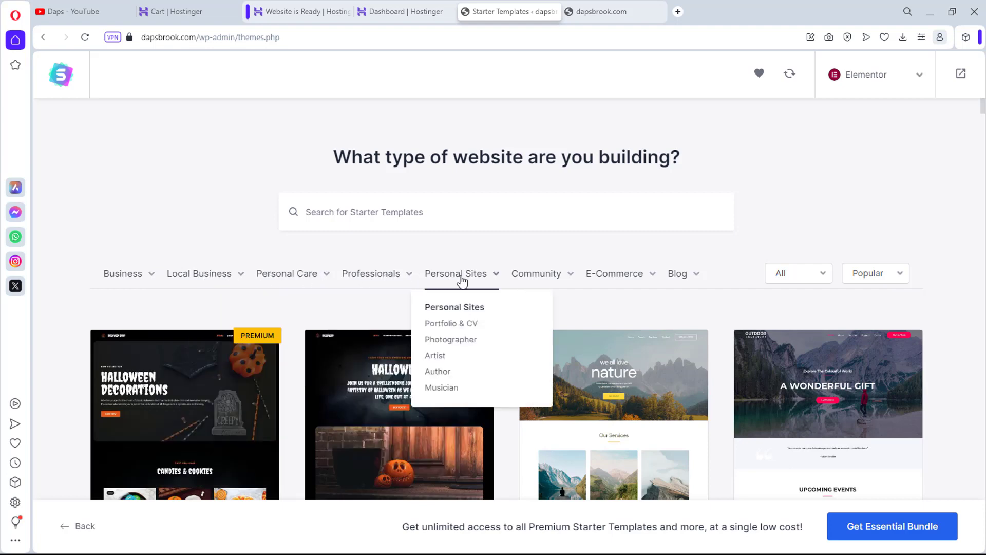
pyautogui.moveTo(626, 275)
pyautogui.click(442, 395)
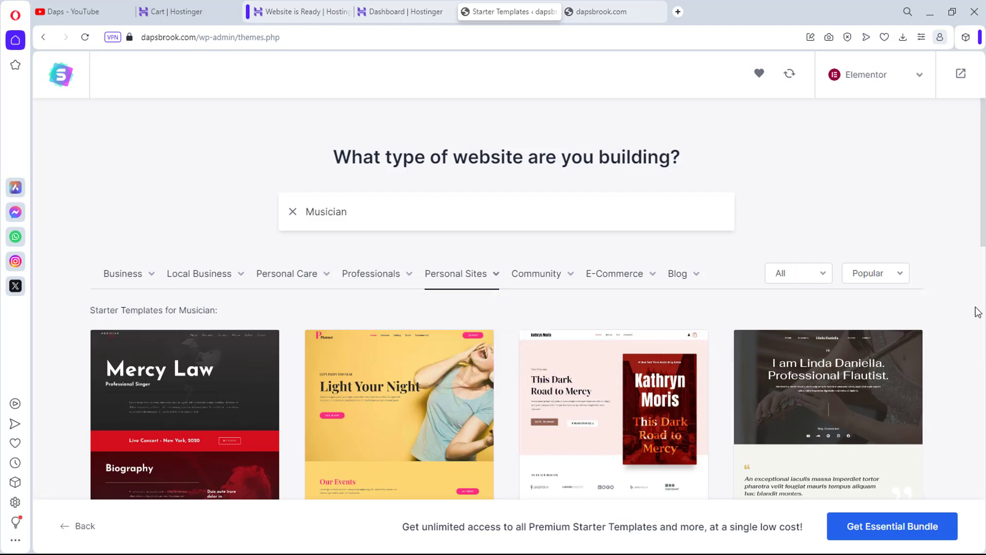
# Step: Look over the musician template results and select the Musician starter template
pyautogui.scroll(-6, 978, 312)
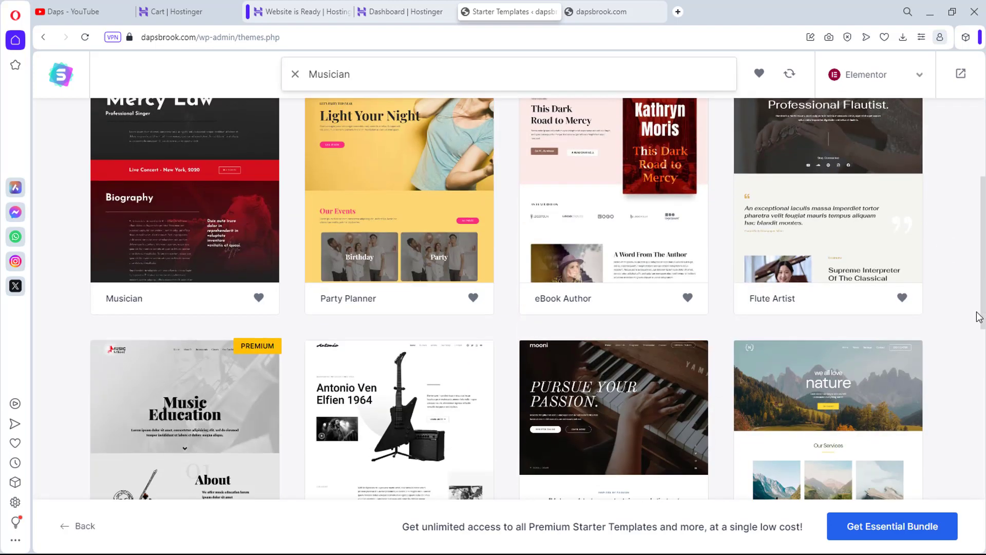
pyautogui.scroll(-1, 978, 317)
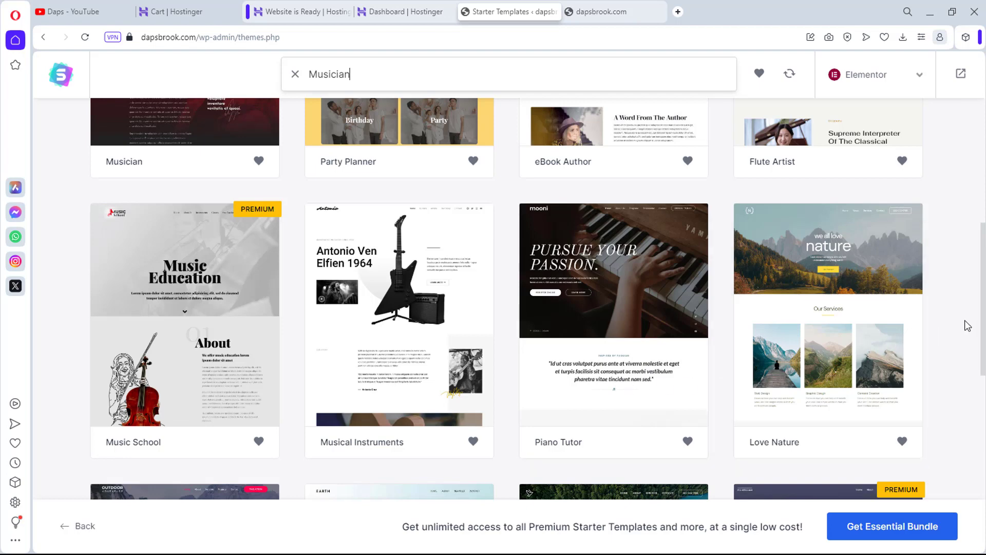
pyautogui.scroll(3, 971, 319)
pyautogui.scroll(1, 971, 319)
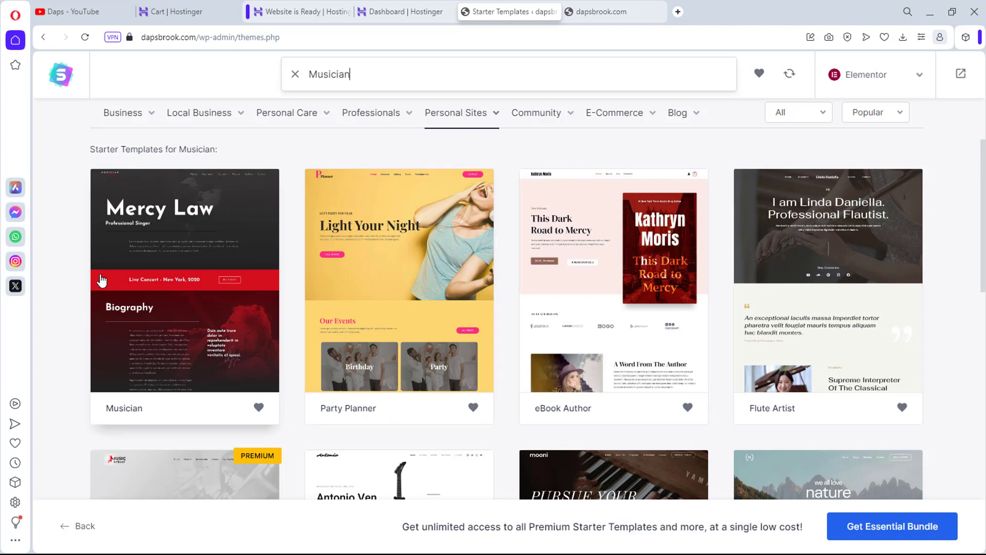
pyautogui.scroll(-9, 226, 305)
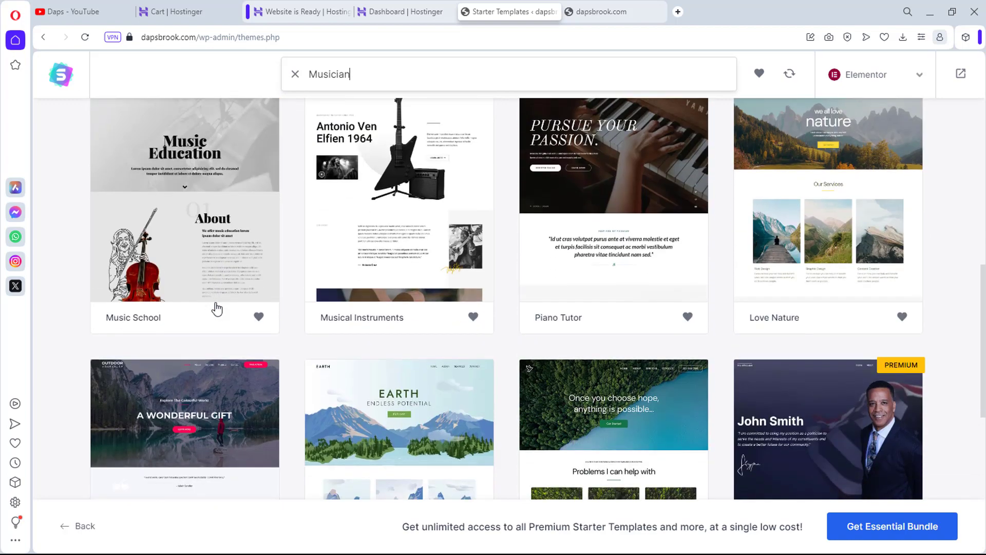
pyautogui.scroll(-4, 217, 308)
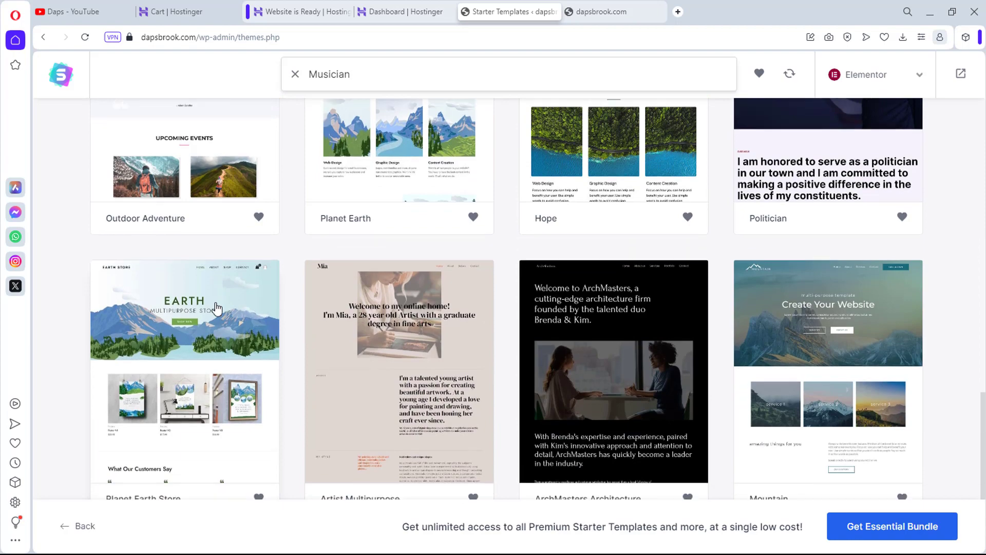
pyautogui.scroll(15, 216, 308)
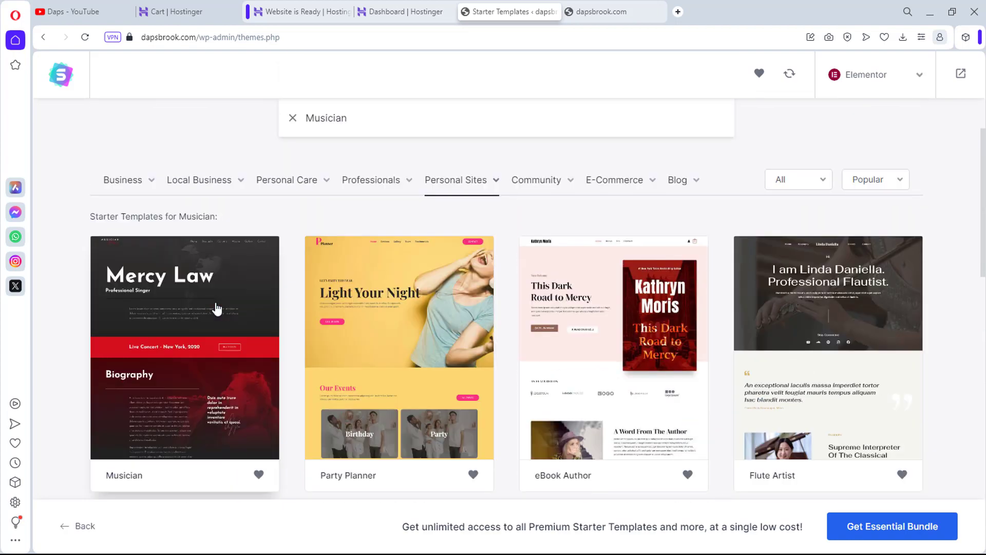
pyautogui.click(166, 324)
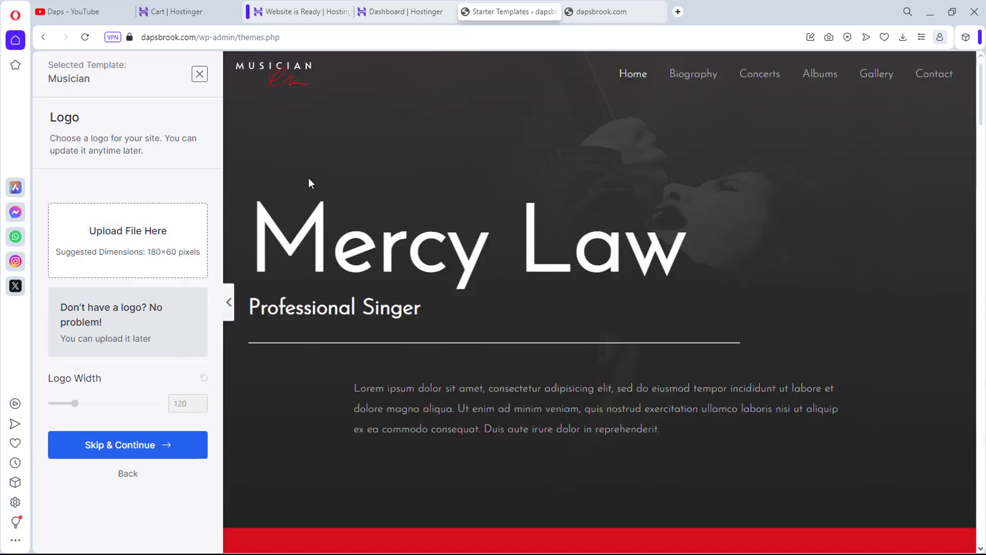
# Step: Review the Musician template preview through to its contact form and continue without uploading a logo
pyautogui.scroll(-12, 819, 187)
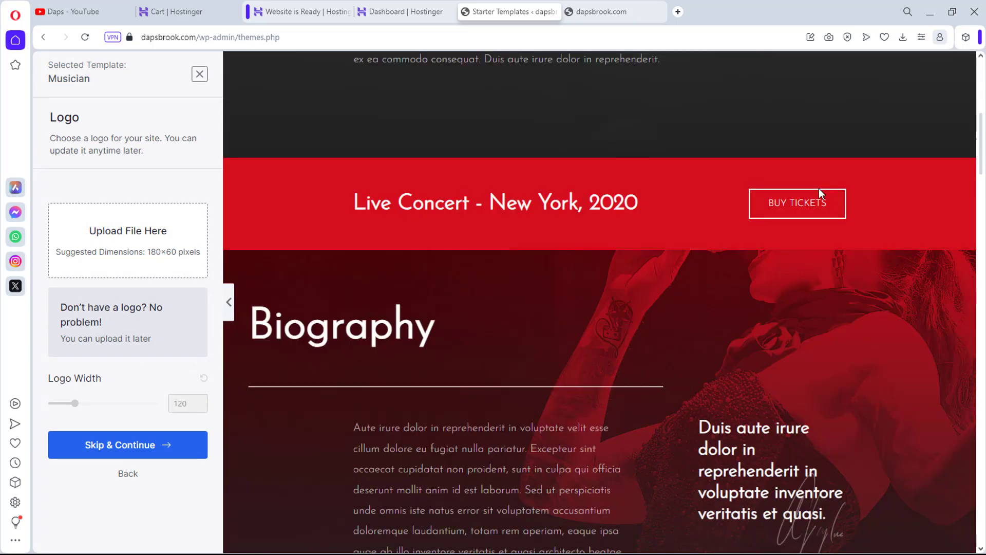
pyautogui.scroll(-12, 819, 190)
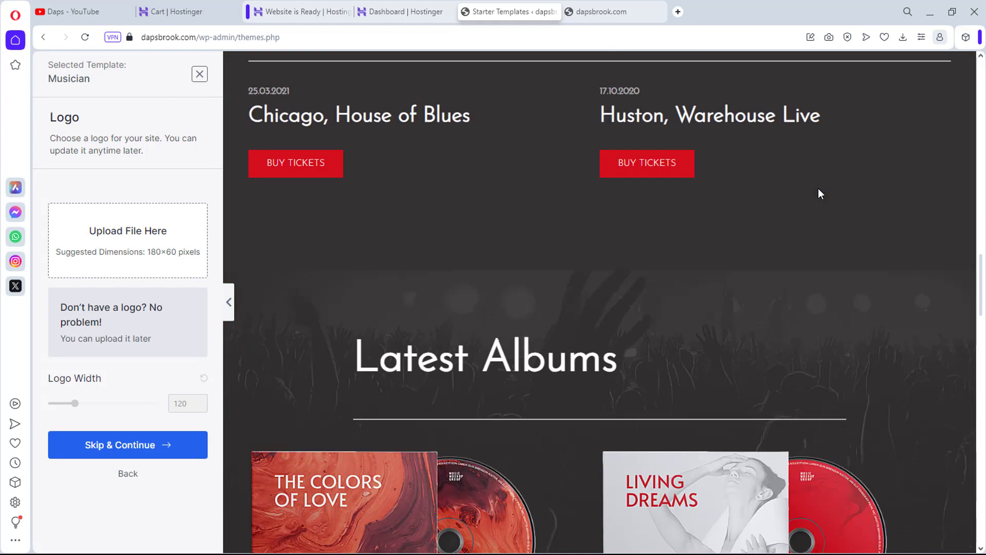
pyautogui.scroll(-10, 818, 194)
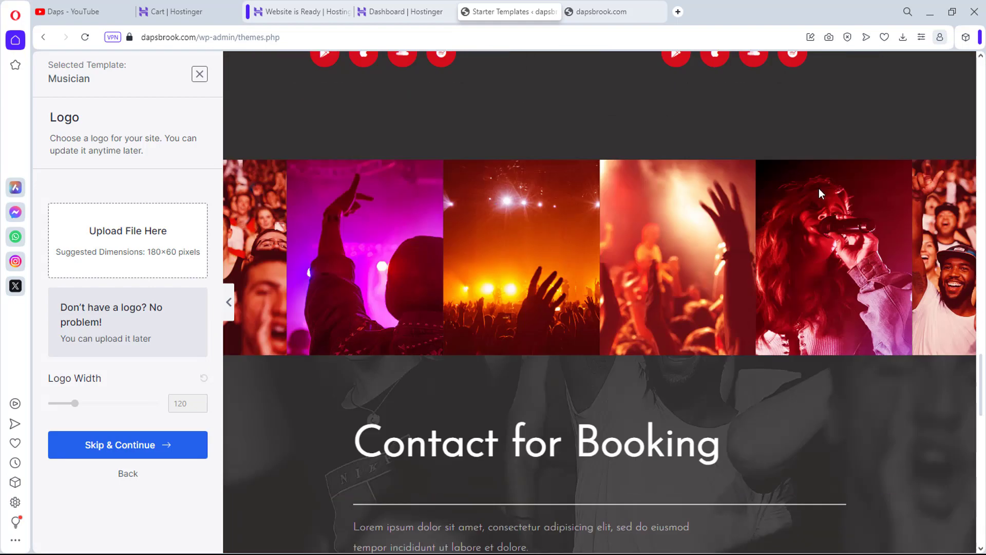
pyautogui.scroll(-6, 818, 193)
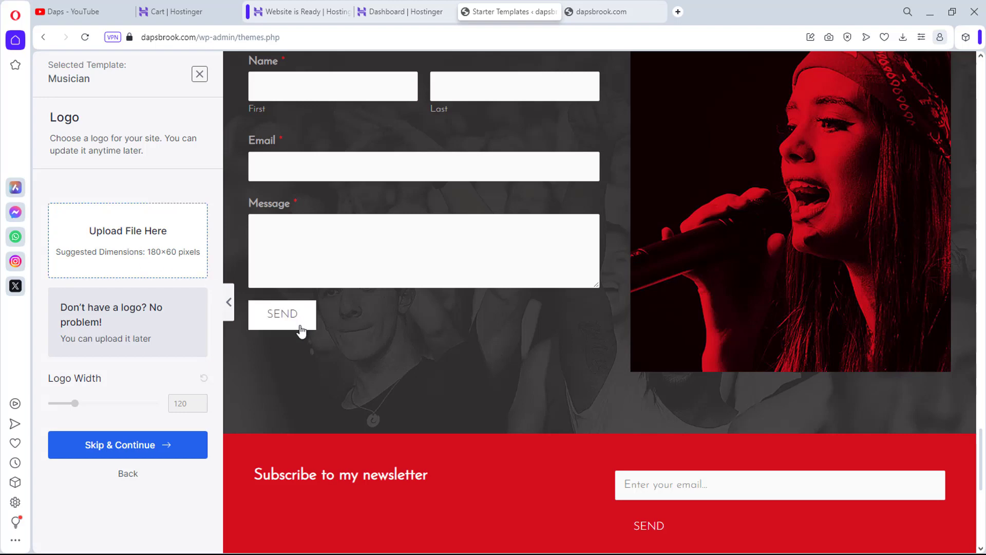
pyautogui.click(133, 446)
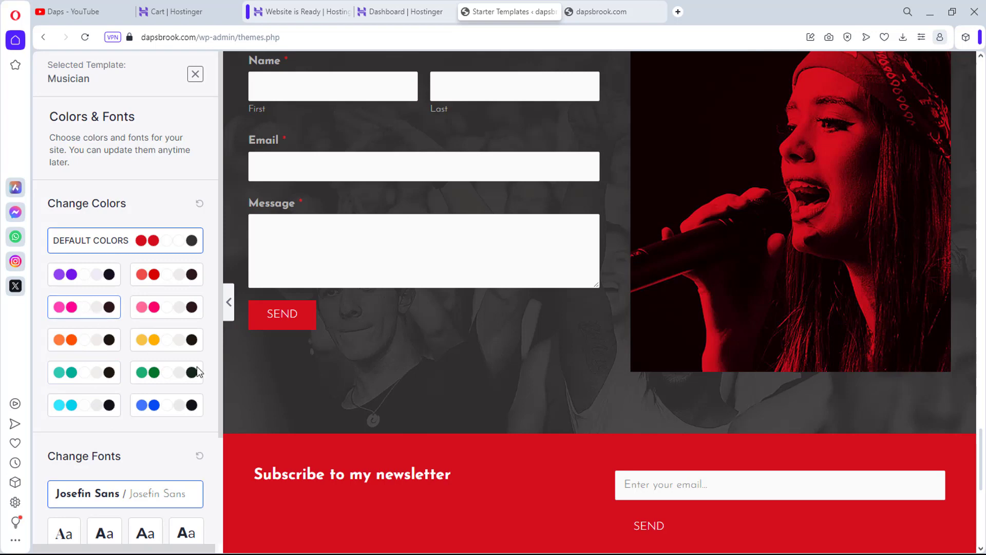
# Step: Keep the template's default colors and Josefin Sans fonts and continue to the final import form
pyautogui.scroll(-3, 97, 430)
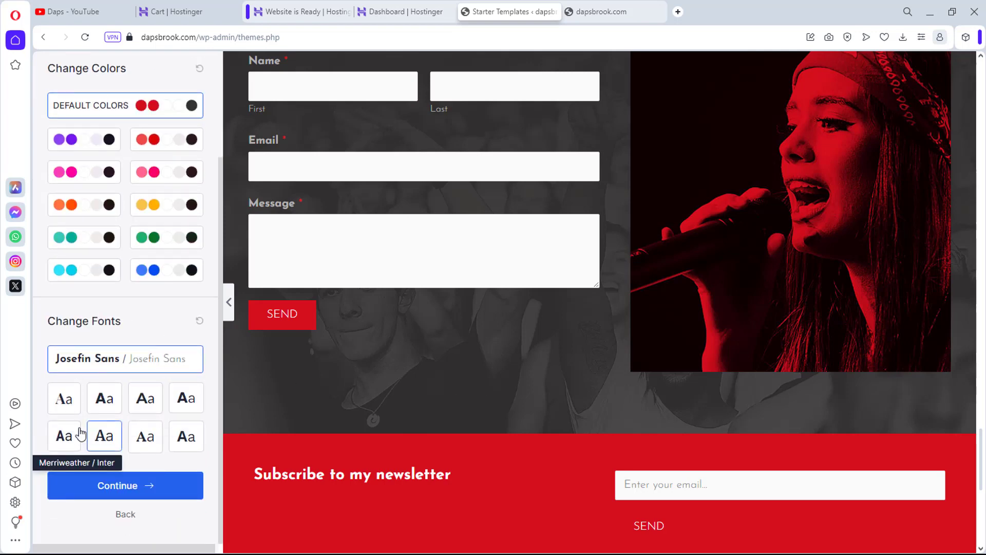
pyautogui.scroll(-3, 464, 365)
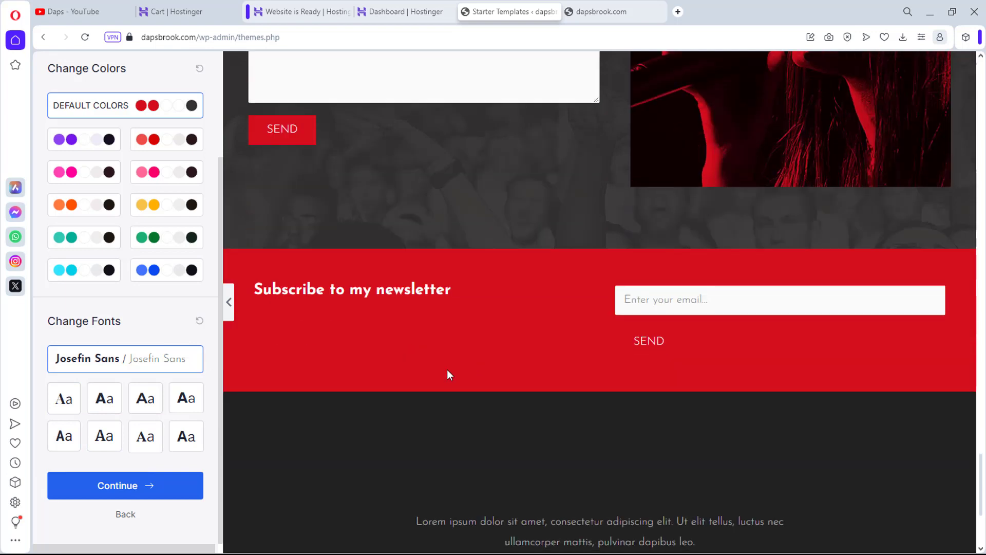
pyautogui.click(100, 486)
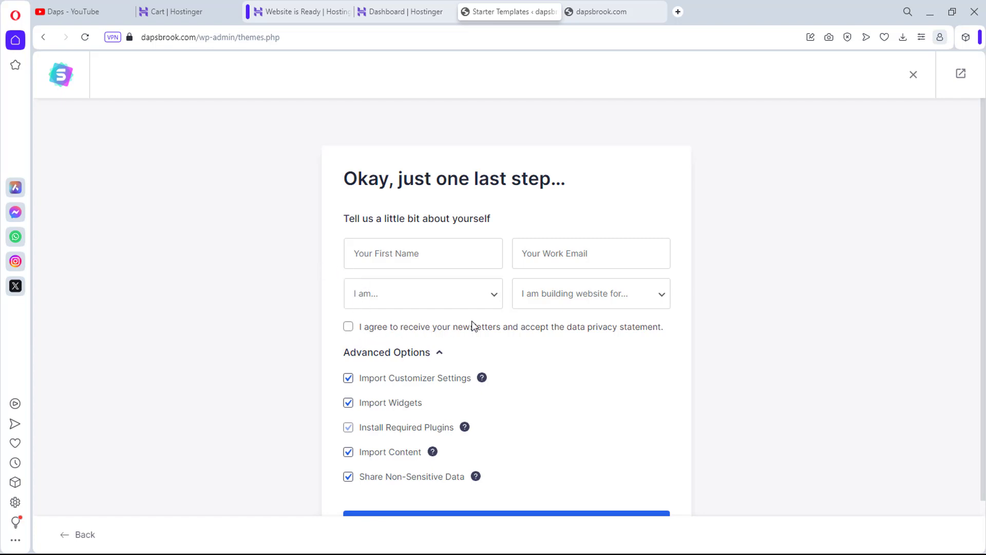
# Step: Submit the final form with the personal details left blank and all import options enabled to build the website
pyautogui.scroll(-1, 746, 288)
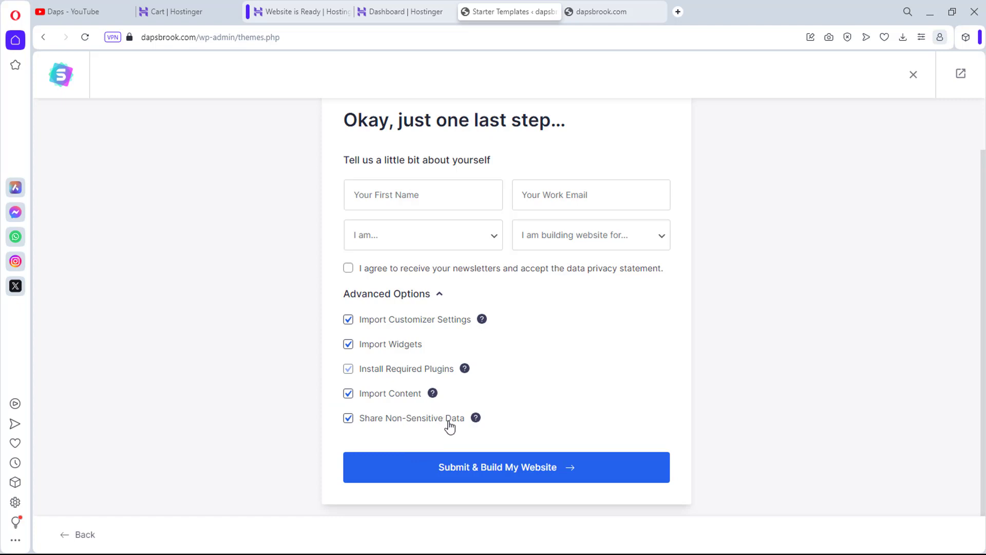
pyautogui.click(479, 472)
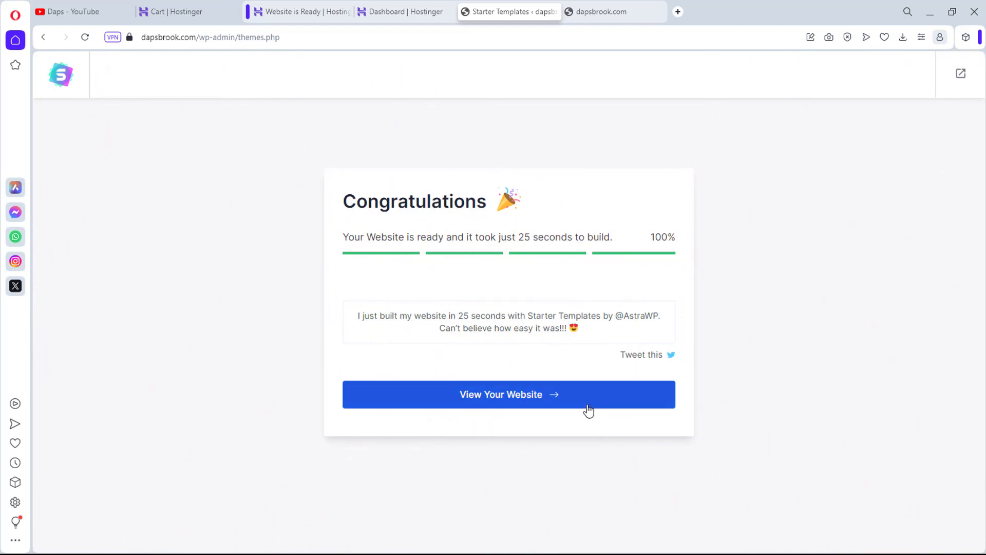
# Step: Look over the imported homepage on the live dapsbrook.com site, from the hero section through to the footer
pyautogui.click(618, 7)
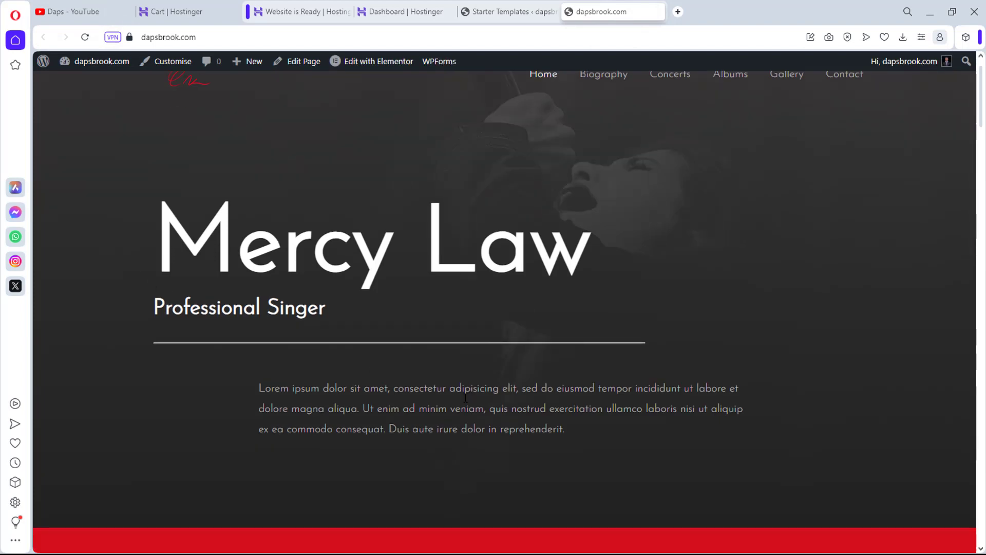
pyautogui.scroll(-10, 919, 301)
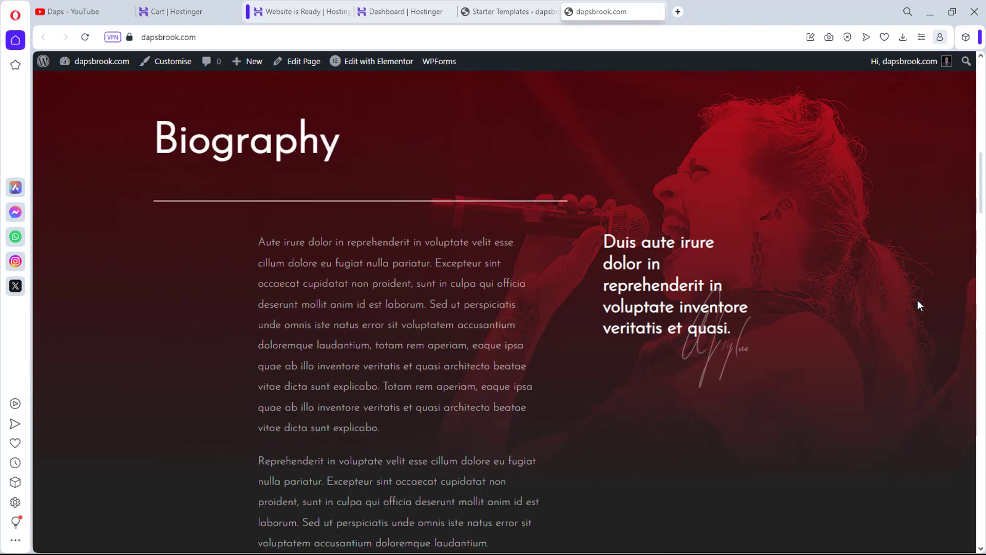
pyautogui.scroll(-6, 917, 301)
pyautogui.scroll(-15, 917, 301)
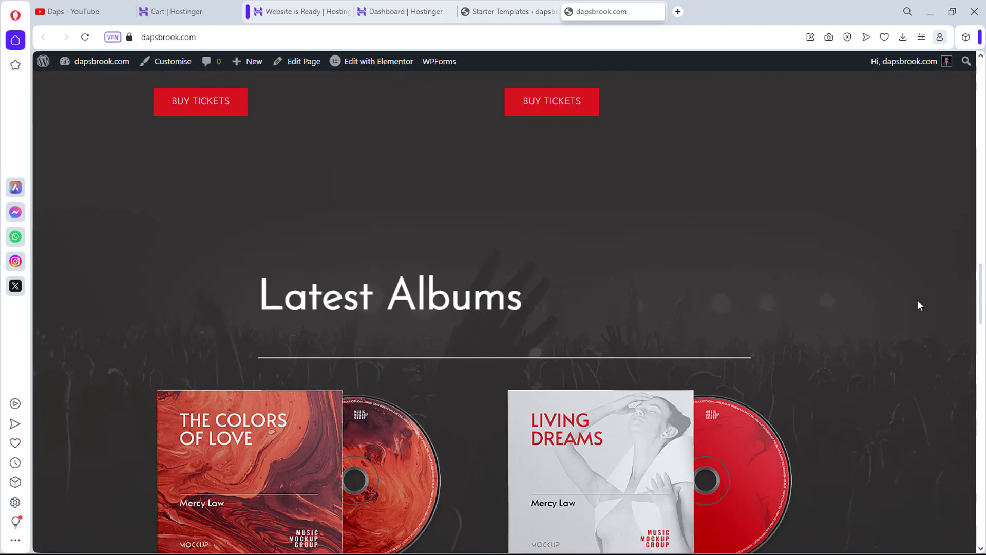
pyautogui.scroll(-15, 918, 301)
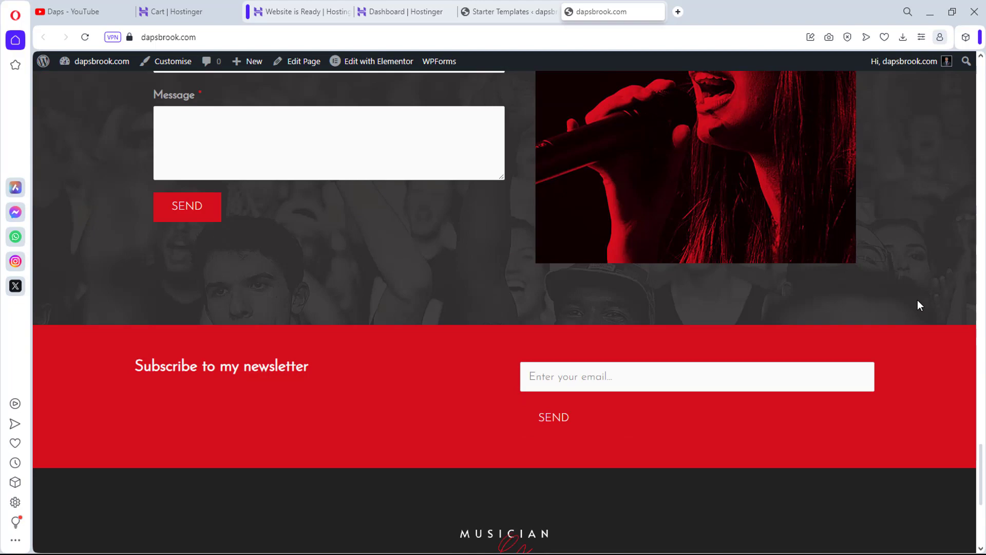
pyautogui.scroll(-5, 917, 300)
pyautogui.scroll(-1, 917, 306)
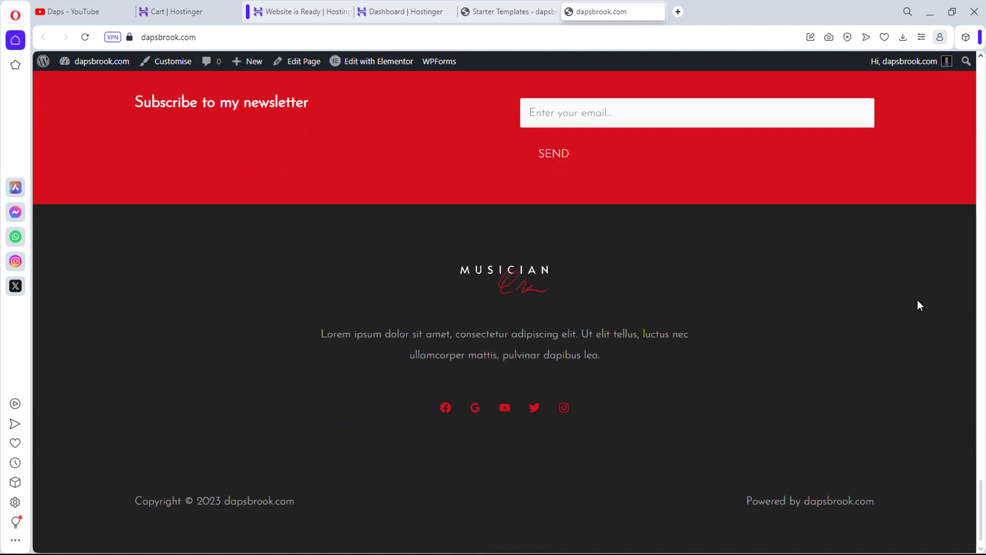
pyautogui.scroll(10, 919, 305)
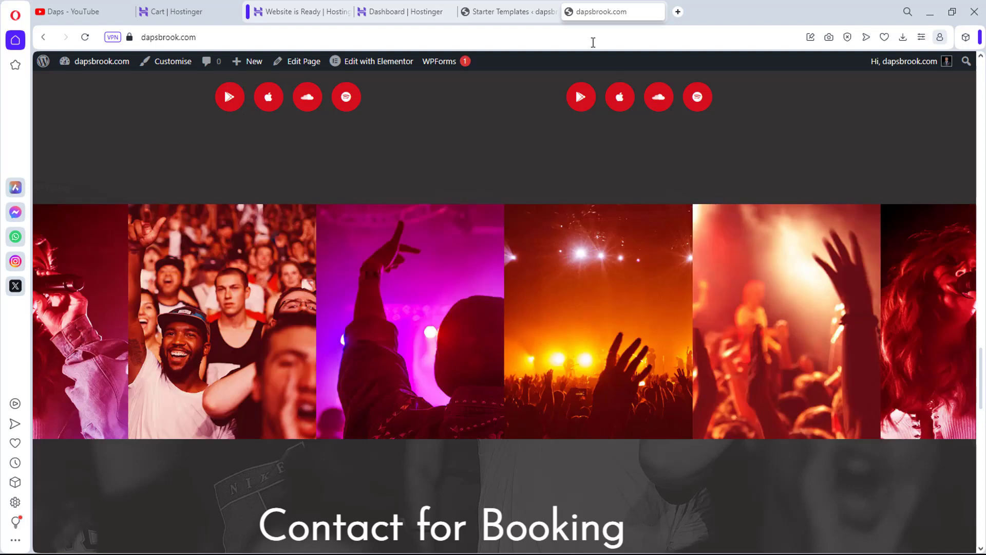
# Step: Exit the Starter Templates importer to the WordPress dashboard and open the theme Customiser from the Appearance options
pyautogui.click(508, 11)
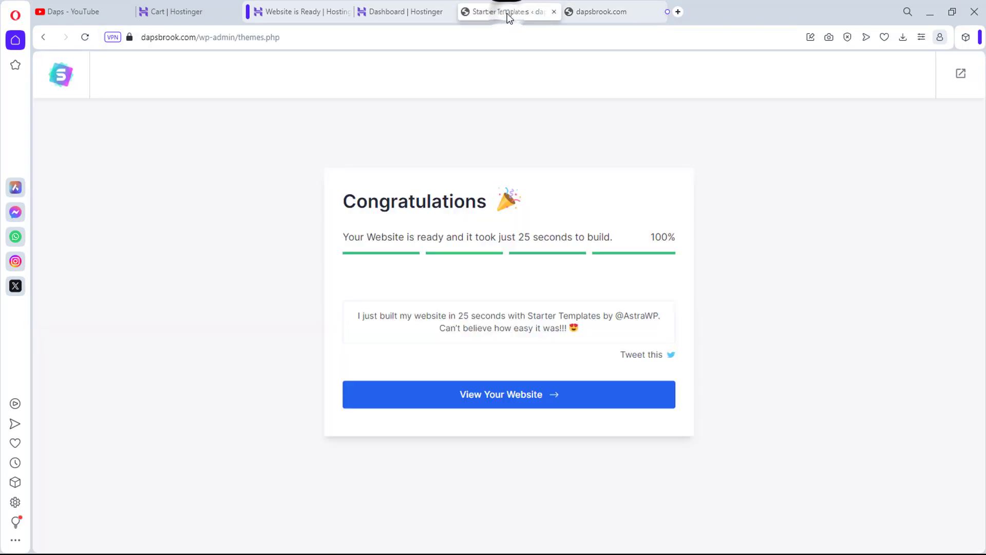
pyautogui.click(962, 75)
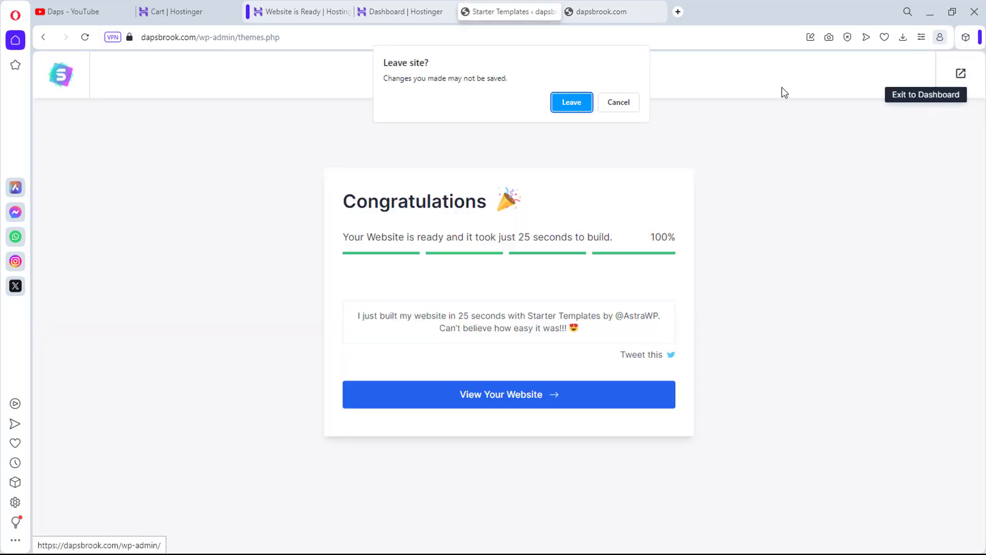
pyautogui.click(561, 105)
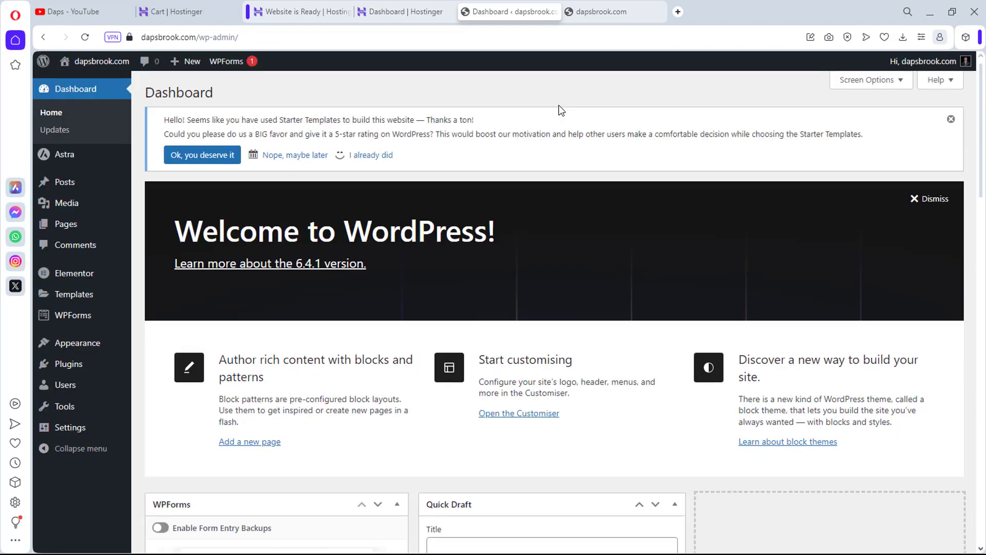
pyautogui.moveTo(78, 274)
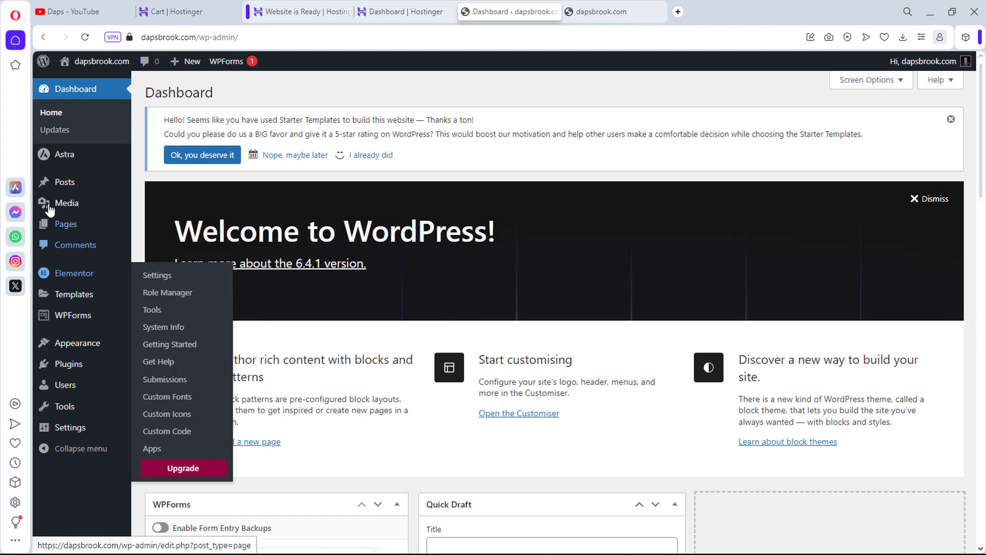
pyautogui.moveTo(54, 153)
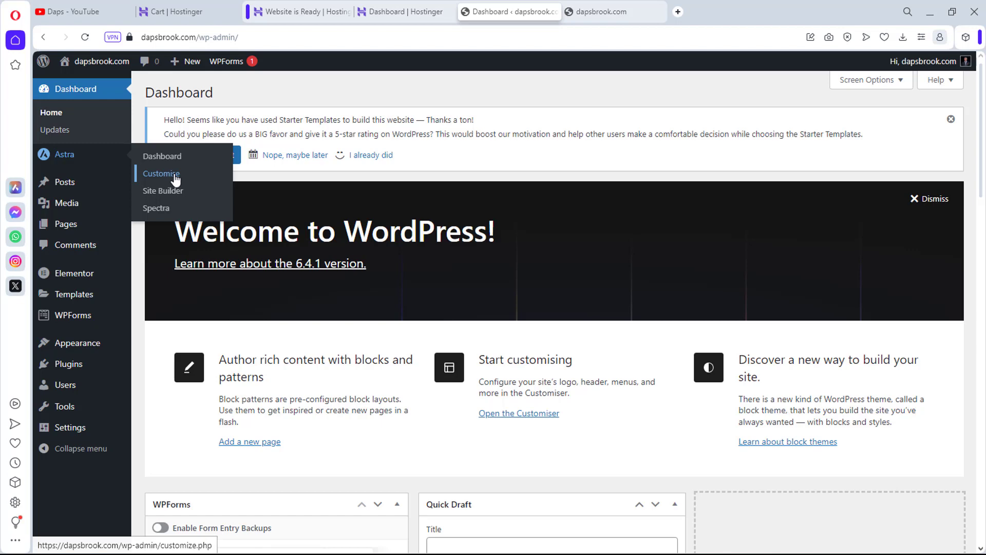
pyautogui.moveTo(79, 349)
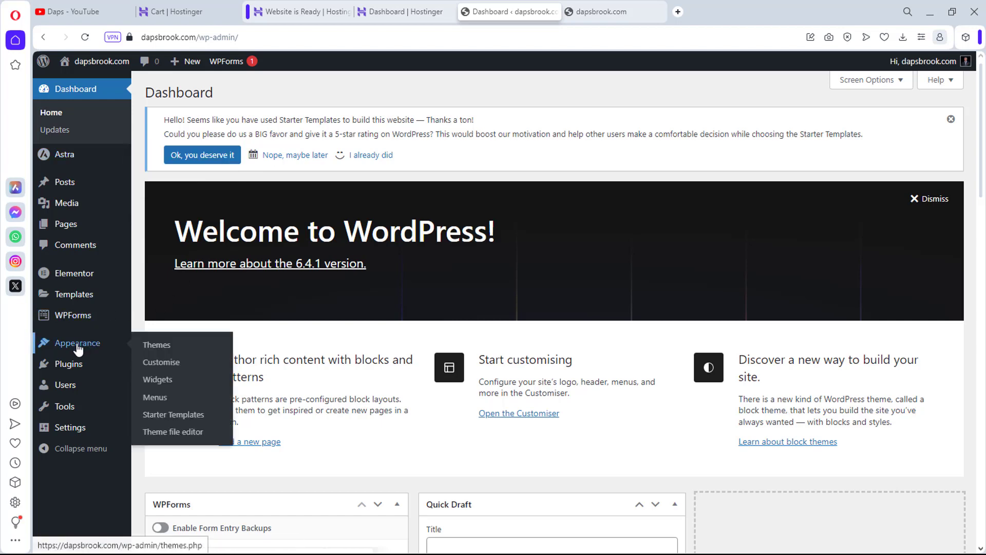
pyautogui.click(158, 366)
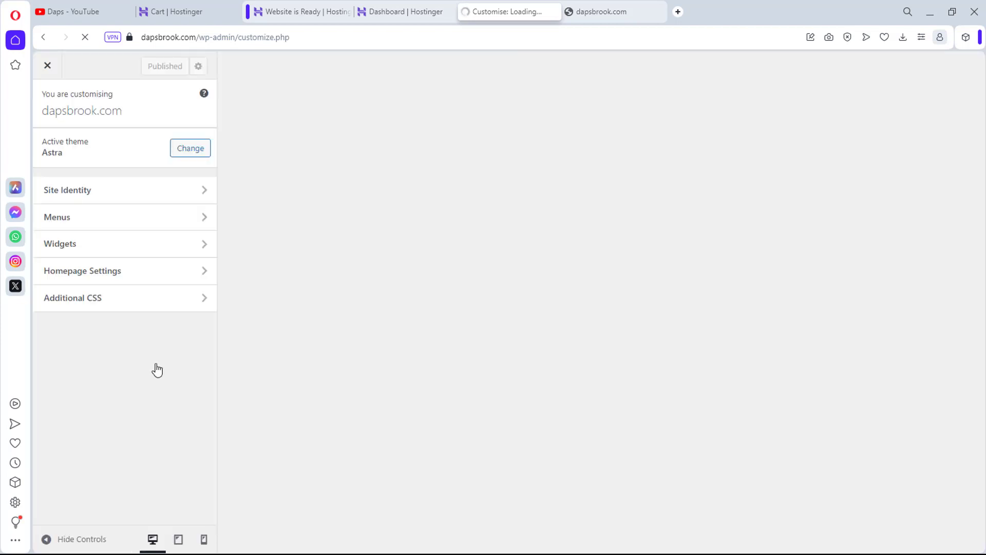
# Step: Return to the beginning of the live dapsbrook.com homepage and open it for editing with Elementor
pyautogui.click(621, 6)
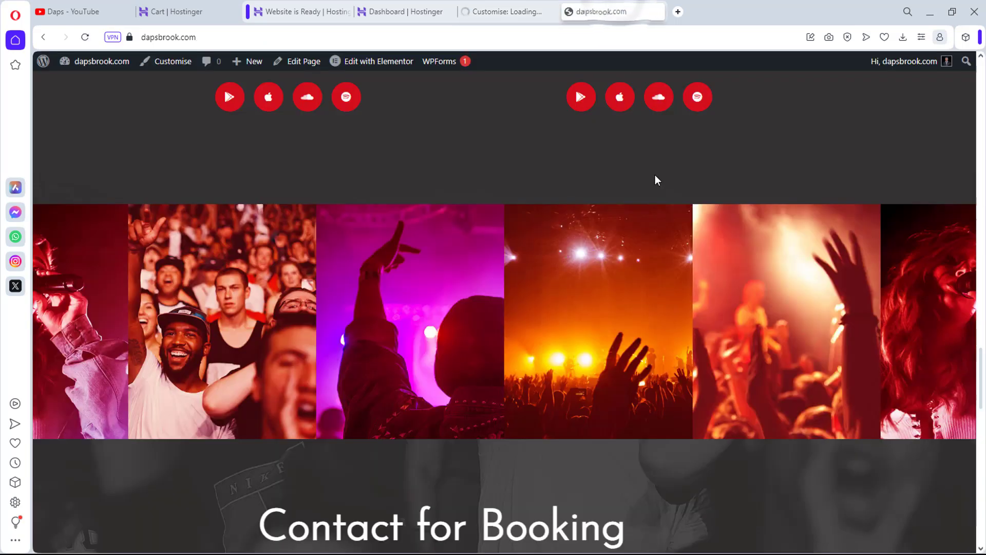
pyautogui.scroll(20, 550, 270)
pyautogui.scroll(15, 551, 270)
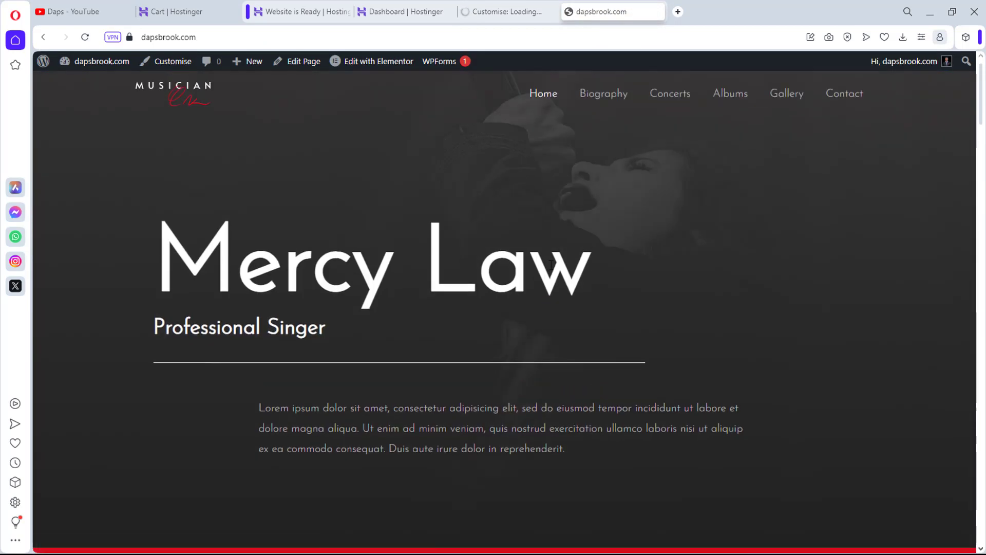
pyautogui.click(379, 62)
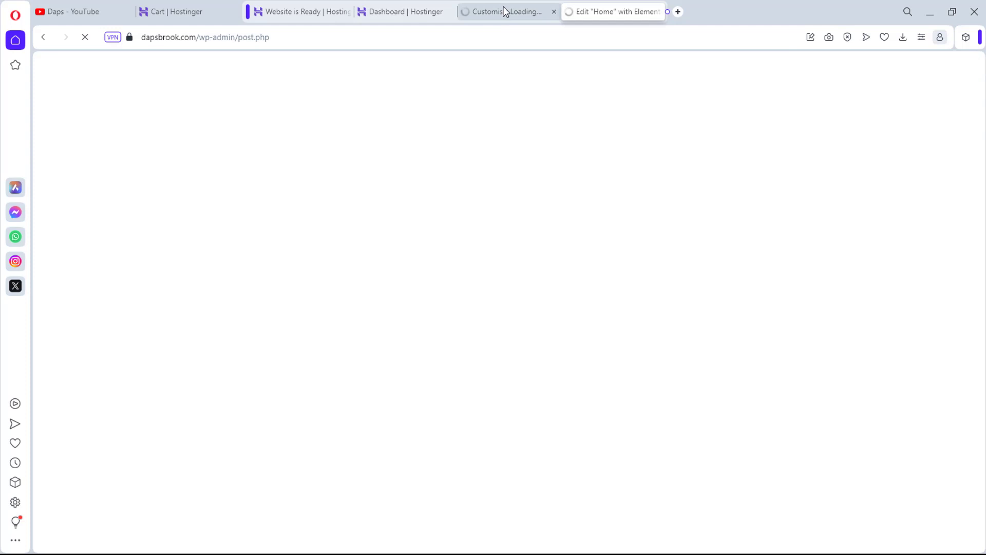
# Step: Enable Scroll to Top in the Customiser's Global settings and return to the main Customiser options
pyautogui.click(503, 9)
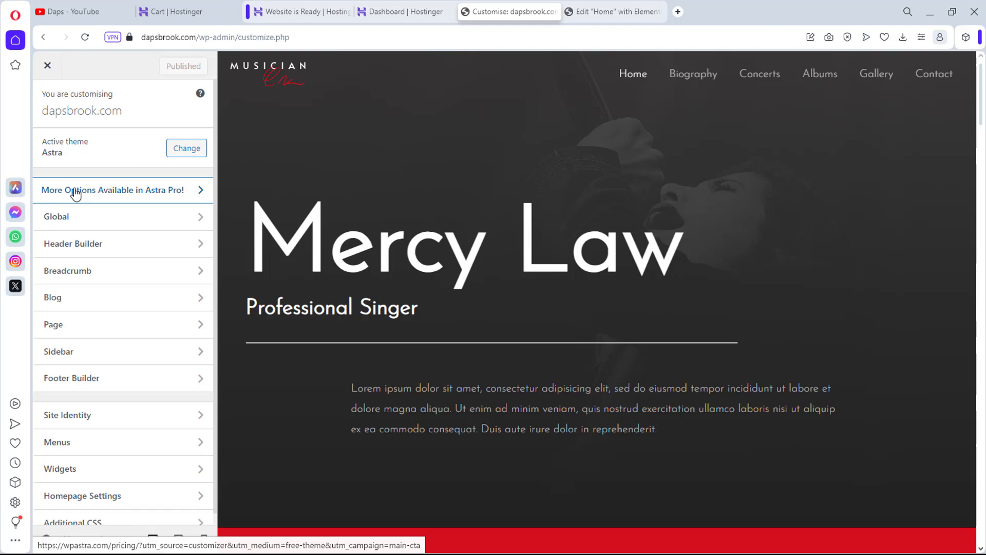
pyautogui.click(104, 226)
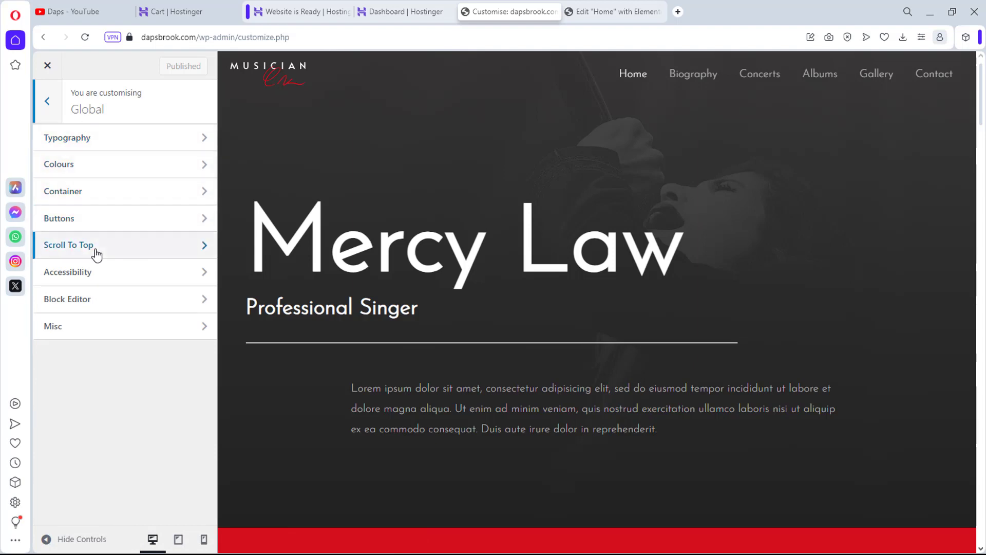
pyautogui.scroll(-5, 871, 496)
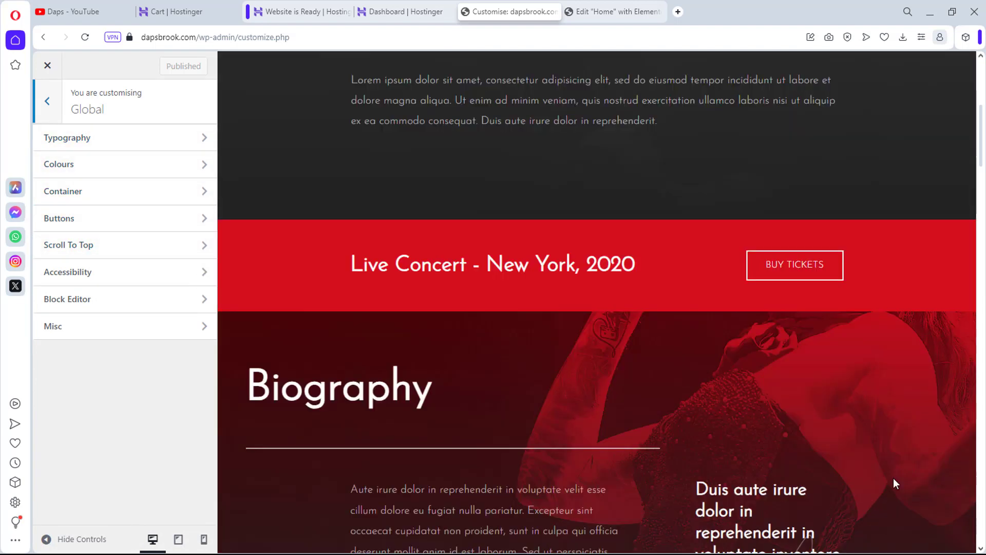
pyautogui.click(102, 248)
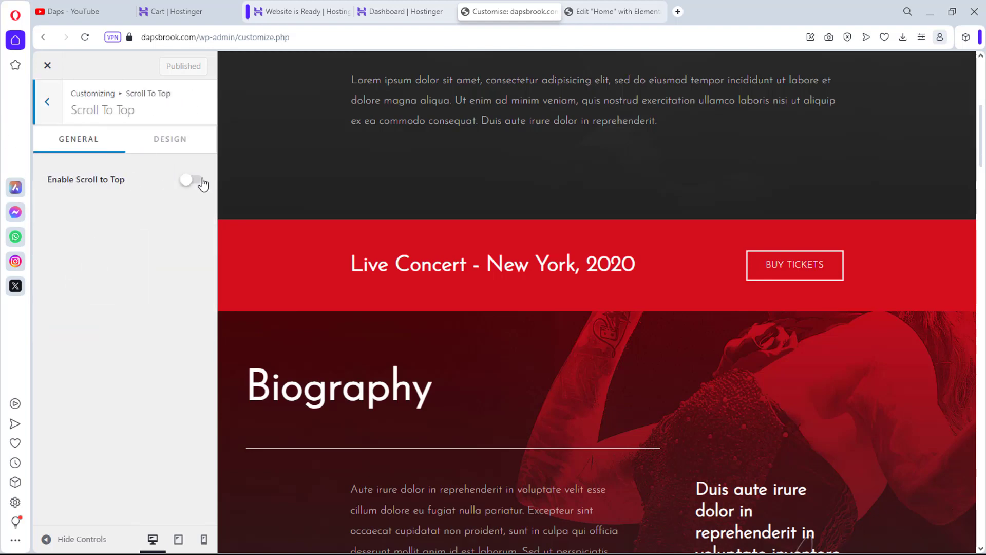
pyautogui.click(201, 183)
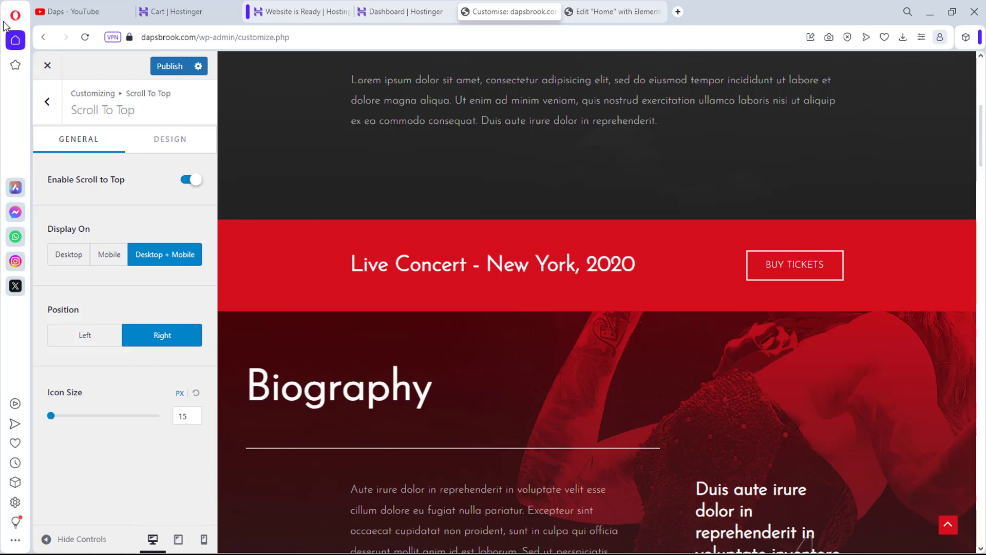
pyautogui.click(45, 102)
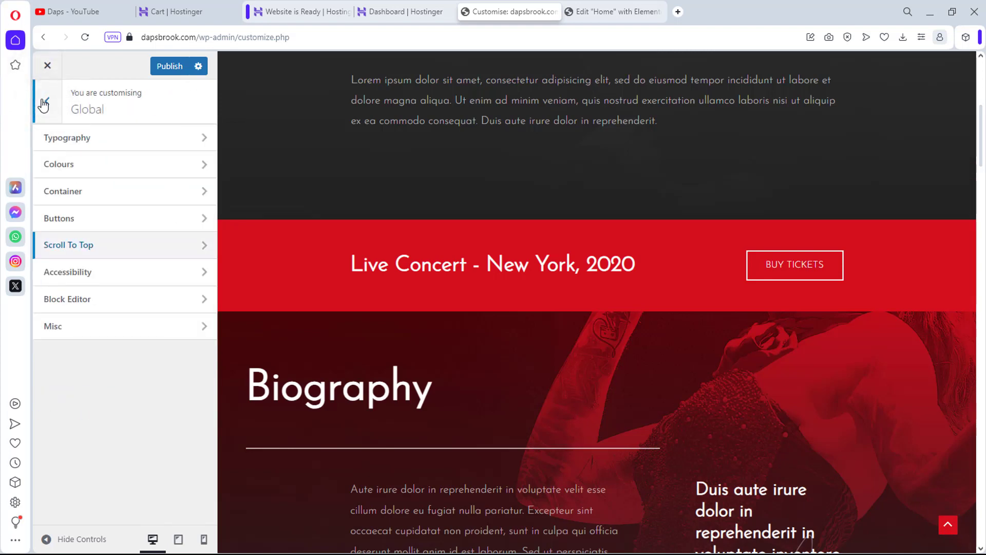
pyautogui.click(43, 104)
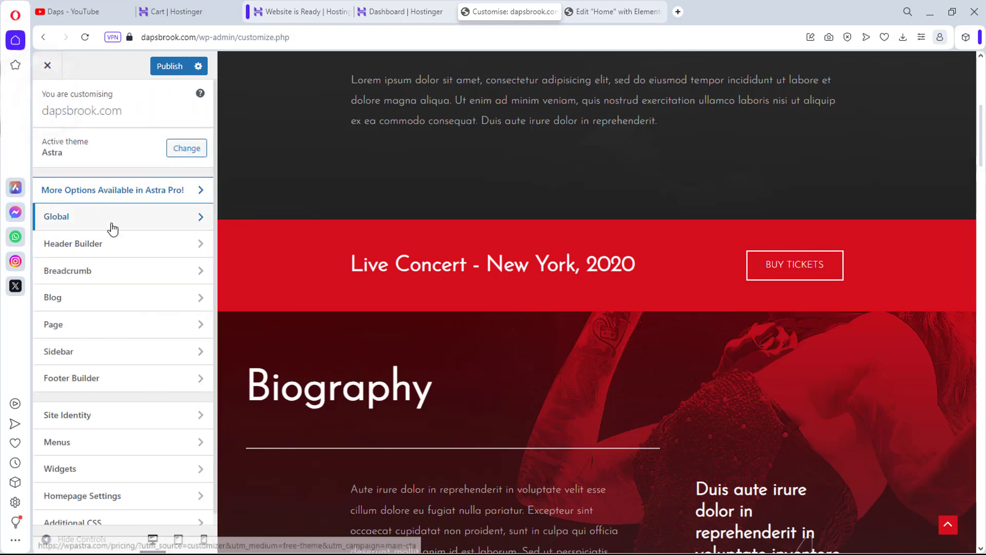
# Step: Try the Site Title & Logo element in the centre of the primary header row, and restore its original placement
pyautogui.click(110, 249)
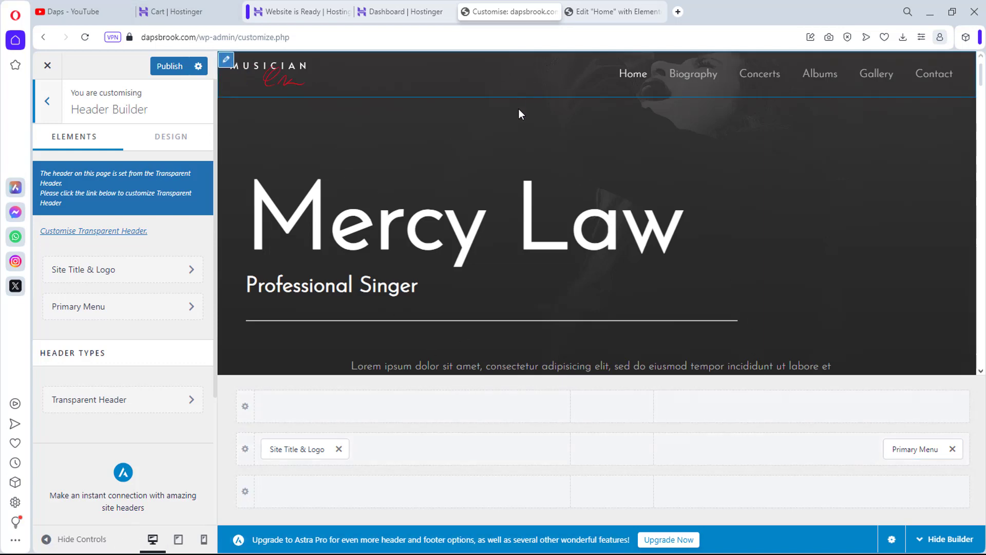
pyautogui.moveTo(286, 447); pyautogui.dragTo(582, 464)
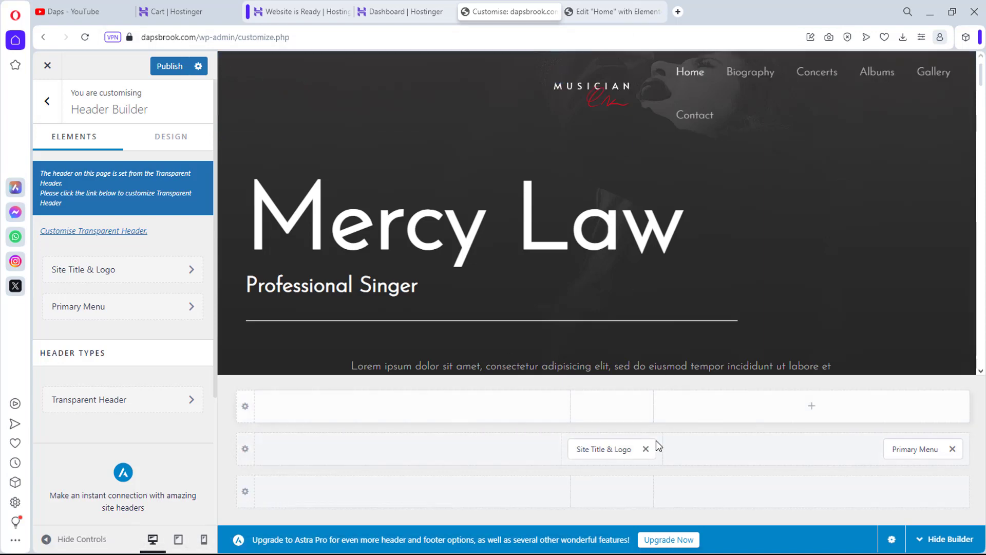
pyautogui.moveTo(621, 449); pyautogui.dragTo(471, 466)
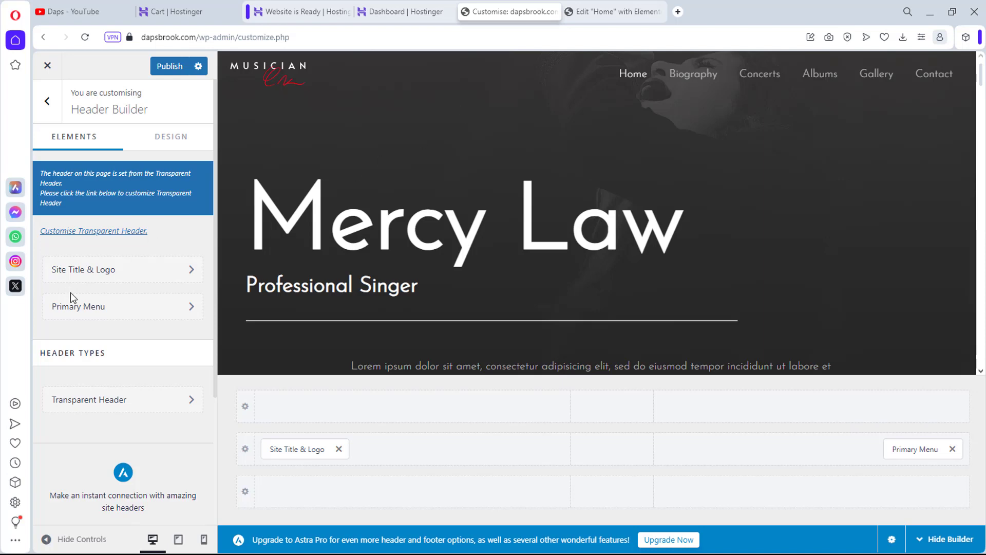
pyautogui.click(49, 102)
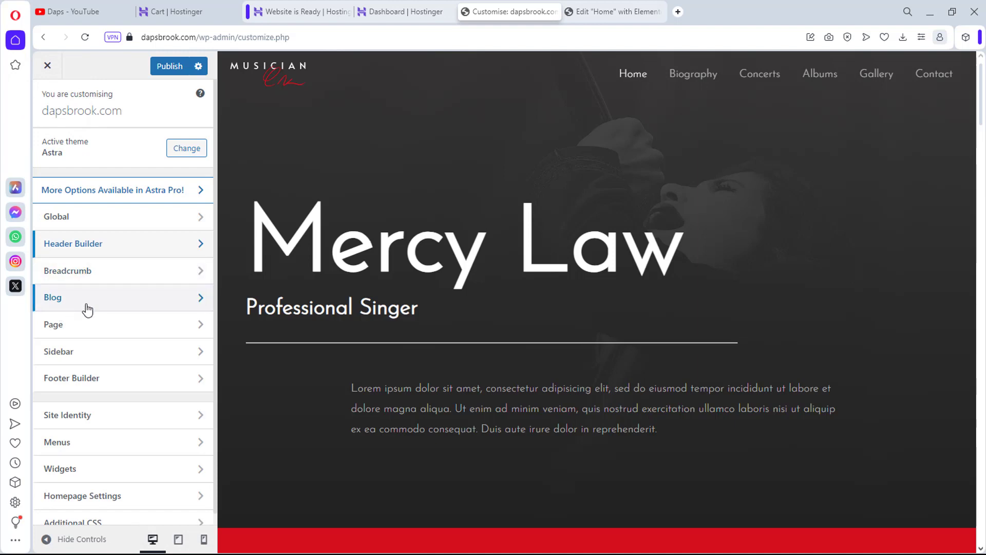
# Step: Examine the editing options for the placeholder paragraph and Musician logo image in Footer Builder Widget 2
pyautogui.click(90, 379)
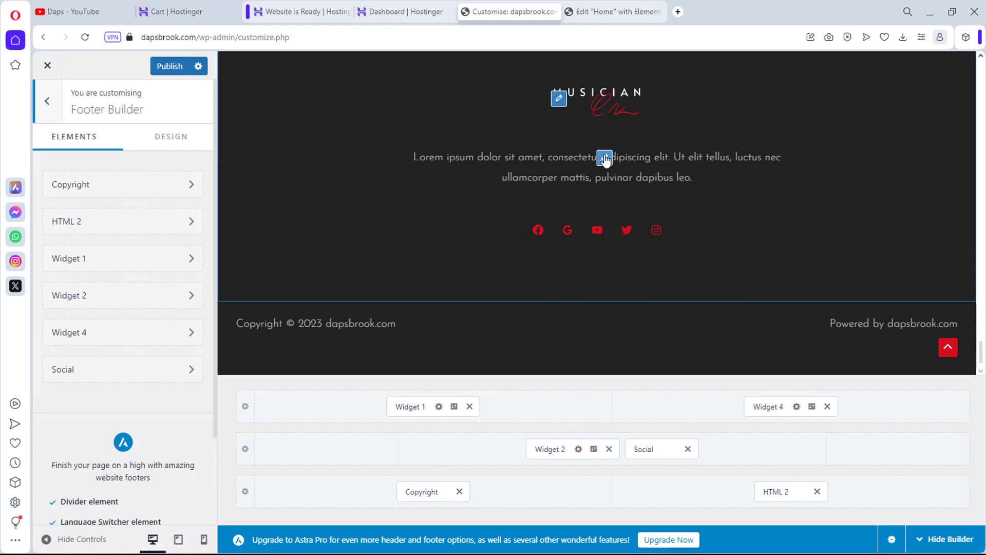
pyautogui.click(605, 158)
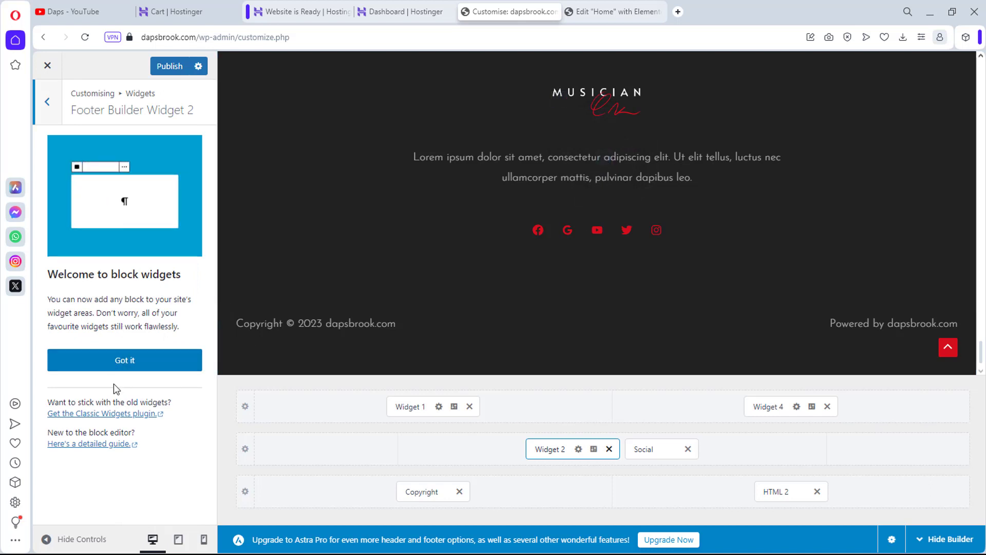
pyautogui.click(116, 362)
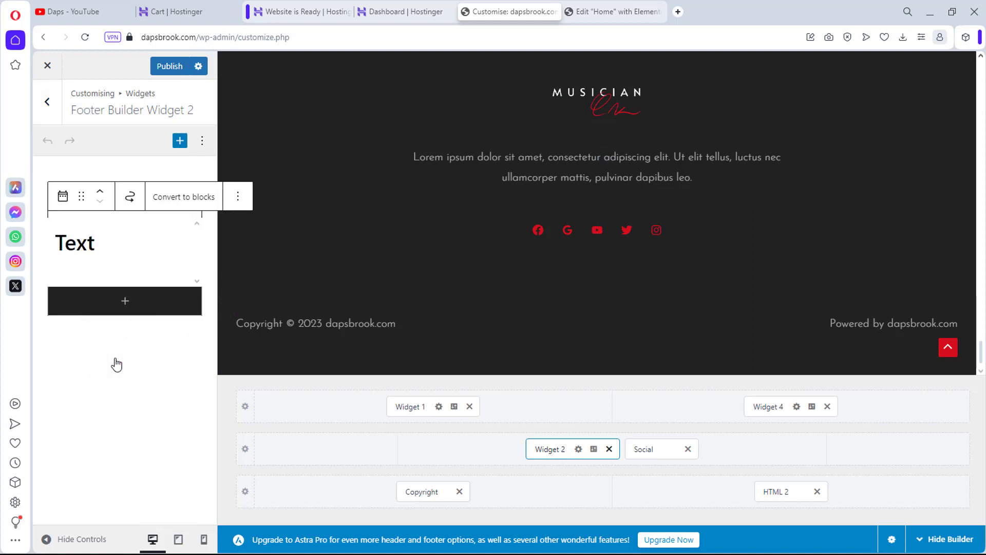
pyautogui.click(84, 235)
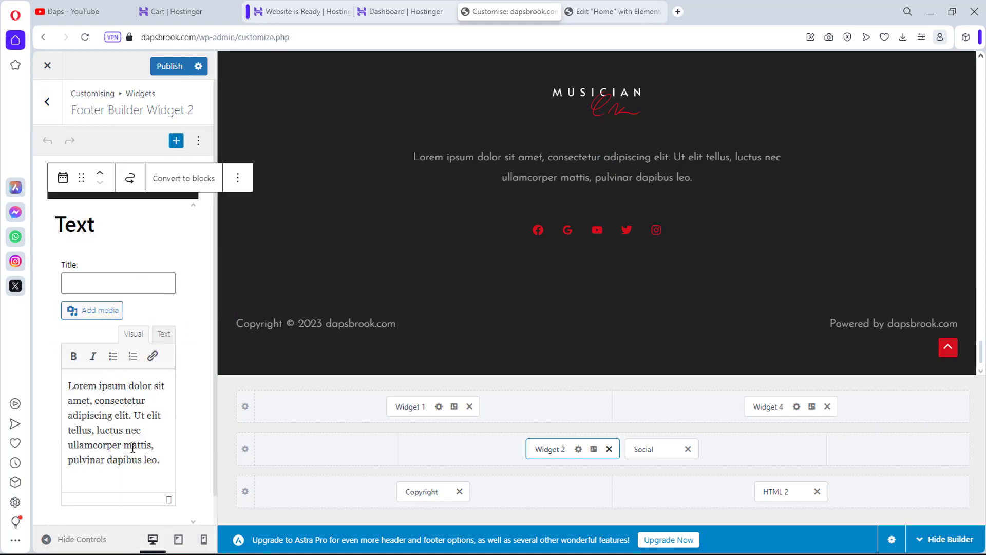
pyautogui.moveTo(160, 476); pyautogui.dragTo(77, 406)
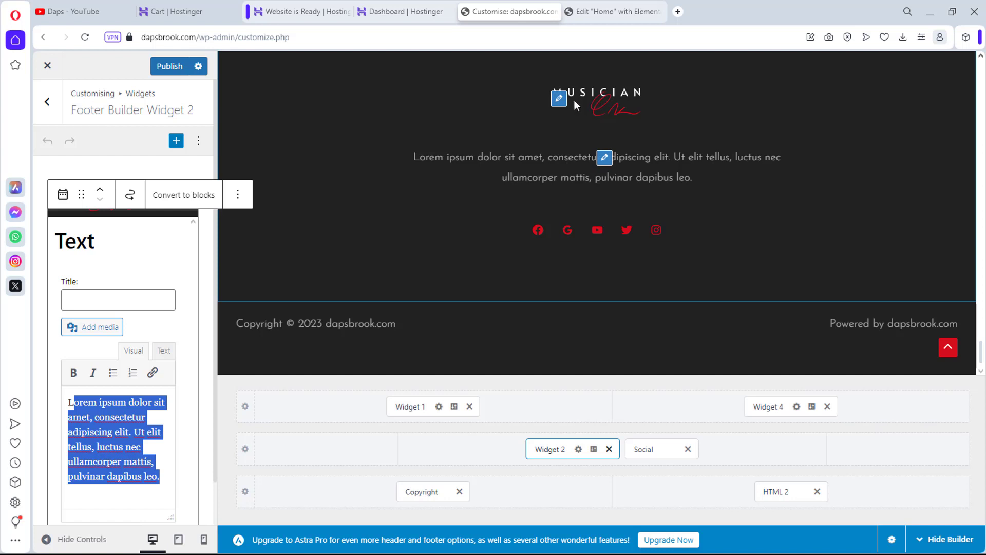
pyautogui.click(560, 99)
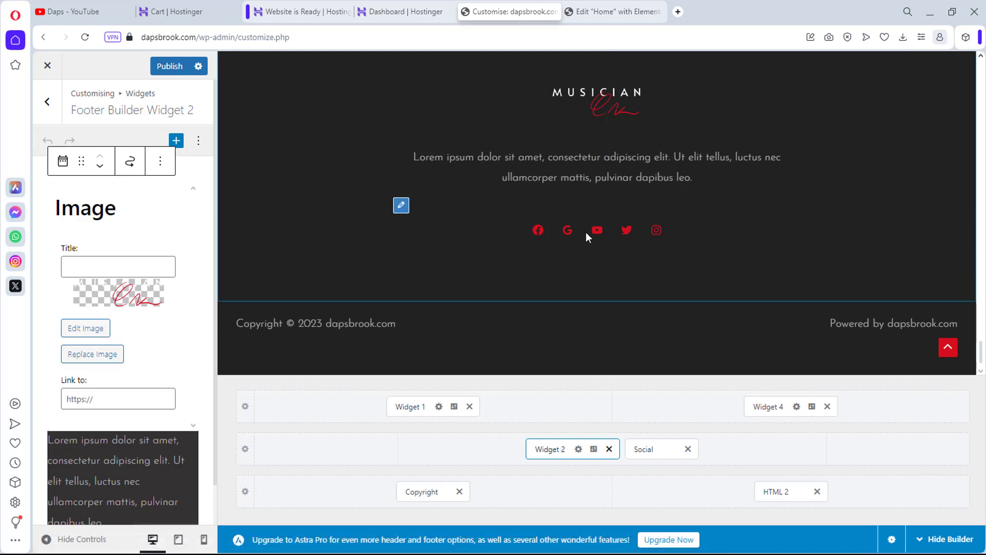
# Step: View the Facebook icon's link settings in the footer's Social Icons and remove the YouTube icon from the list
pyautogui.click(401, 205)
pyautogui.click(619, 241)
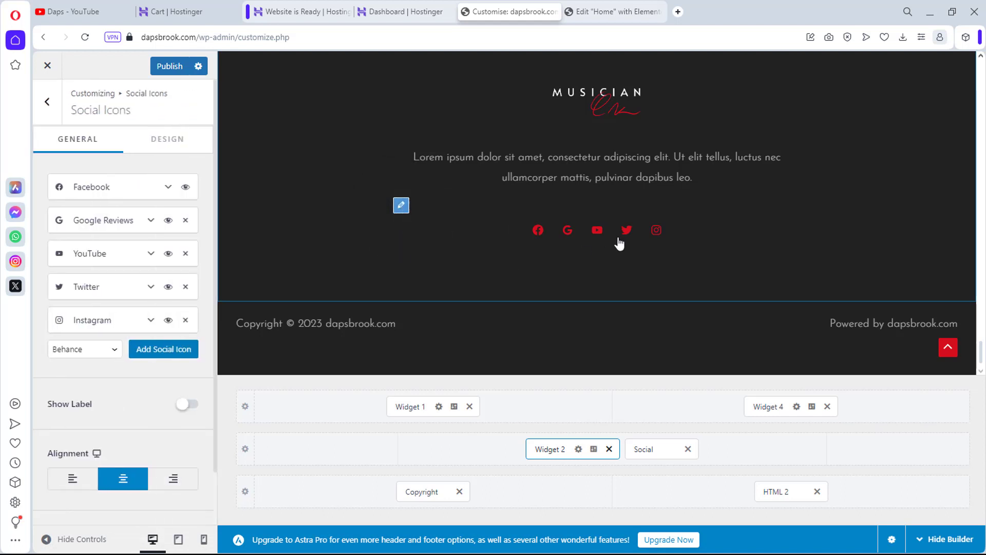
pyautogui.click(111, 188)
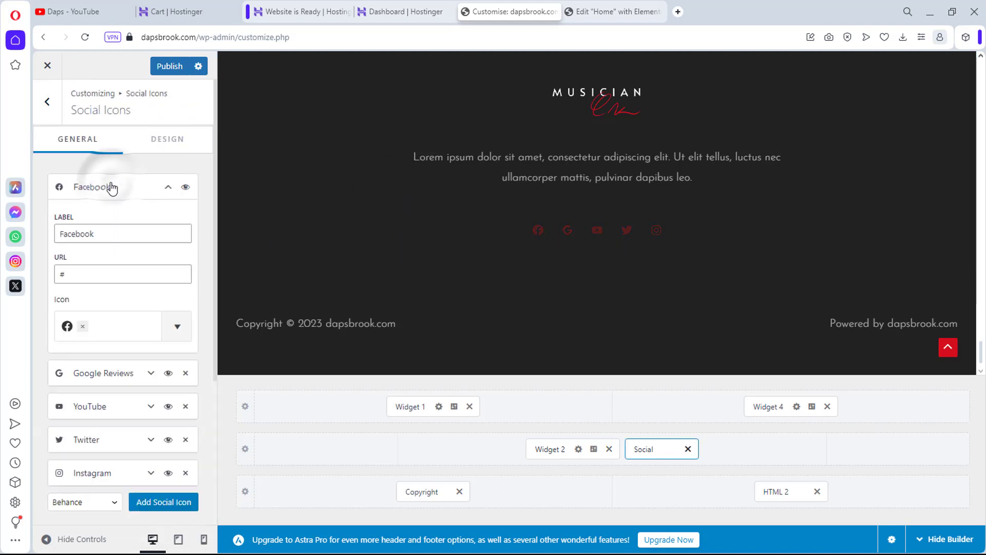
pyautogui.click(75, 275)
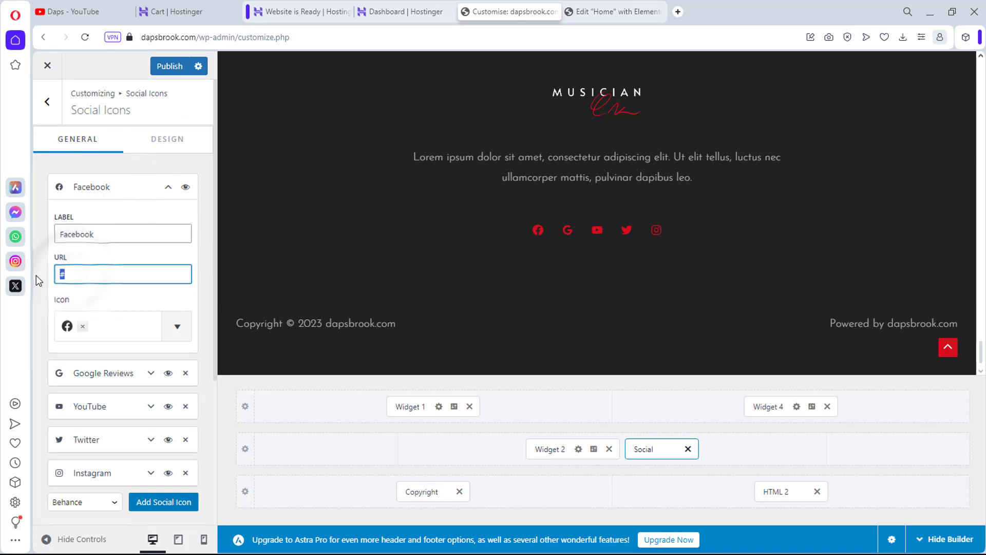
pyautogui.click(99, 190)
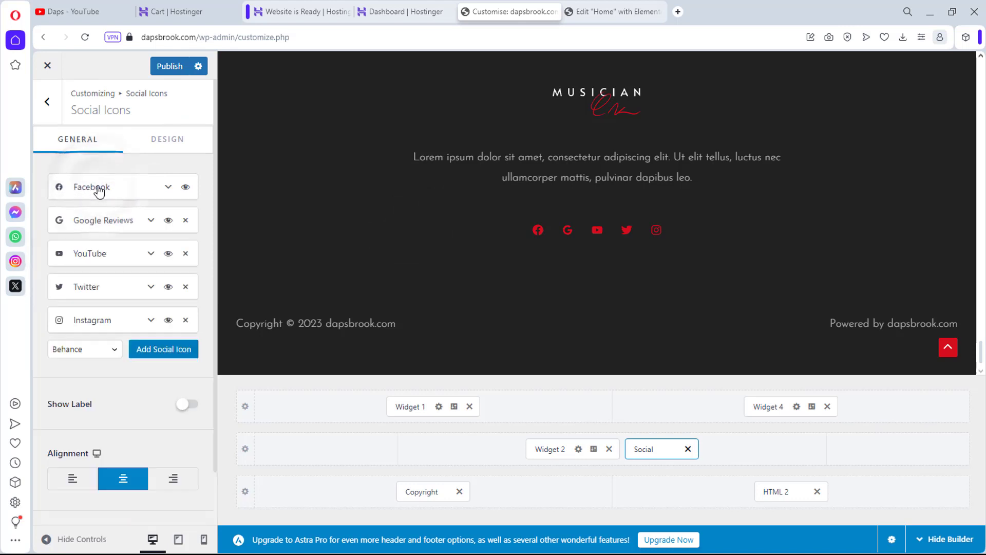
pyautogui.click(185, 253)
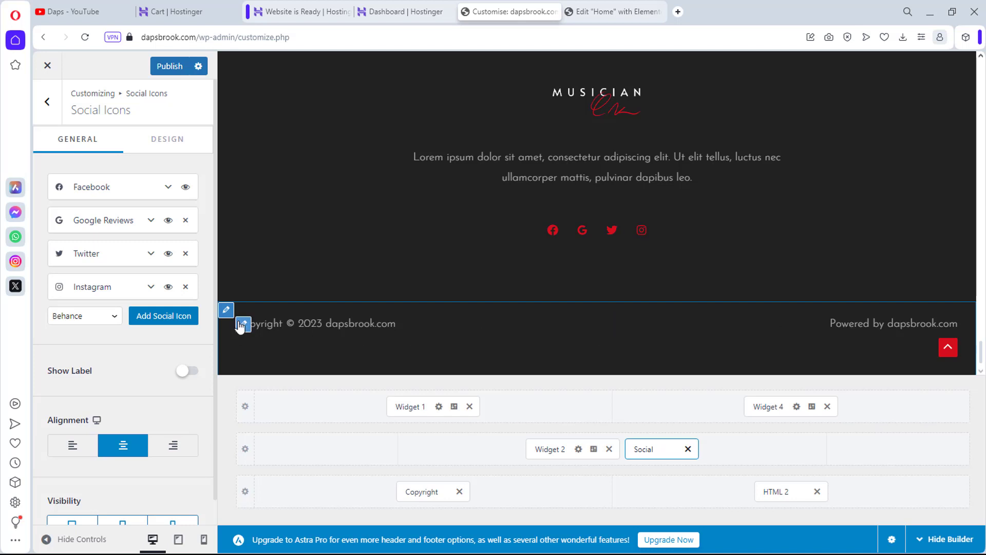
# Step: View the footer's Copyright text and replace the "Powered by" text in HTML 2 with "Dsigned By Daps"
pyautogui.click(244, 326)
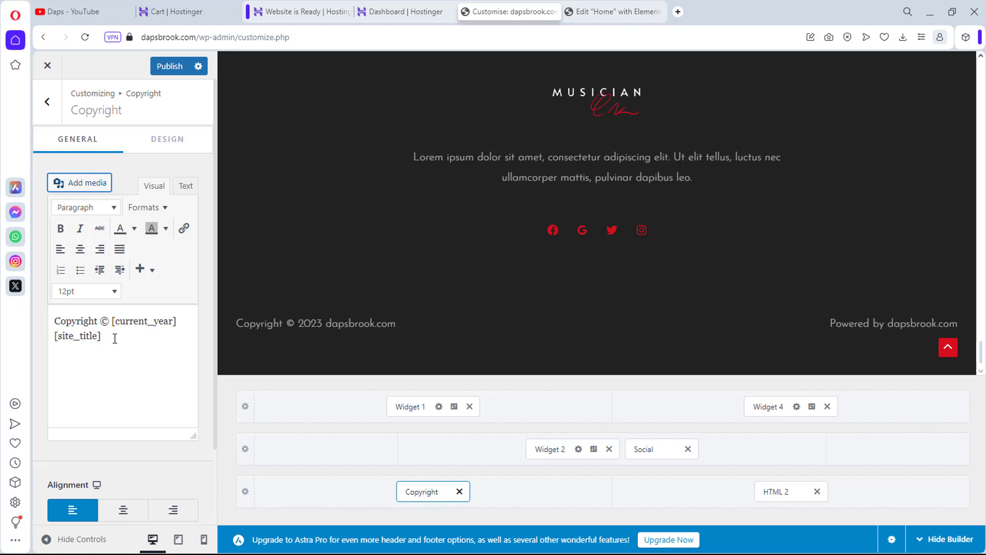
pyautogui.click(856, 327)
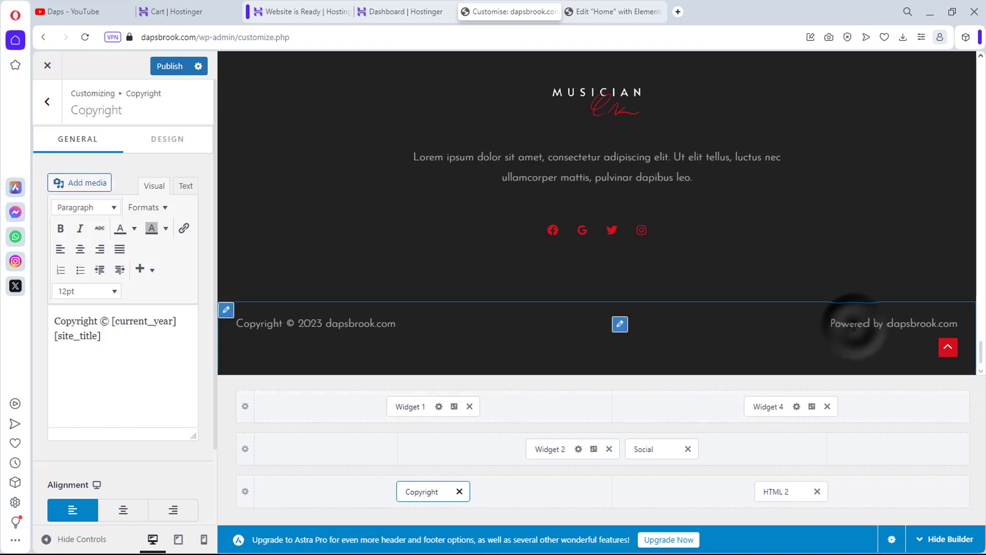
pyautogui.click(617, 328)
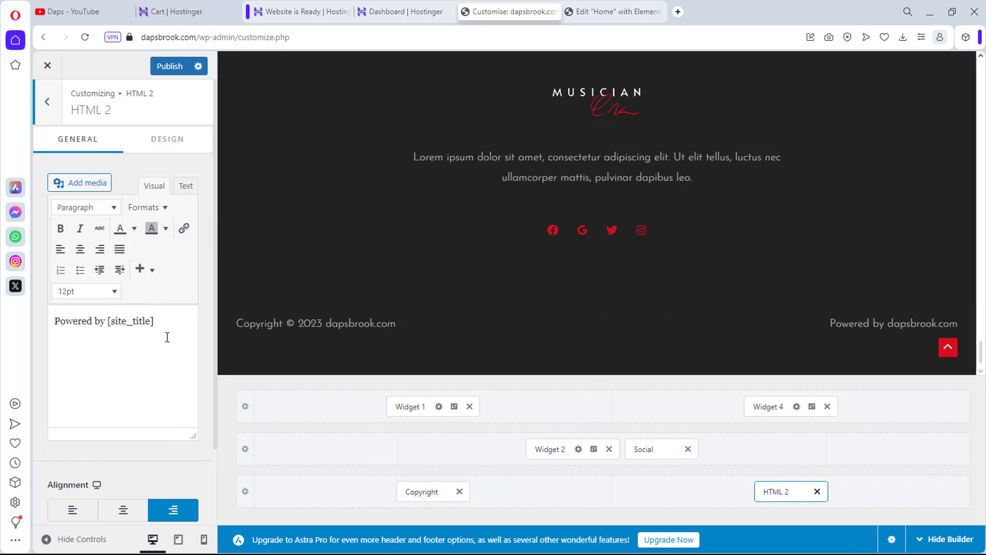
pyautogui.moveTo(154, 323); pyautogui.dragTo(50, 326)
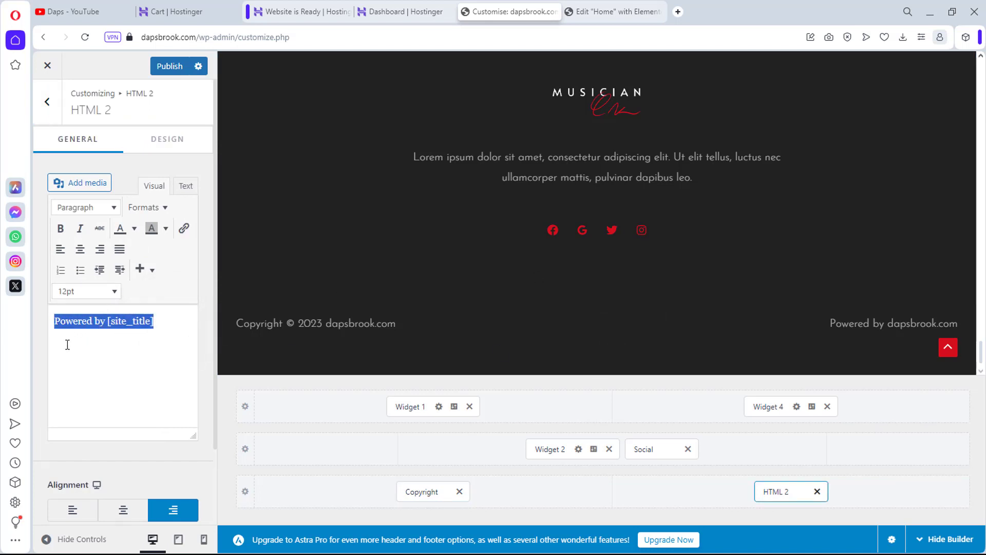
pyautogui.write('Dsigned By Daps')
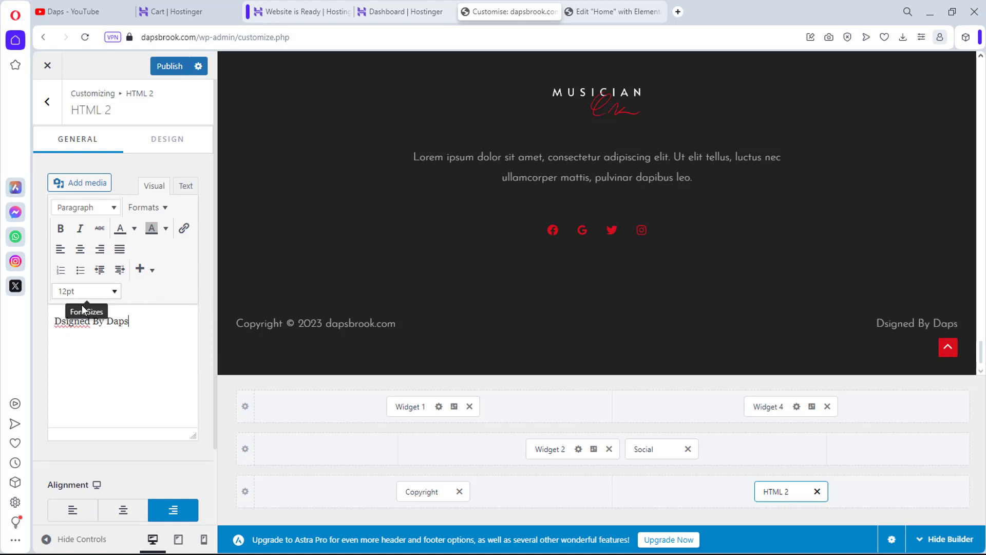
# Step: Link the word "Daps" in the HTML 2 footer text to the dapsdiary.com website
pyautogui.doubleClick(124, 321)
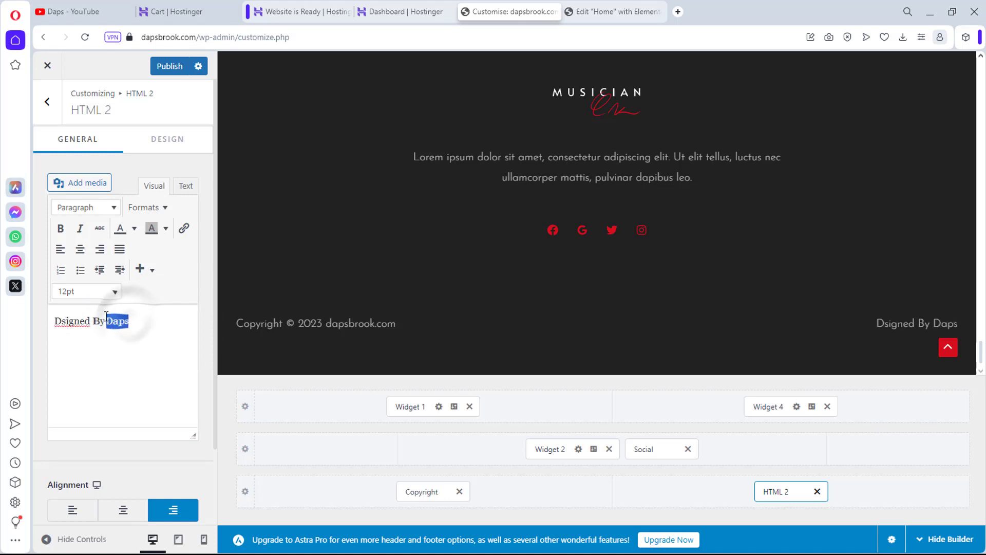
pyautogui.click(183, 228)
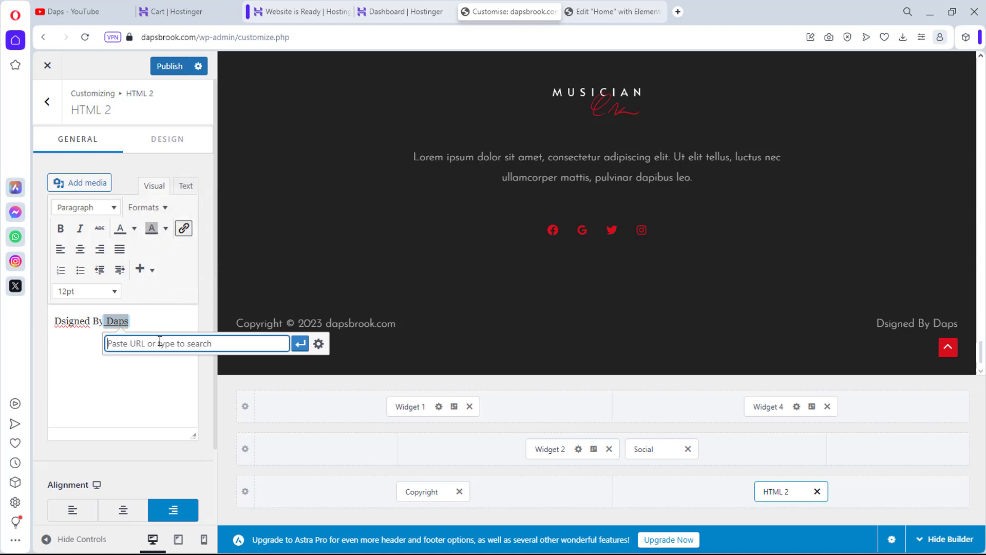
pyautogui.write('https://dapsdiary.com')
pyautogui.click(300, 344)
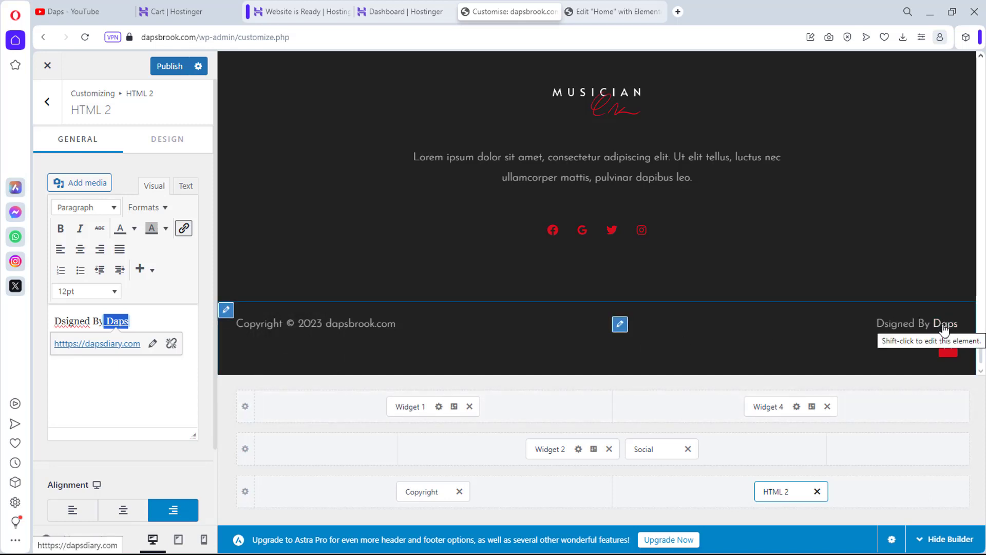
# Step: View the newsletter row's Above Footer settings, publish the Customiser changes and return to the WordPress dashboard
pyautogui.scroll(5, 630, 269)
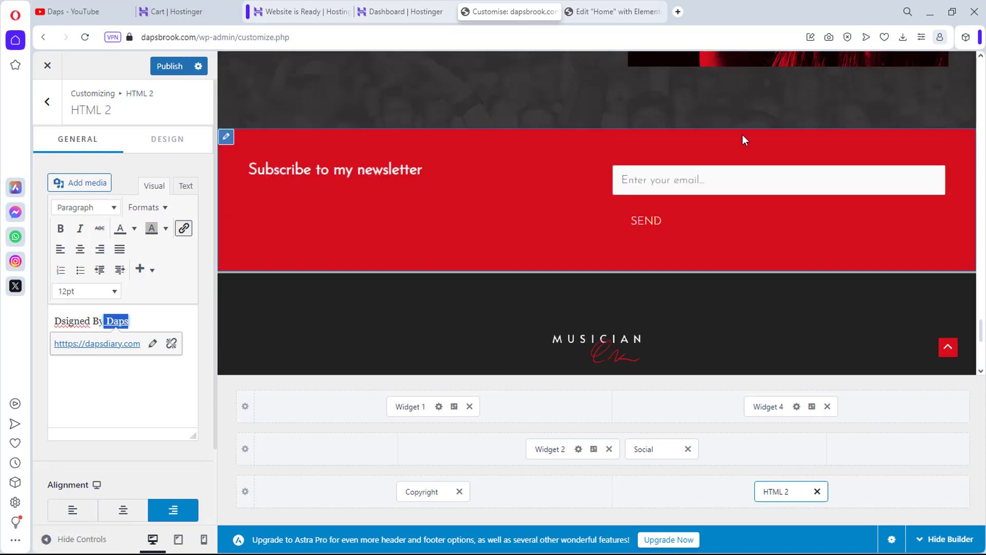
pyautogui.click(227, 138)
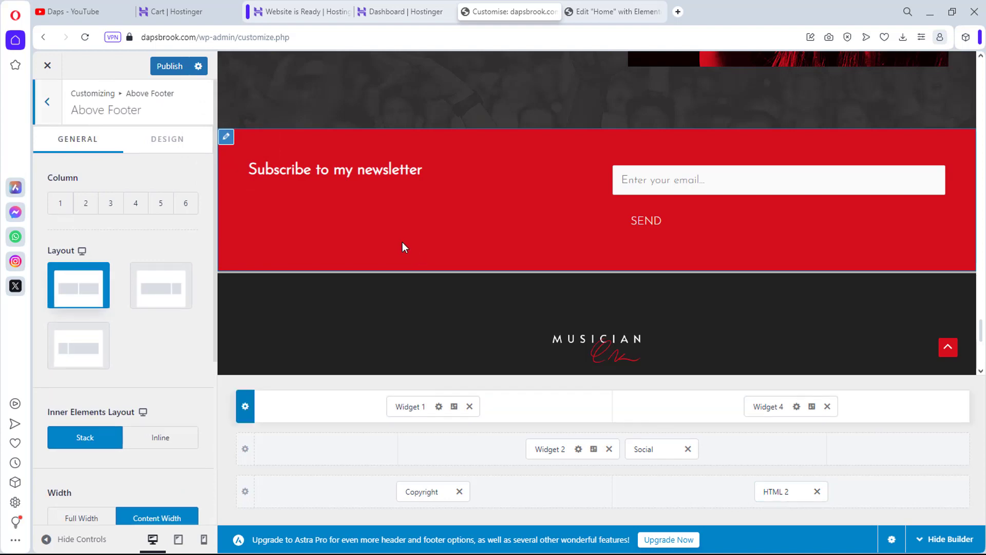
pyautogui.scroll(5, 637, 240)
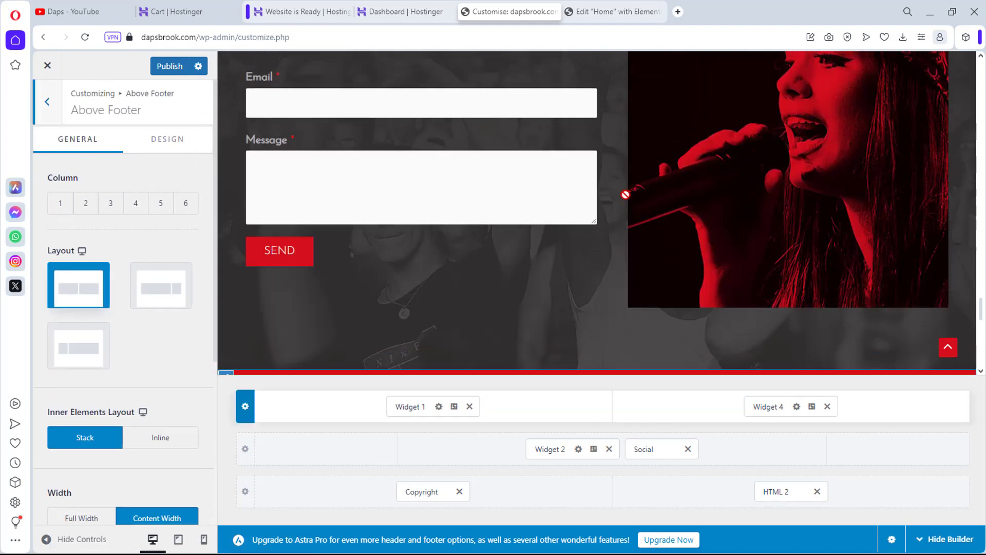
pyautogui.click(167, 69)
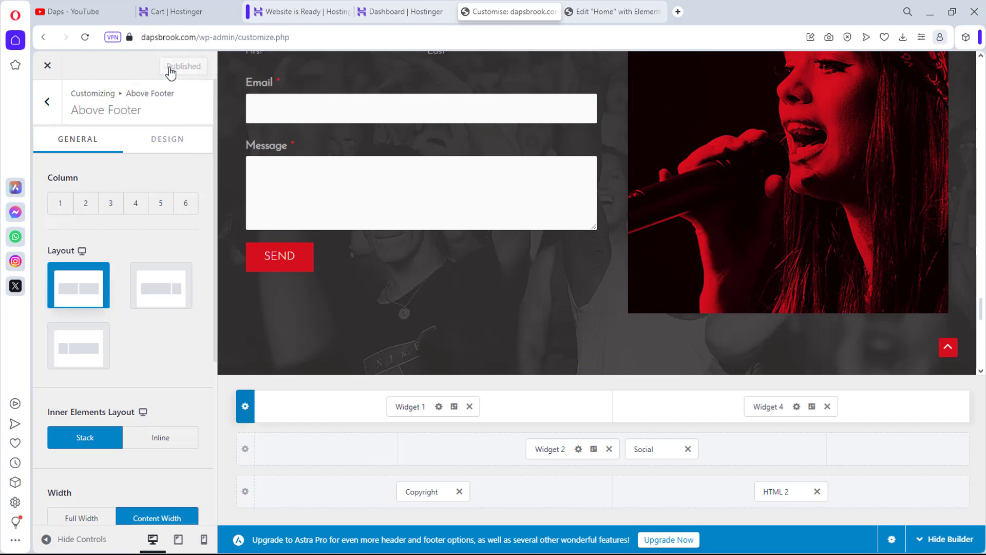
pyautogui.click(48, 66)
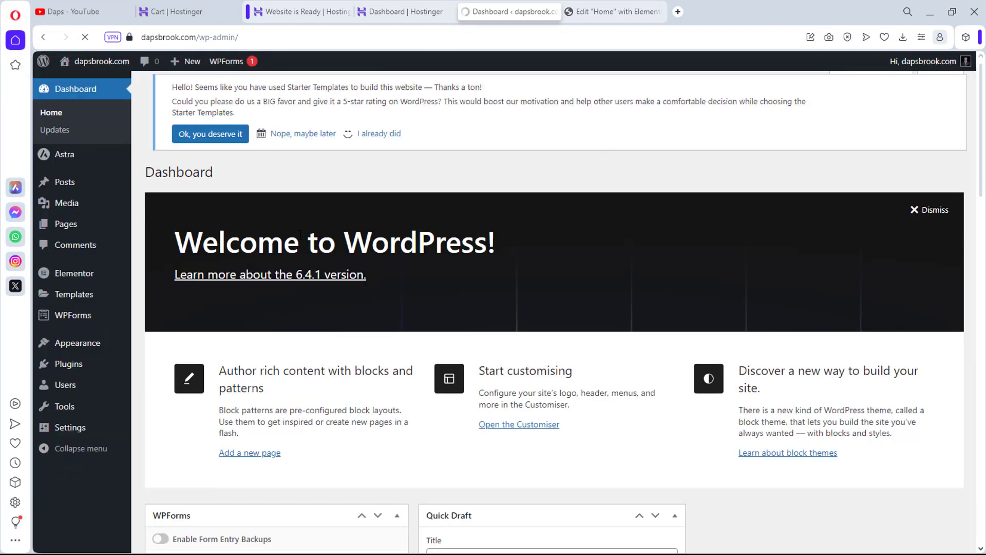
# Step: Switch to the Home page in Elementor, dismiss the AI notification and change the hero heading to "Just Daps"
pyautogui.click(618, 8)
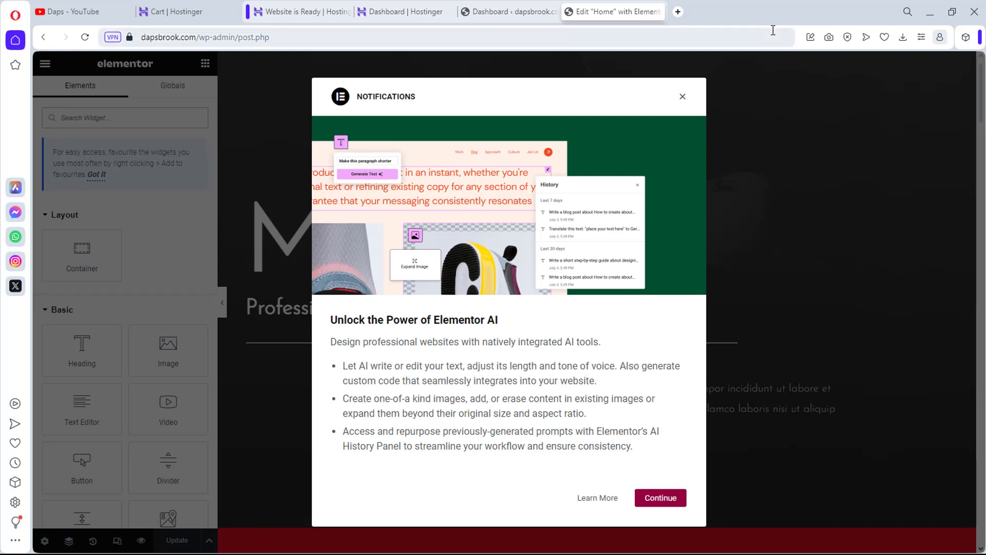
pyautogui.click(681, 99)
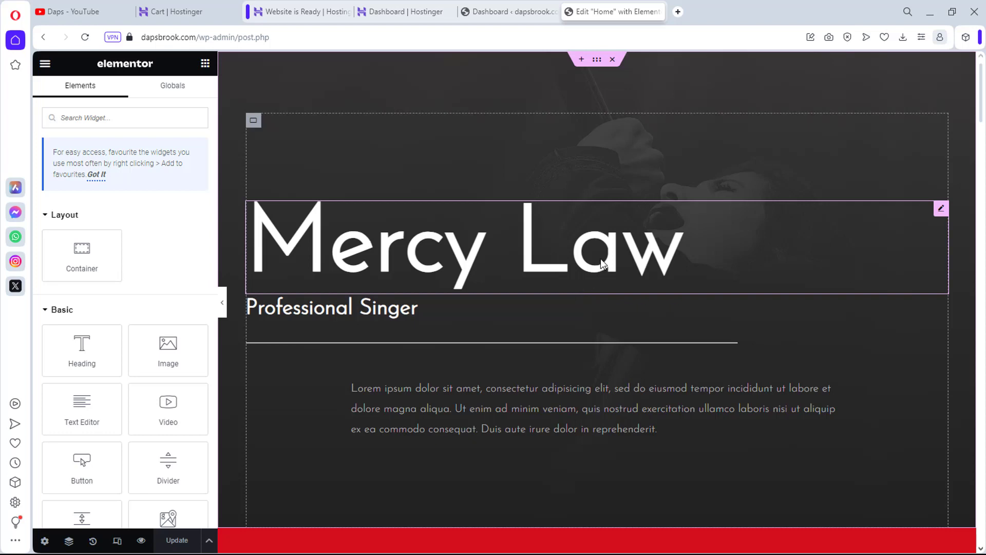
pyautogui.click(667, 262)
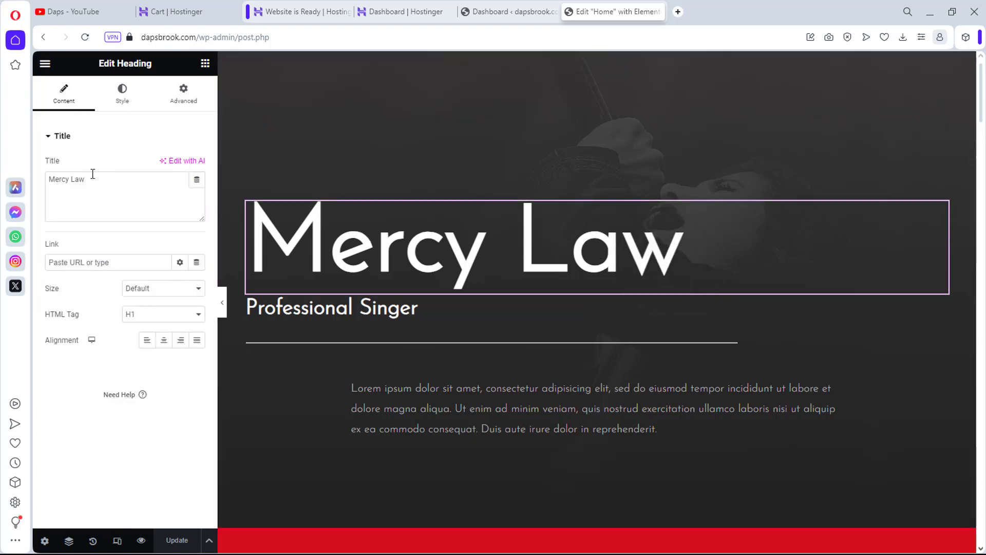
pyautogui.moveTo(91, 179); pyautogui.dragTo(47, 185)
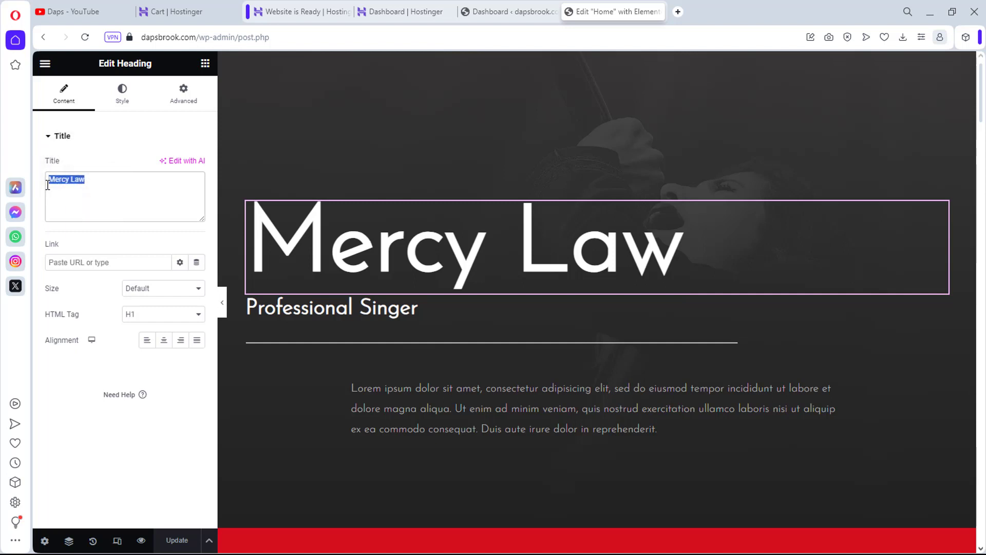
pyautogui.write('Just')
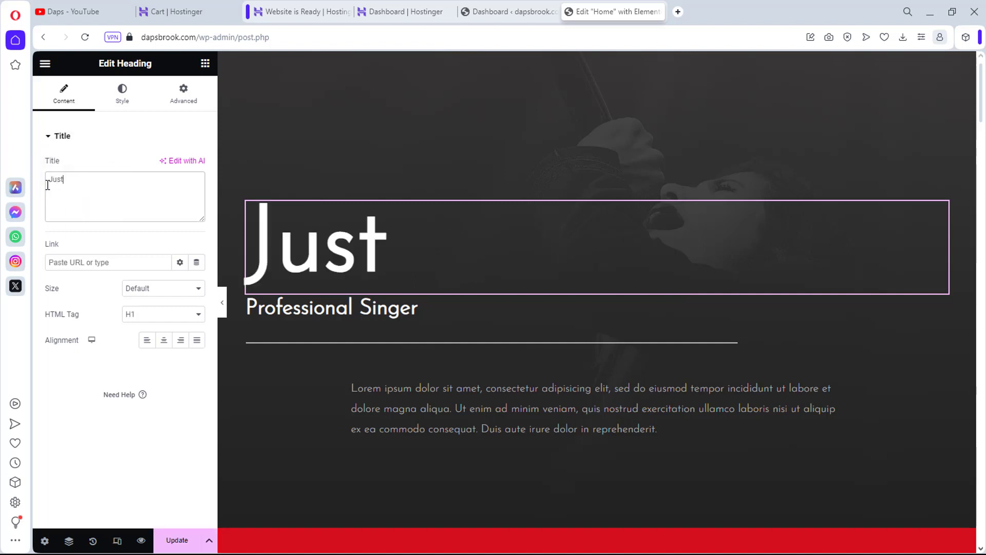
pyautogui.write(' Daps')
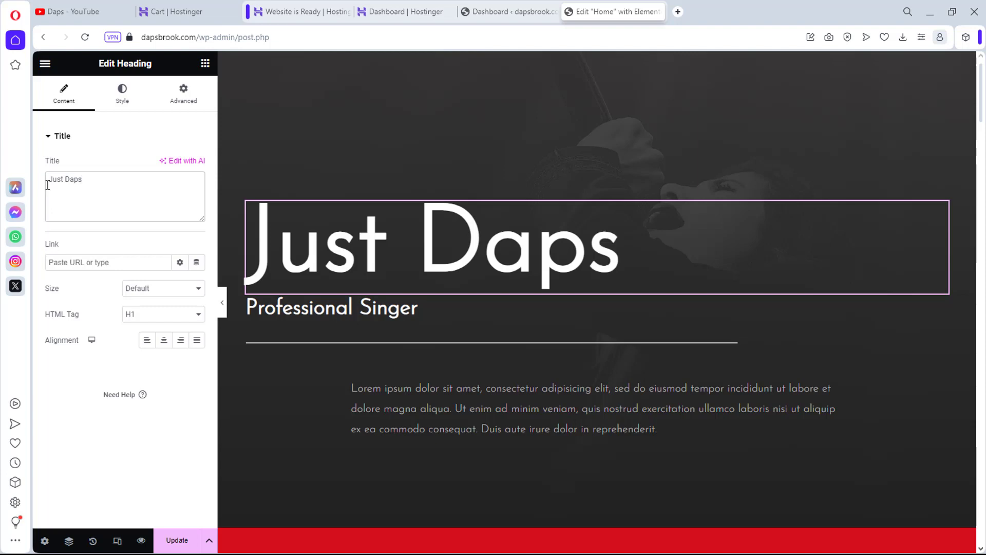
# Step: Examine the hero container's background image settings and the upload, Media Library and Free Images sources for replacing the image
pyautogui.scroll(-3, 564, 303)
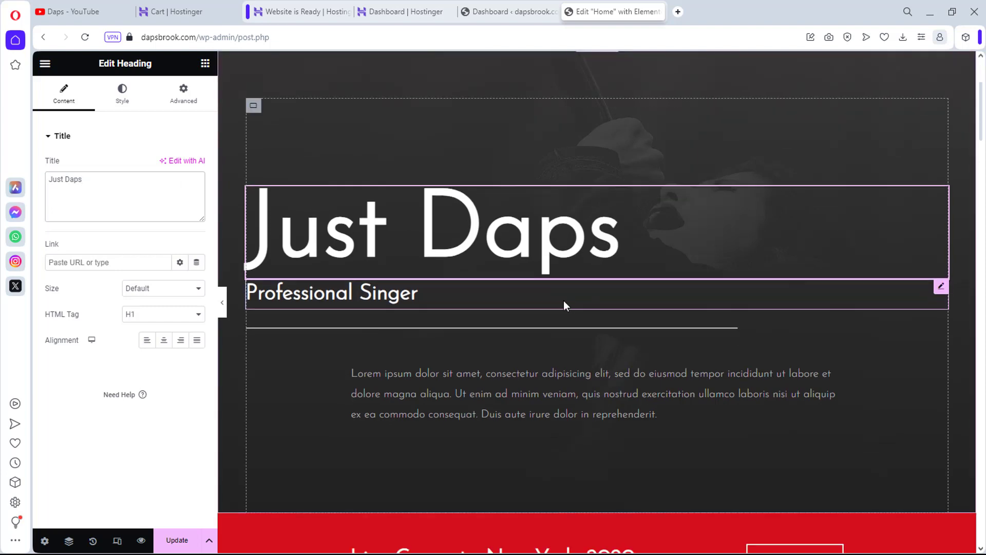
pyautogui.scroll(3, 611, 341)
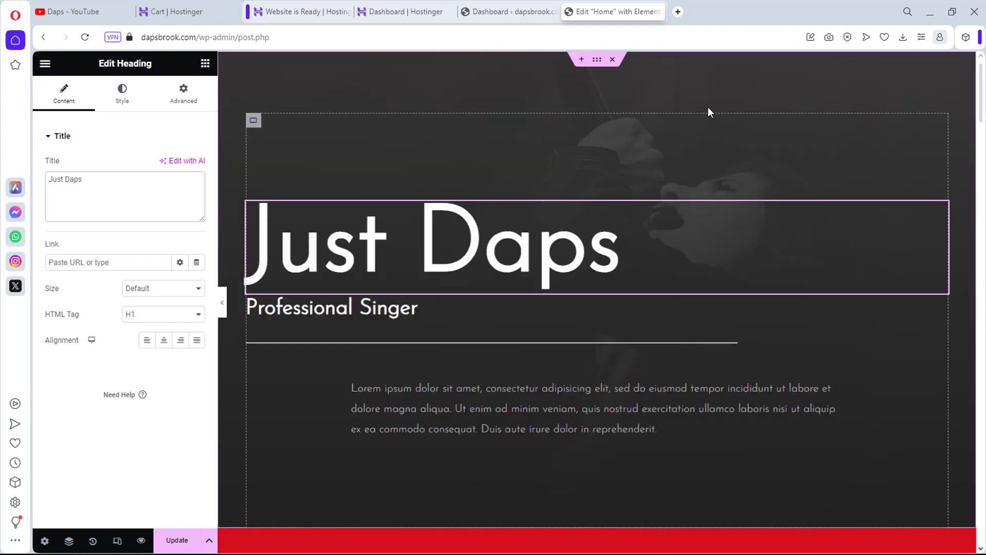
pyautogui.click(596, 60)
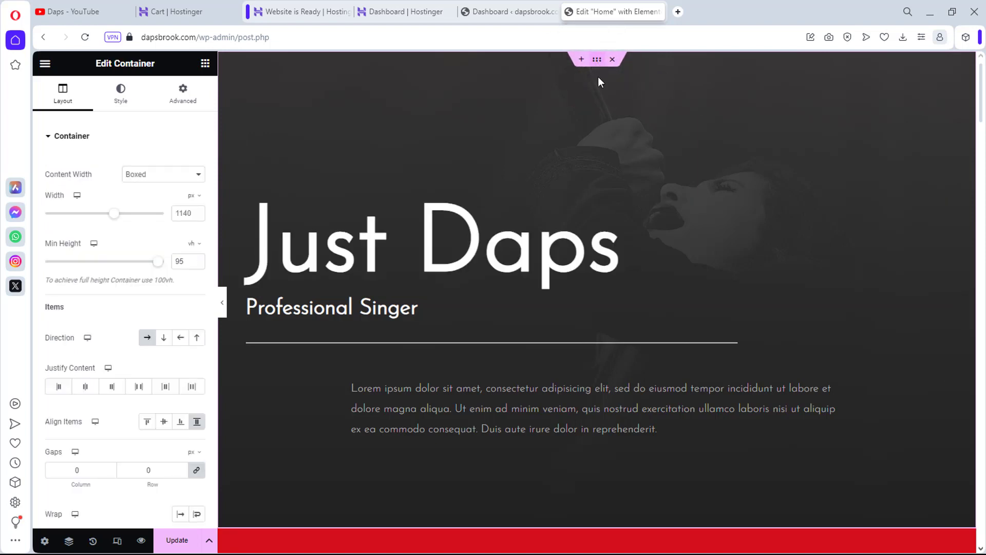
pyautogui.click(117, 97)
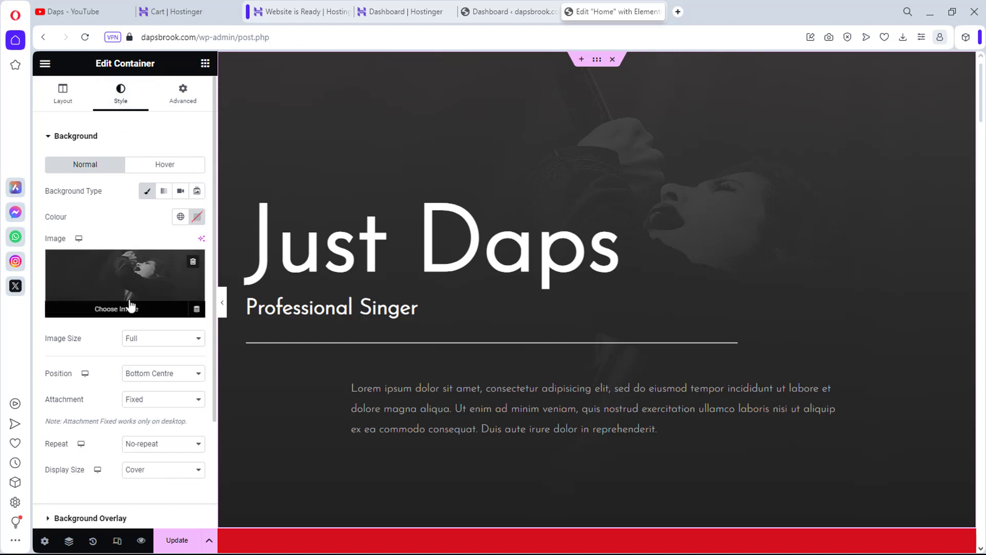
pyautogui.click(123, 285)
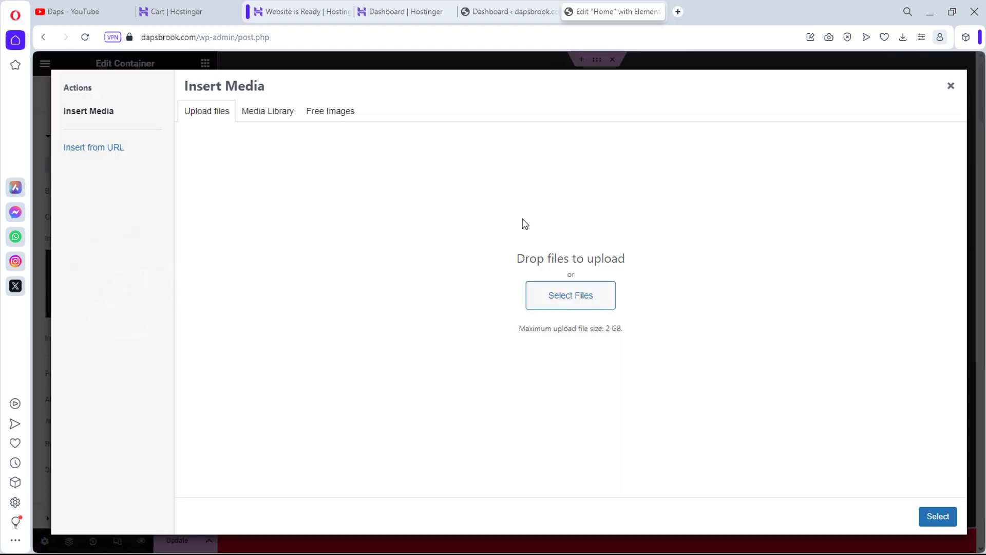
pyautogui.click(257, 114)
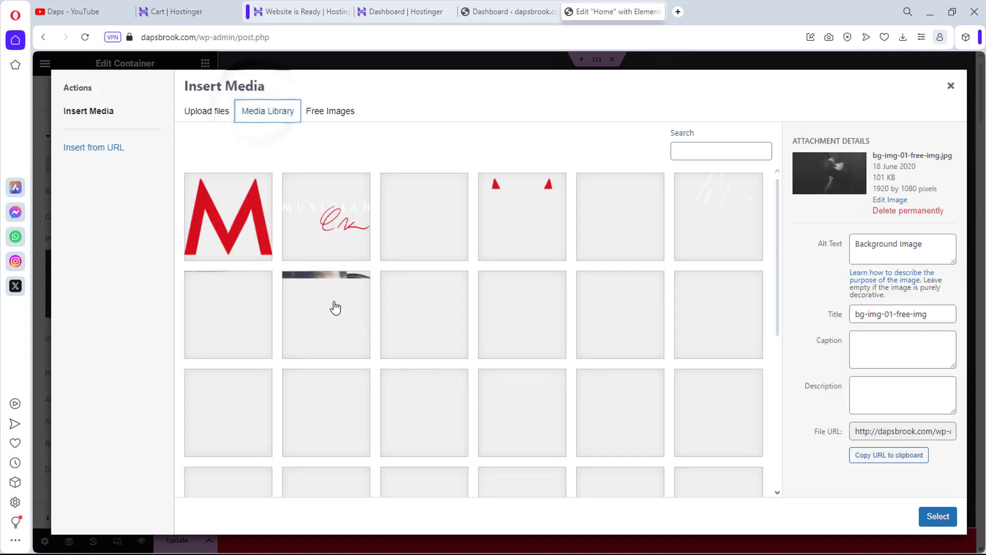
pyautogui.click(221, 117)
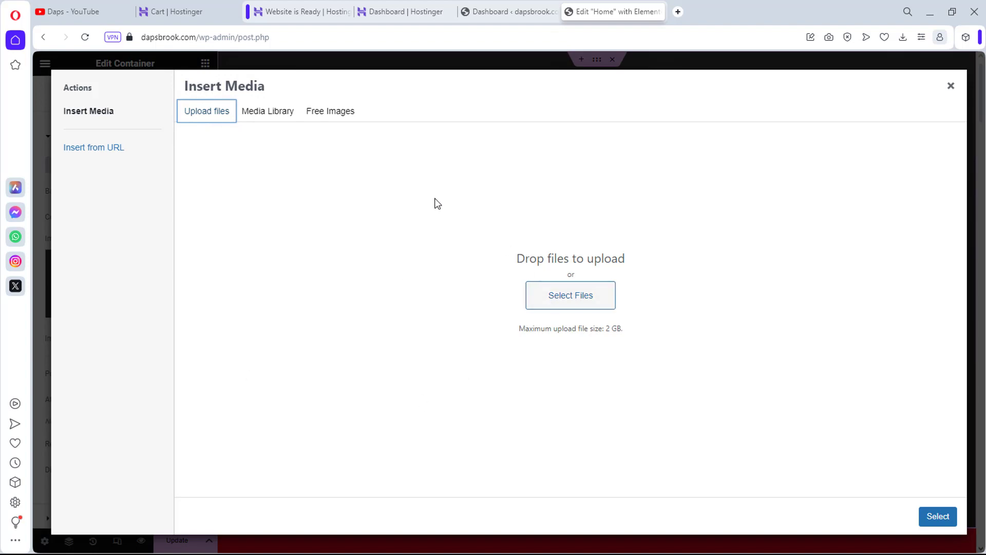
pyautogui.click(329, 111)
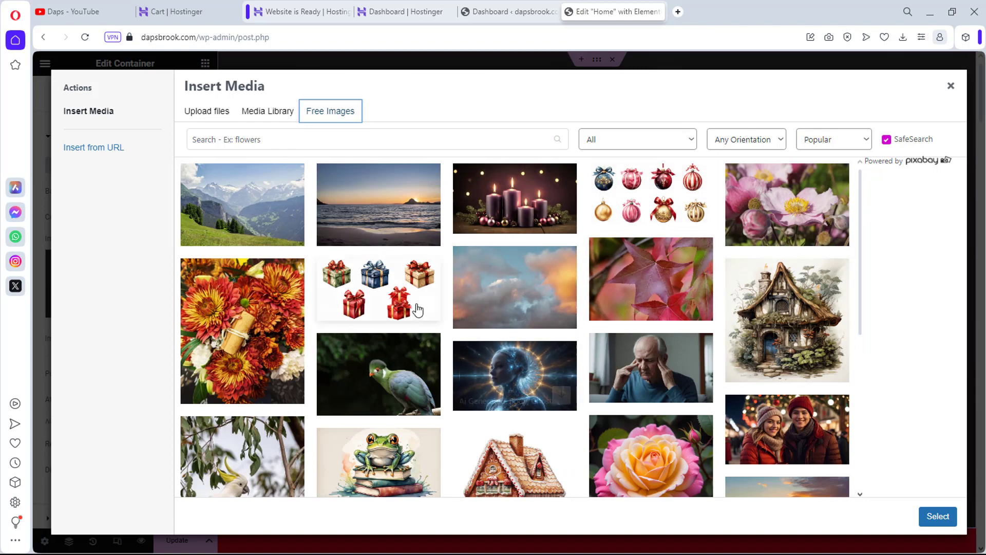
pyautogui.click(947, 85)
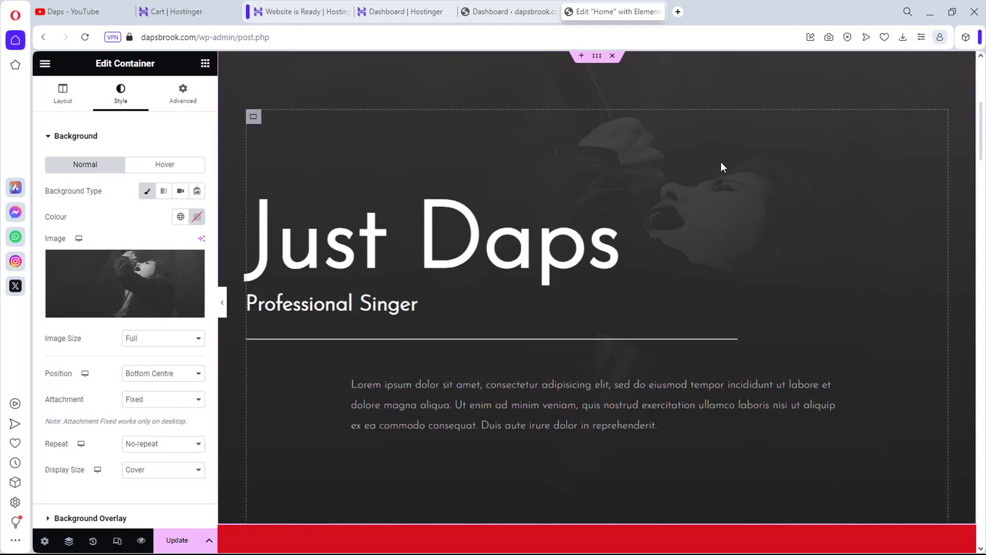
# Step: Examine the Biography section's heading, text and signature image, the Tour Dates section, and the signature image's advanced layout settings
pyautogui.scroll(-10, 720, 162)
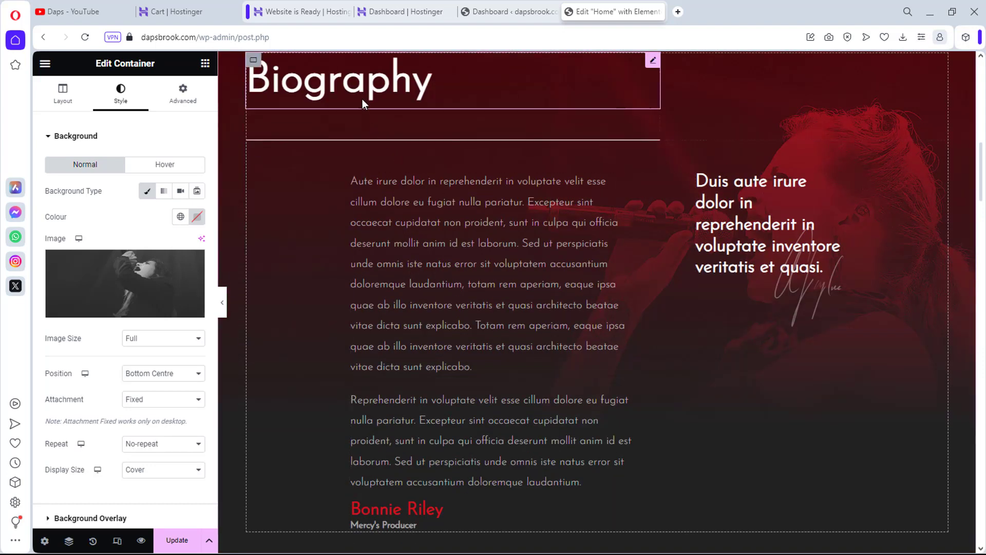
pyautogui.click(363, 83)
pyautogui.click(459, 252)
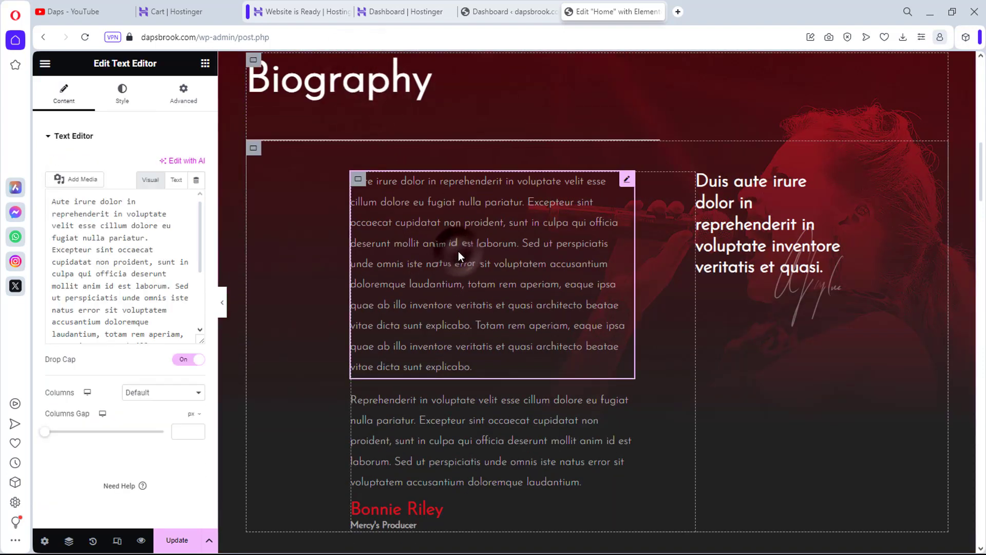
pyautogui.click(802, 239)
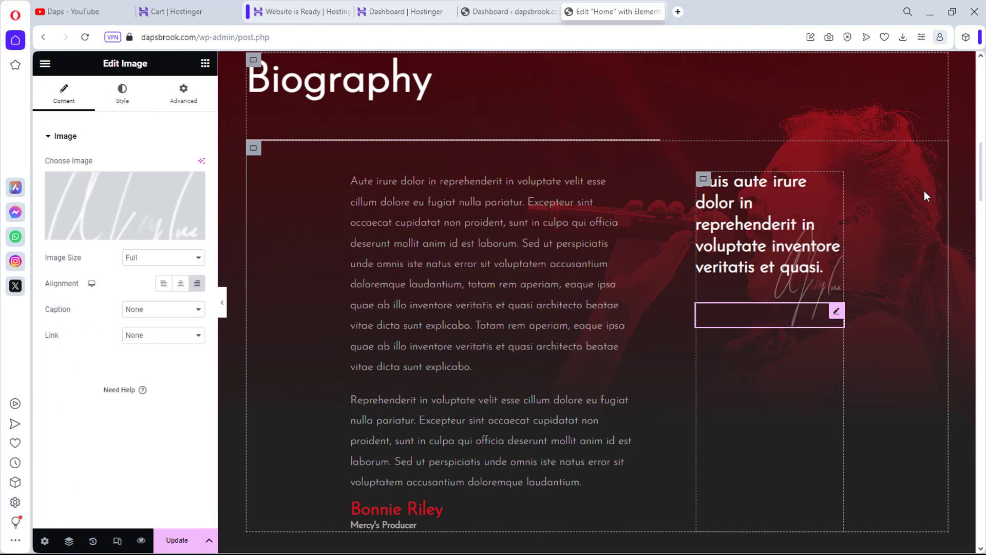
pyautogui.scroll(-10, 607, 118)
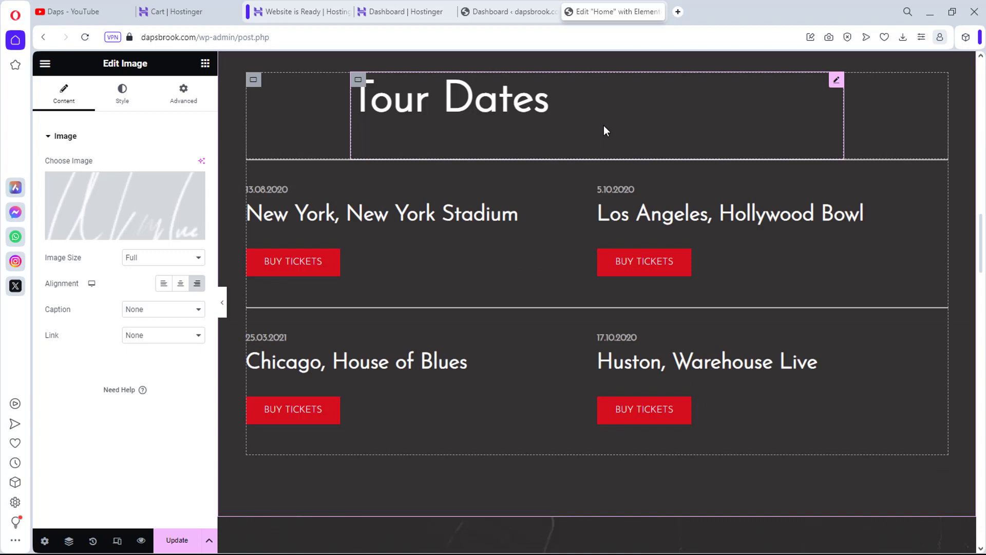
pyautogui.scroll(3, 603, 126)
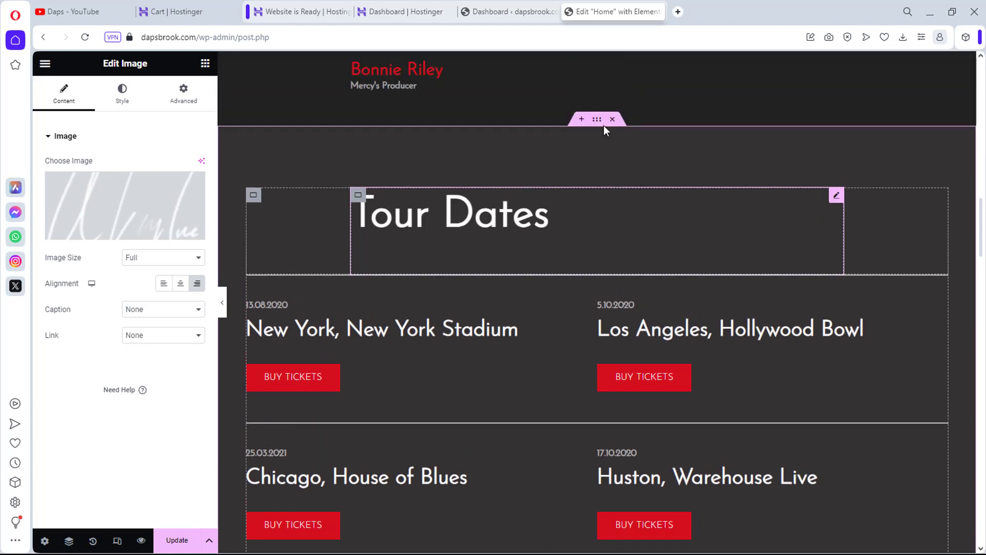
pyautogui.click(183, 93)
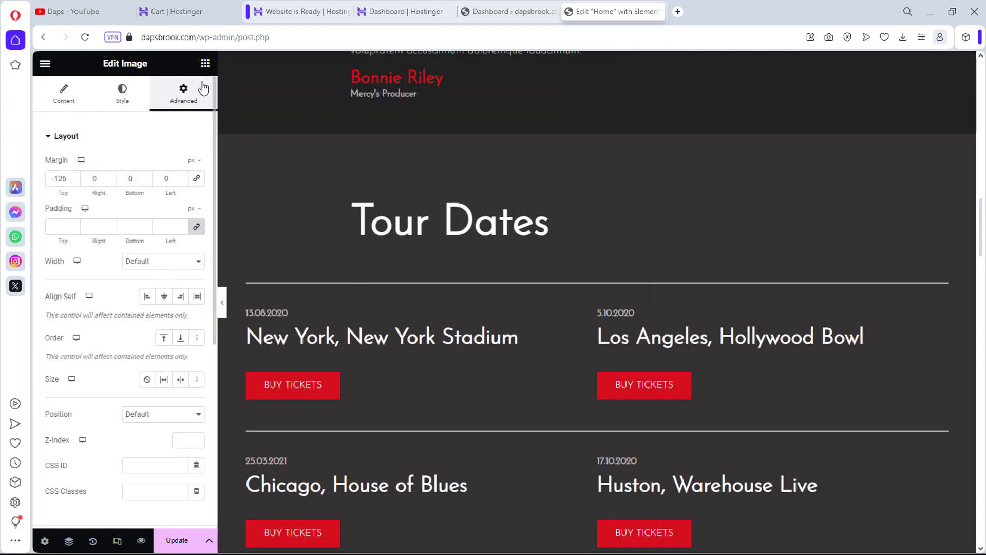
# Step: Browse the Elementor widget library, collapsing the Pro category to examine the widgets in the General category
pyautogui.click(205, 64)
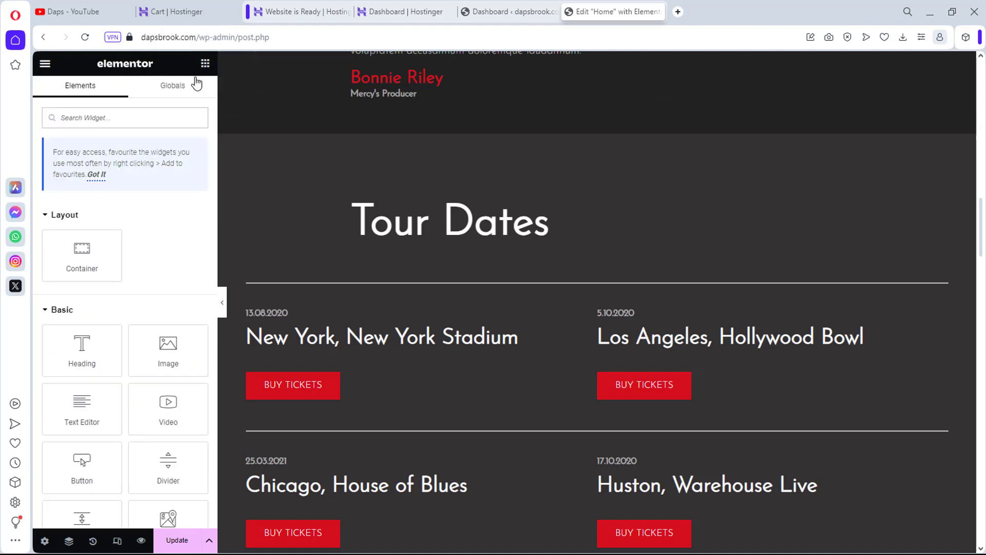
pyautogui.scroll(-3, 138, 234)
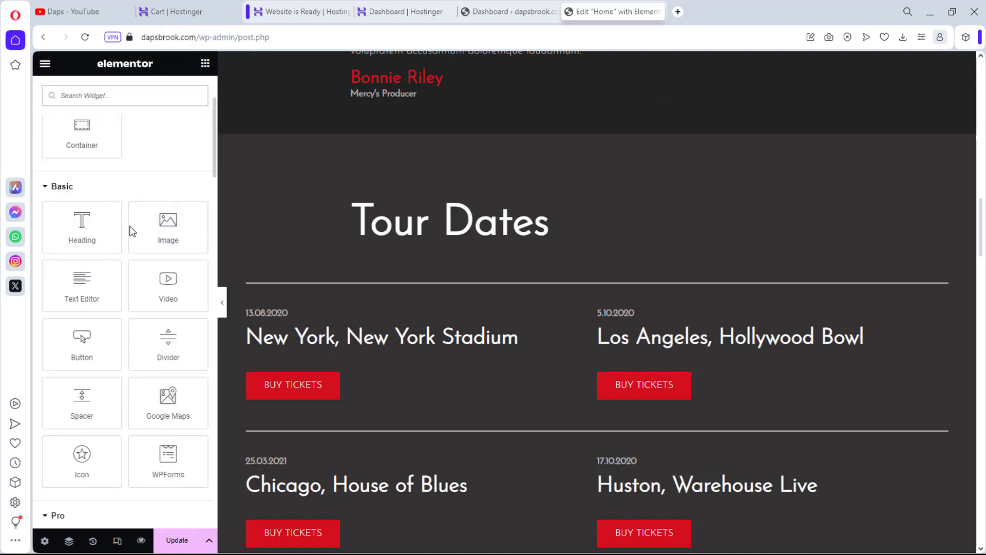
pyautogui.scroll(-6, 135, 241)
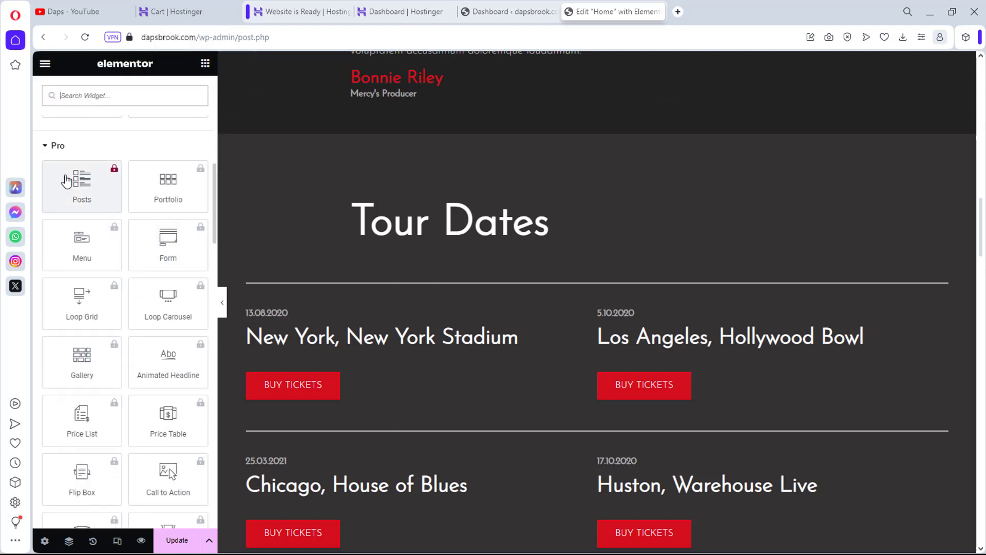
pyautogui.click(49, 148)
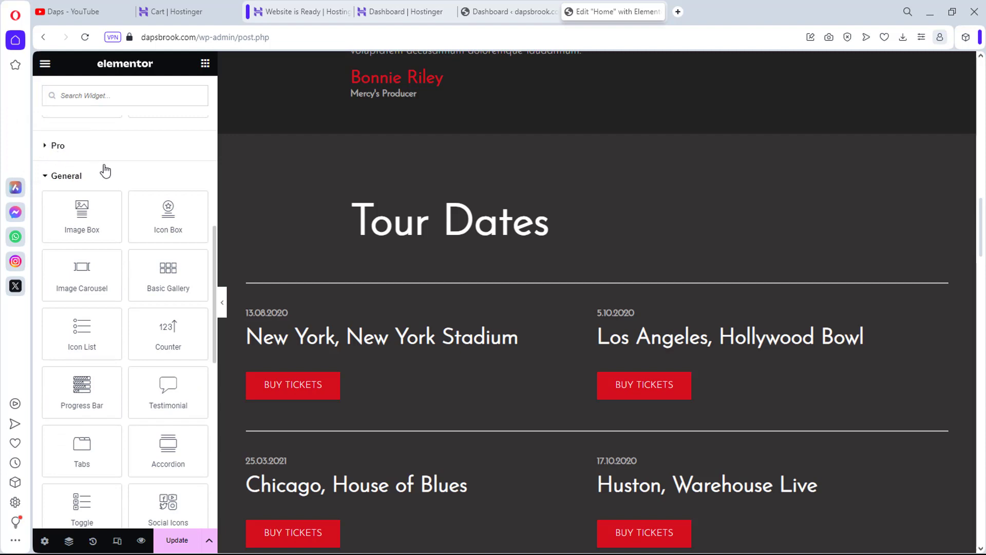
pyautogui.scroll(-3, 149, 241)
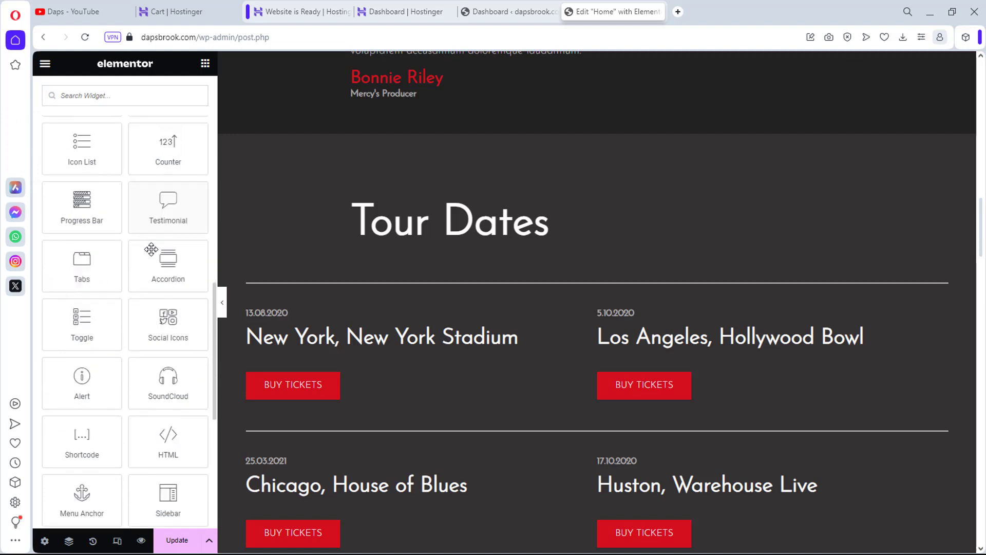
pyautogui.scroll(1, 150, 248)
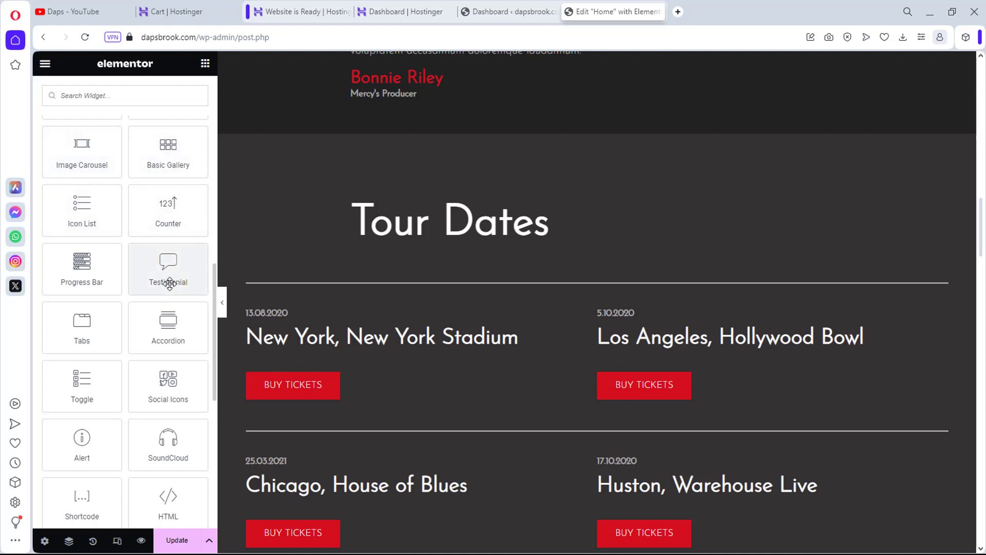
pyautogui.moveTo(170, 280)
pyautogui.mouseDown()
pyautogui.moveTo(171, 268)
pyautogui.moveTo(286, 214)
pyautogui.moveTo(482, 184)
pyautogui.moveTo(533, 270)
pyautogui.moveTo(544, 343)
pyautogui.moveTo(687, 178)
pyautogui.moveTo(132, 260)
pyautogui.moveTo(157, 275)
pyautogui.mouseUp()
# Step: Save the Home page changes in Elementor and open the live page
pyautogui.scroll(-3, 625, 173)
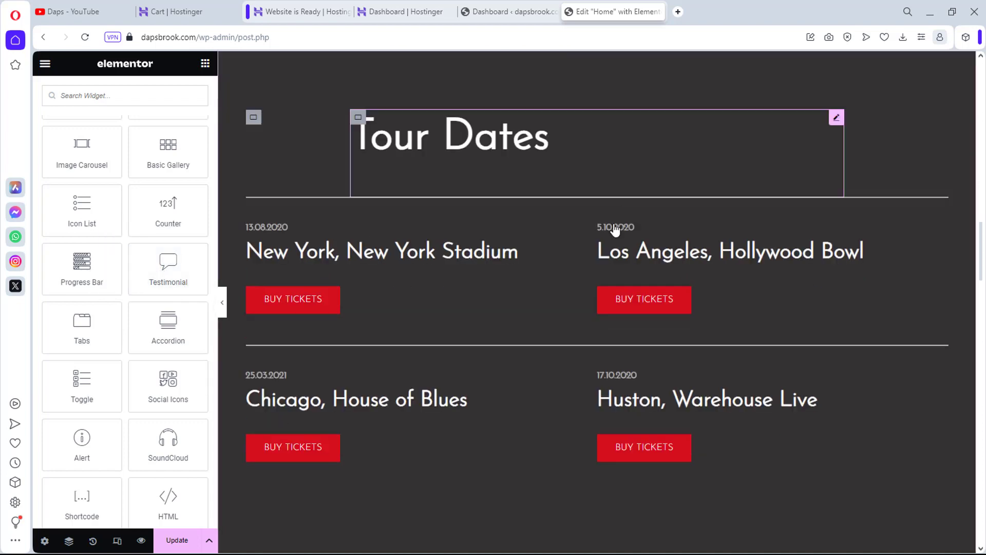
pyautogui.scroll(-5, 398, 524)
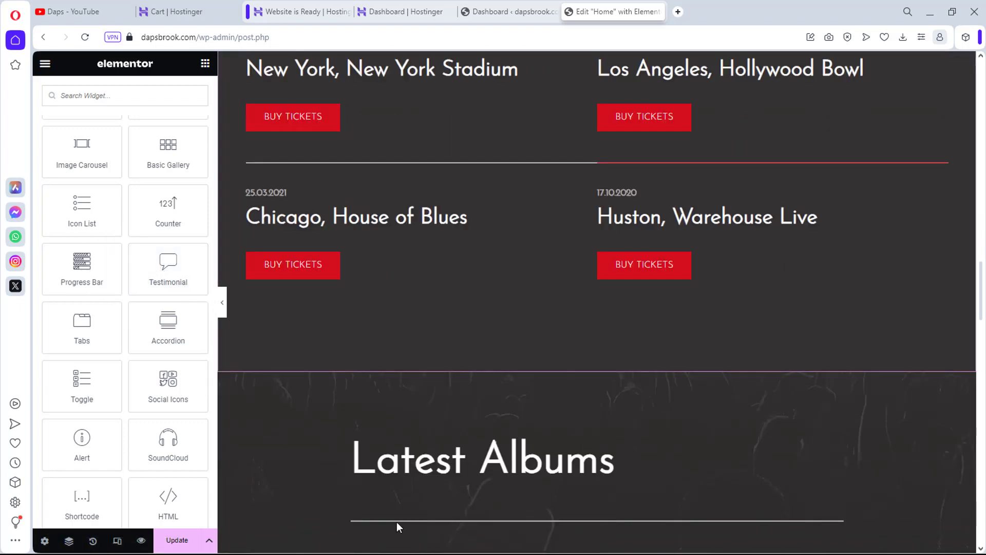
pyautogui.click(178, 540)
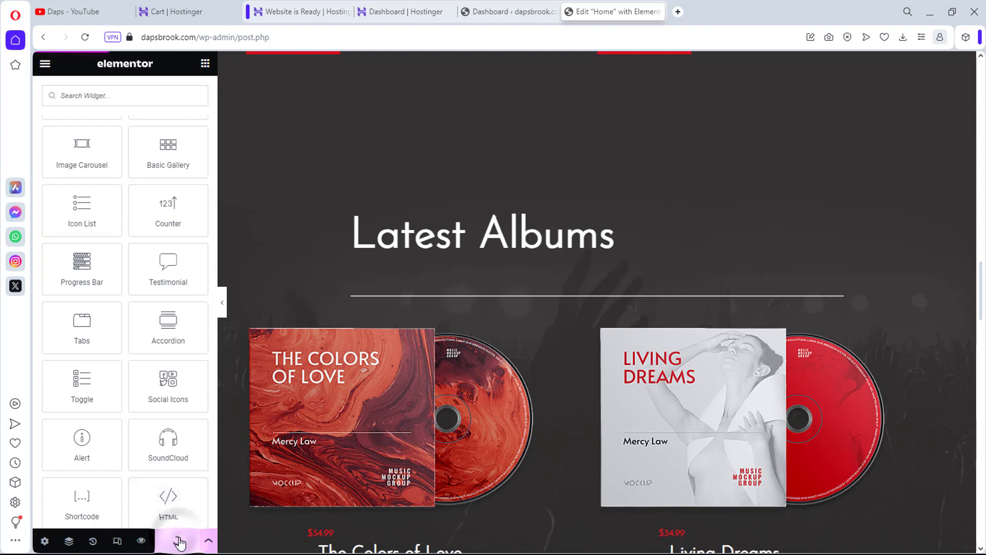
pyautogui.click(44, 63)
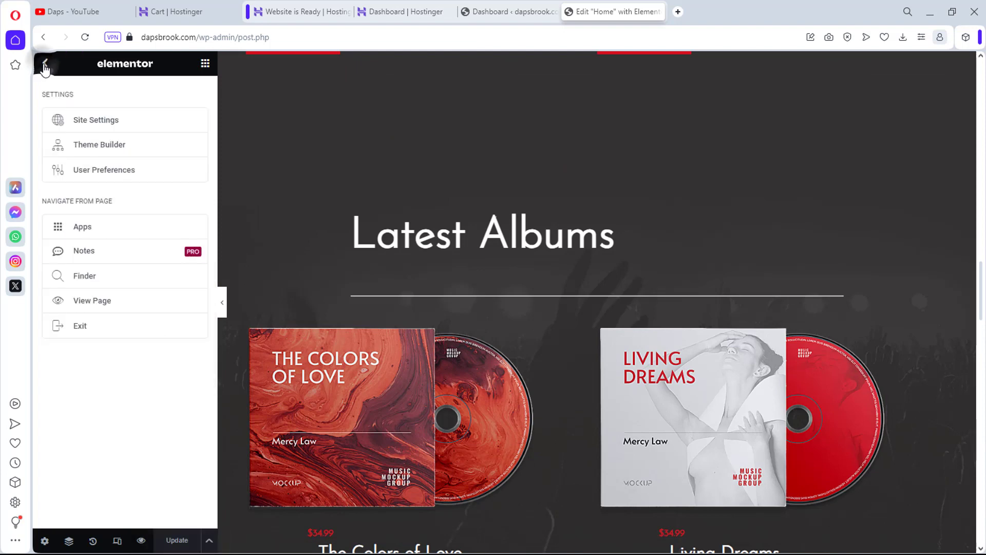
pyautogui.click(81, 304)
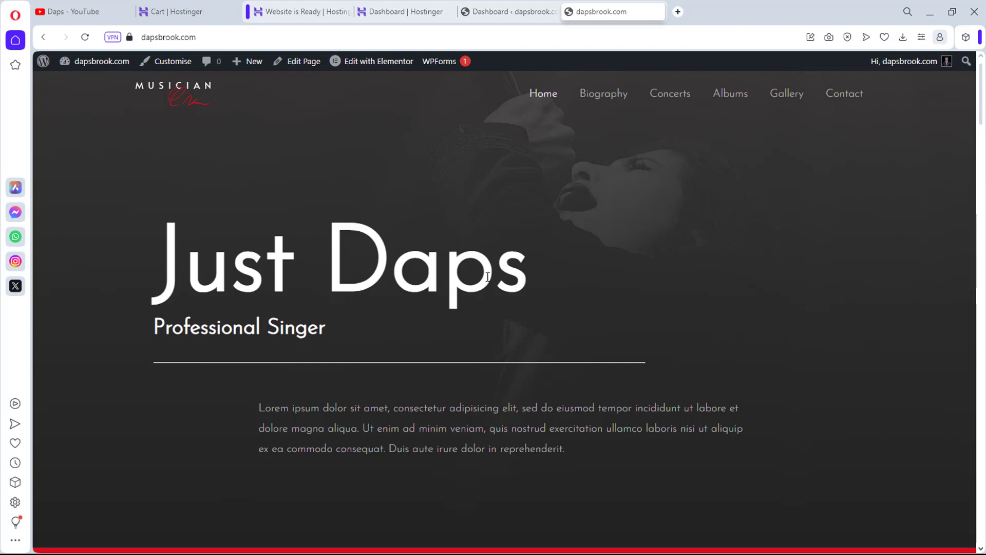
# Step: Review the live home page down to the footer, check the "Daps" credit link and return to the page's beginning
pyautogui.moveTo(982, 96); pyautogui.dragTo(982, 320)
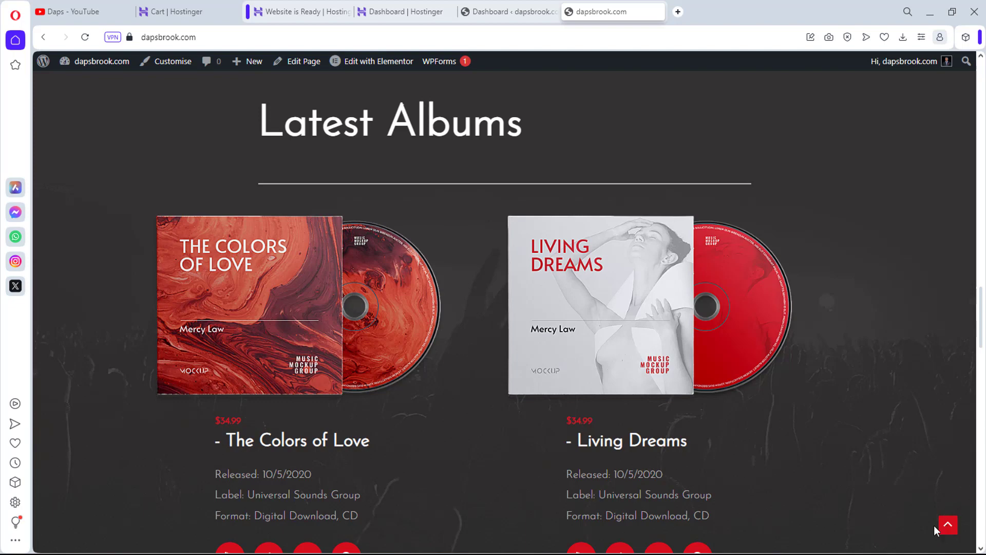
pyautogui.scroll(-20, 904, 513)
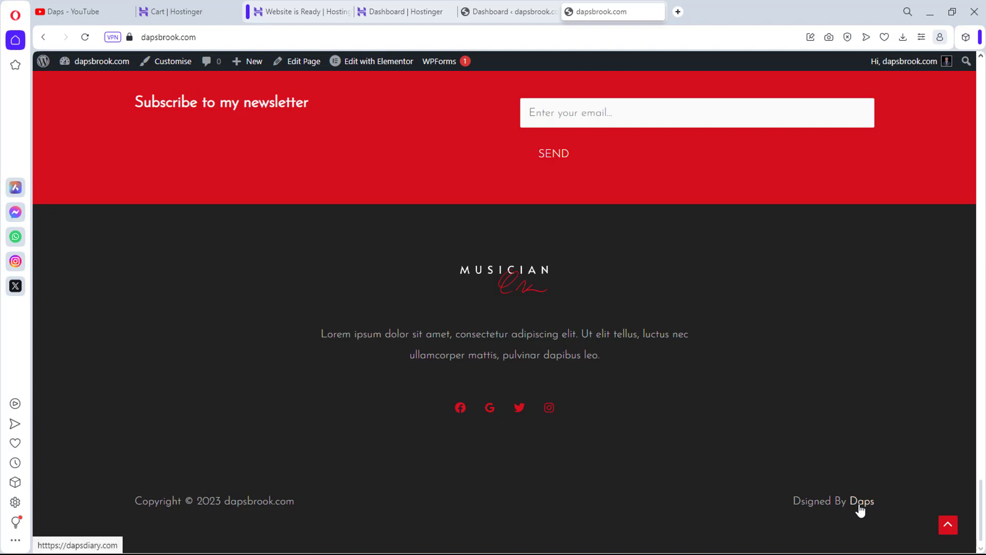
pyautogui.click(947, 526)
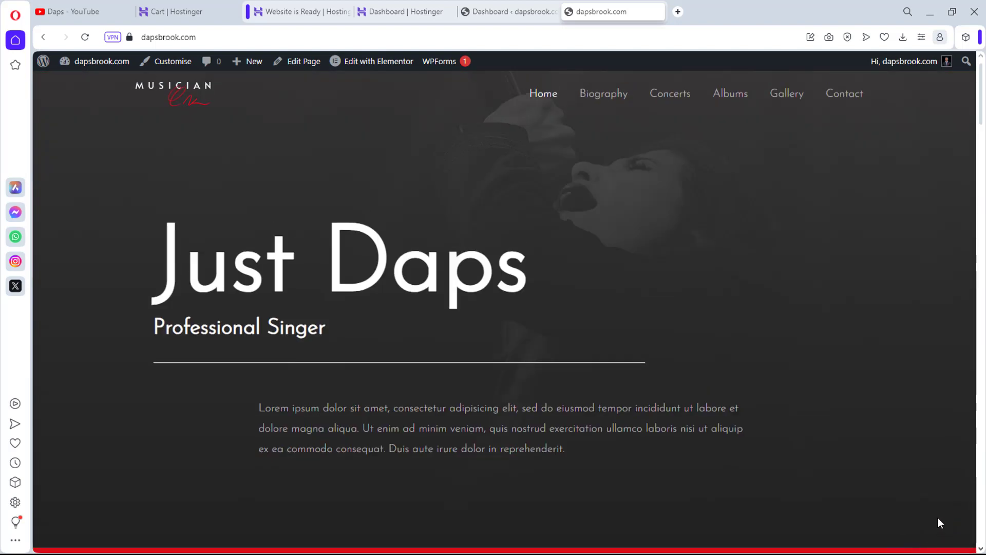